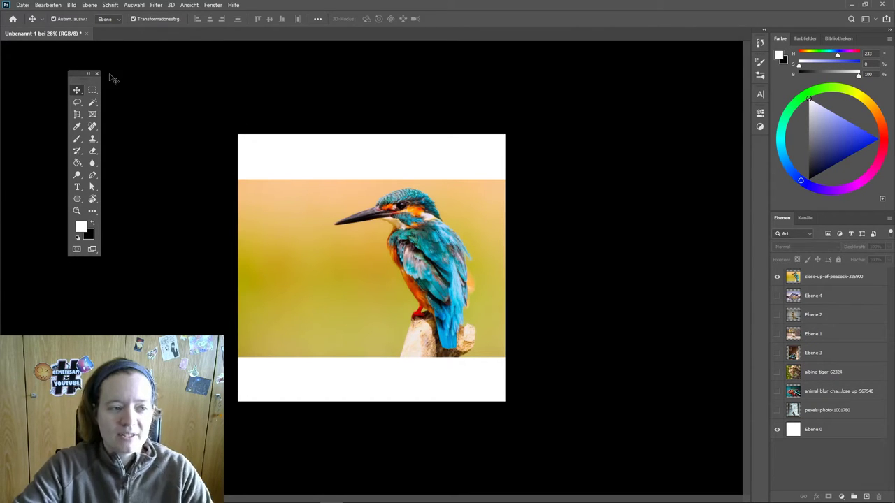
Pick the Rectangular Marquee tool and show its flyout of marquee shapes.
{"action": "left_click", "coordinate": [96, 90]}
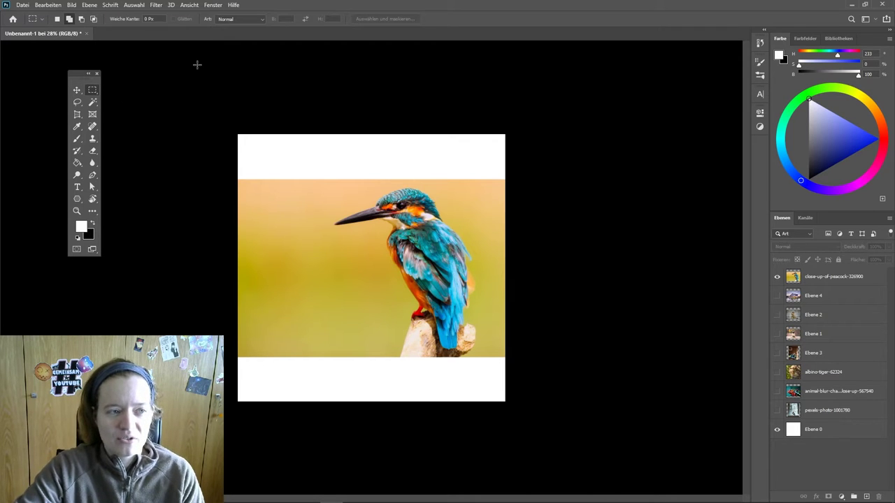
{"action": "key", "text": "v"}
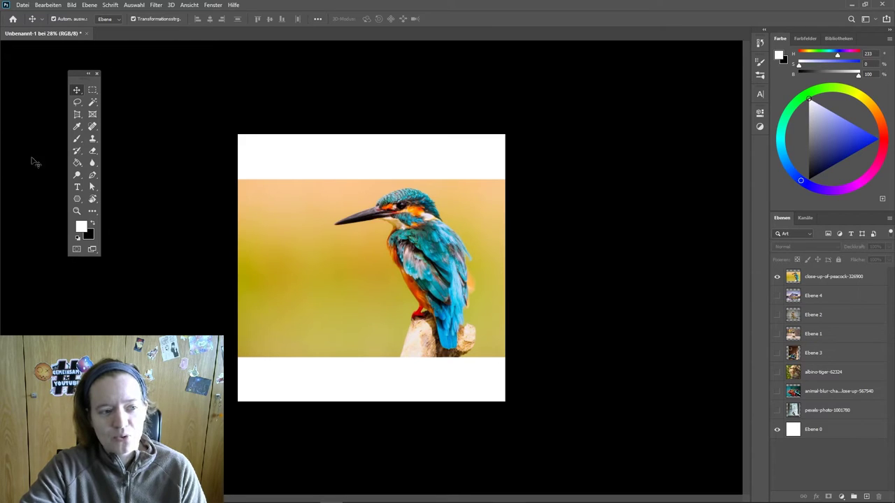
{"action": "left_click", "coordinate": [93, 90]}
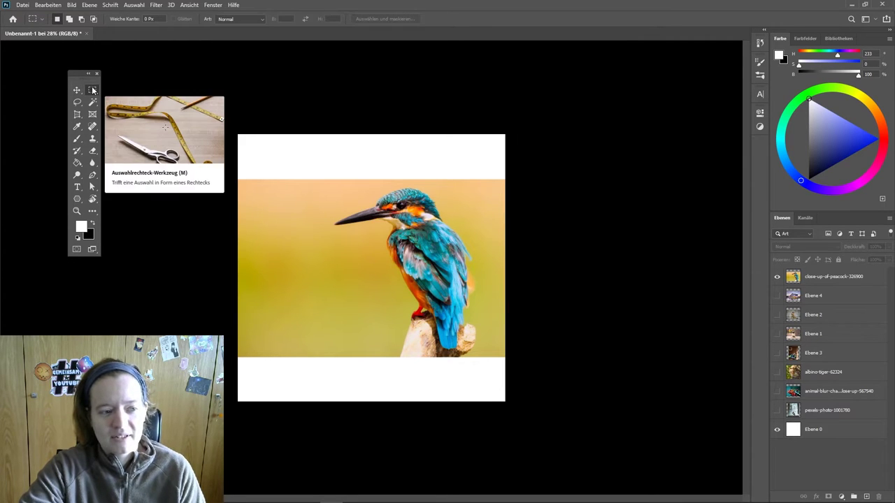
{"action": "right_click", "coordinate": [93, 90]}
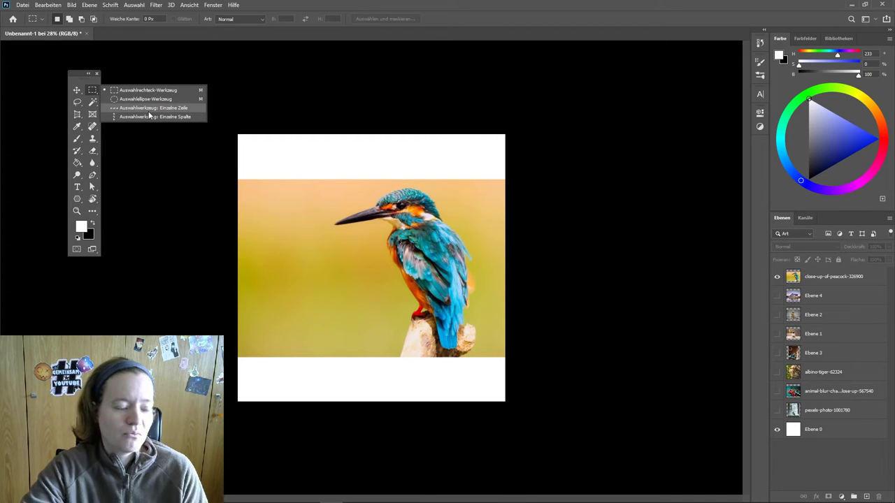
Select a one-pixel row at the beak's height with Single Row Marquee and zoom in.
{"action": "left_click", "coordinate": [149, 109]}
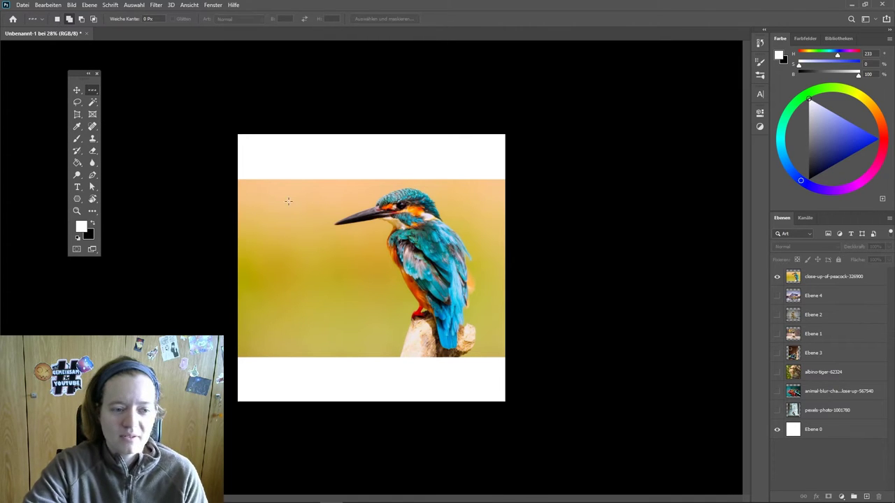
{"action": "left_click", "coordinate": [261, 209]}
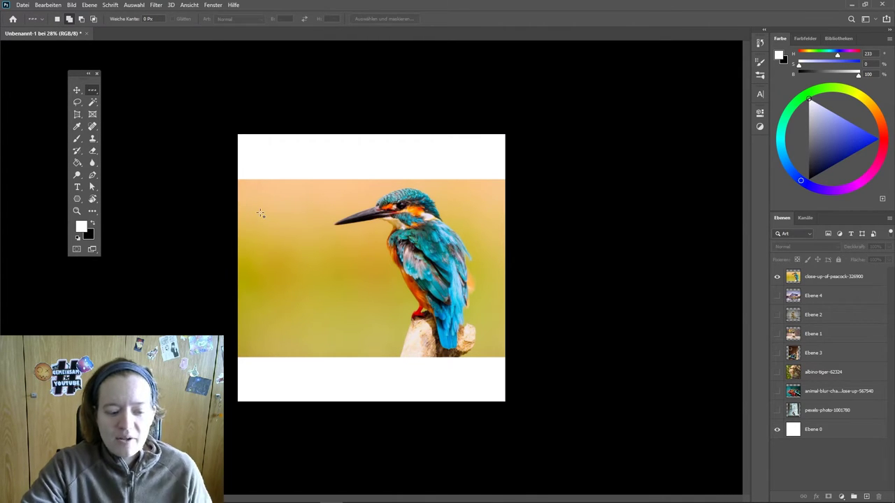
{"action": "key", "text": "ctrl+plus"}
{"action": "scroll", "coordinate": [264, 151], "scroll_direction": "up", "scroll_amount": 3}
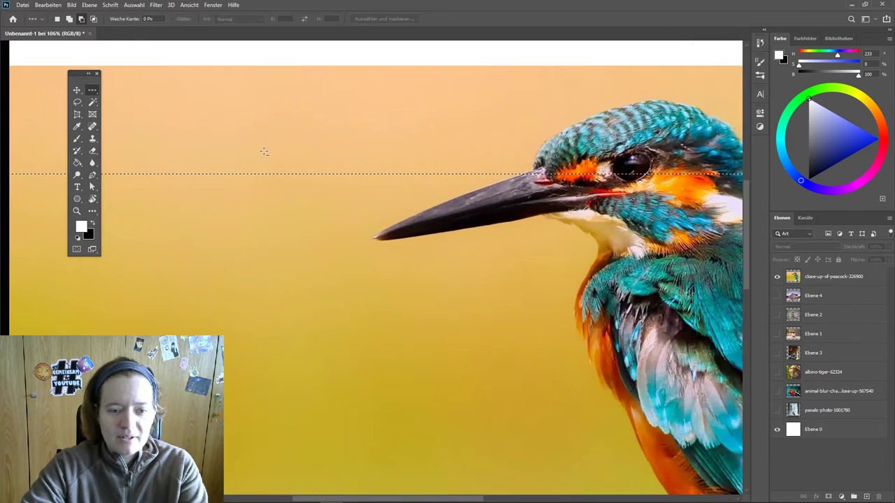
{"action": "scroll", "coordinate": [266, 150], "scroll_direction": "up", "scroll_amount": 3}
{"action": "scroll", "coordinate": [266, 150], "scroll_direction": "up", "scroll_amount": 3}
{"action": "scroll", "coordinate": [289, 200], "scroll_direction": "up", "scroll_amount": 2}
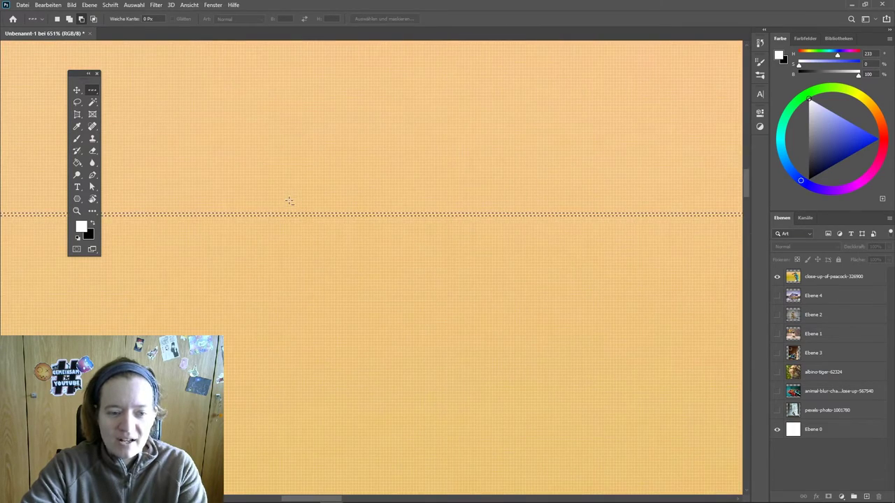
{"action": "scroll", "coordinate": [298, 213], "scroll_direction": "up", "scroll_amount": 2}
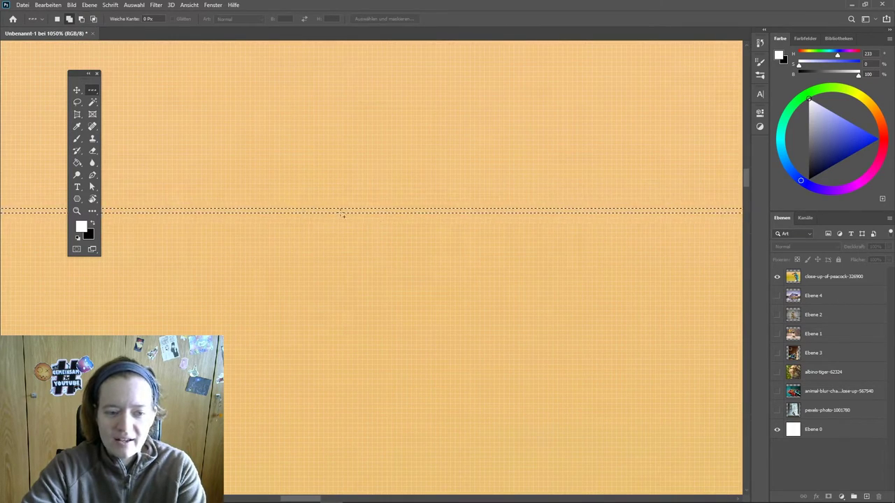
Zoom back out and bring up the marquee tool flyout again.
{"action": "scroll", "coordinate": [452, 232], "scroll_direction": "down", "scroll_amount": 2}
{"action": "scroll", "coordinate": [451, 233], "scroll_direction": "down", "scroll_amount": 3}
{"action": "scroll", "coordinate": [452, 232], "scroll_direction": "down", "scroll_amount": 1}
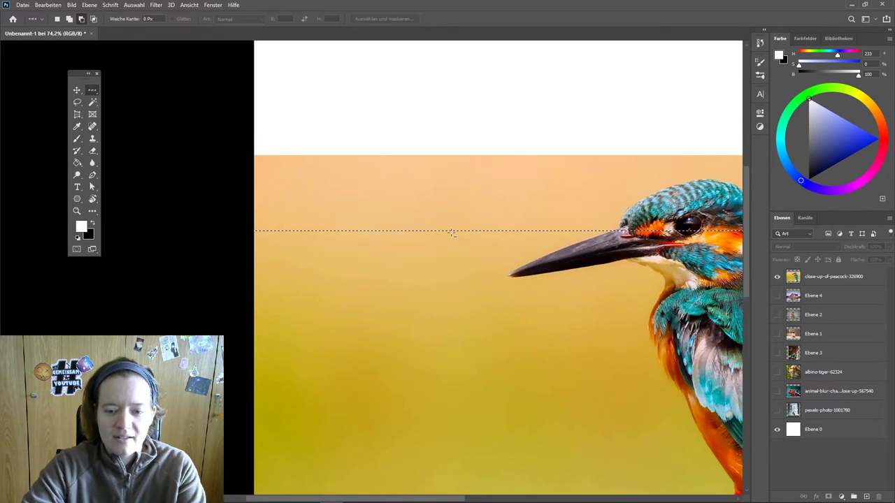
{"action": "scroll", "coordinate": [451, 233], "scroll_direction": "down", "scroll_amount": 1}
{"action": "scroll", "coordinate": [452, 233], "scroll_direction": "down", "scroll_amount": 2}
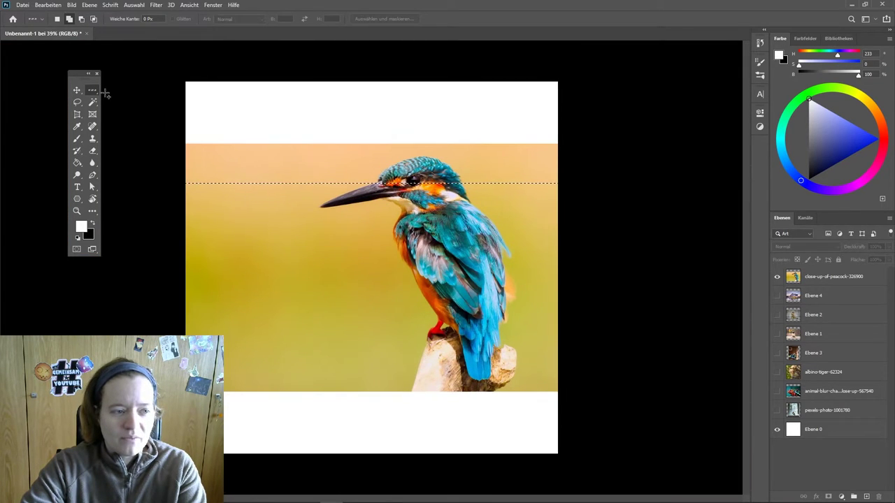
{"action": "right_click", "coordinate": [97, 91]}
Drag a rectangular selection left of the kingfisher's head and shift it right and down.
{"action": "left_click", "coordinate": [143, 90]}
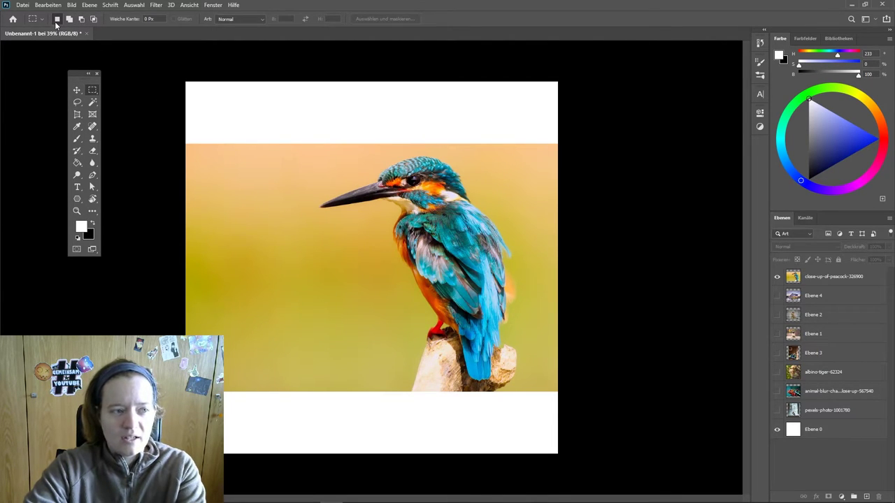
{"action": "mouse_move", "coordinate": [241, 120]}
{"action": "left_mouse_down"}
{"action": "mouse_move", "coordinate": [420, 234]}
{"action": "mouse_move", "coordinate": [380, 222]}
{"action": "left_mouse_up"}
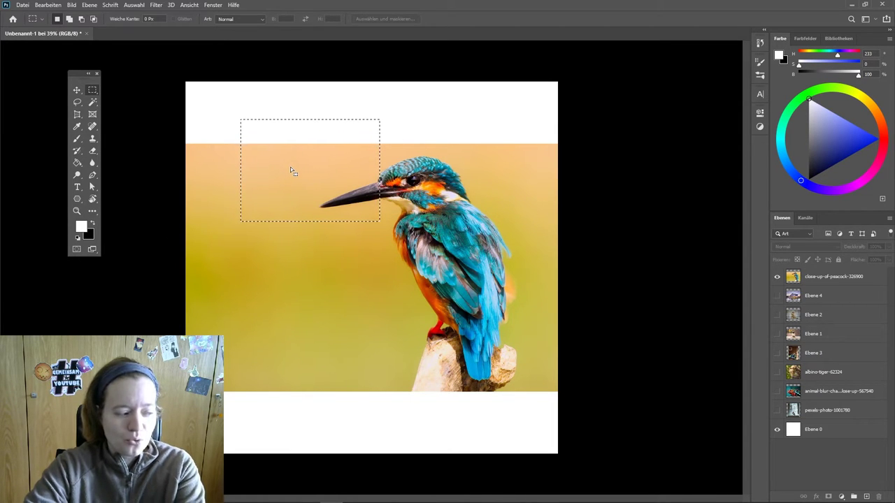
{"action": "mouse_move", "coordinate": [292, 172]}
{"action": "left_mouse_down"}
{"action": "mouse_move", "coordinate": [333, 193]}
{"action": "mouse_move", "coordinate": [357, 174]}
{"action": "left_mouse_up"}
In Add mode, add four more rectangles to extend the selection around the beak.
{"action": "left_click", "coordinate": [68, 19]}
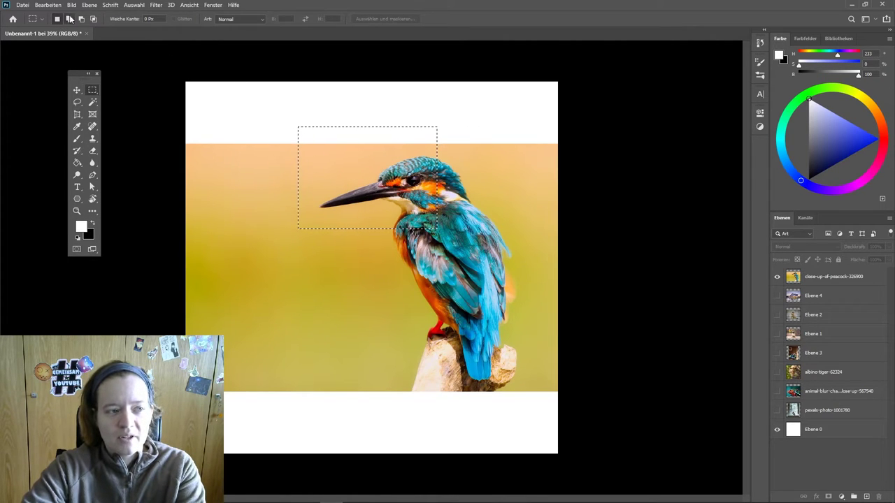
{"action": "left_click_drag", "start_coordinate": [281, 191], "coordinate": [345, 258]}
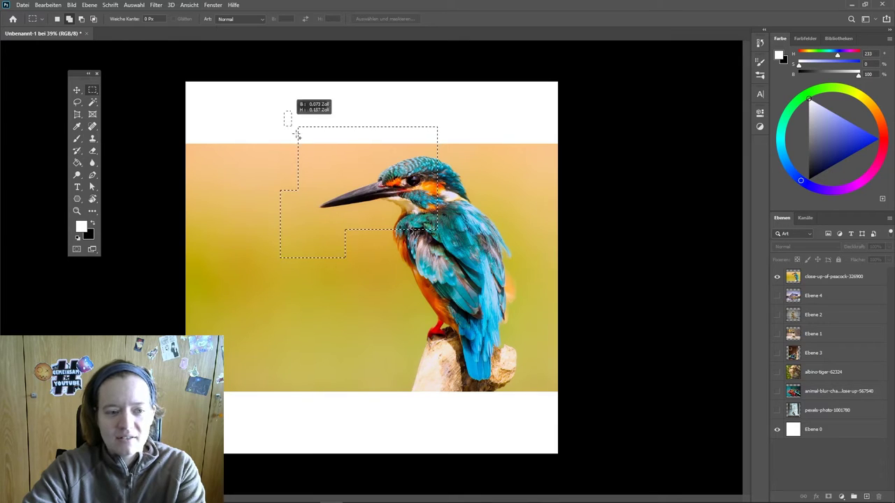
{"action": "left_click_drag", "start_coordinate": [284, 110], "coordinate": [325, 166]}
{"action": "left_click_drag", "start_coordinate": [256, 138], "coordinate": [385, 265]}
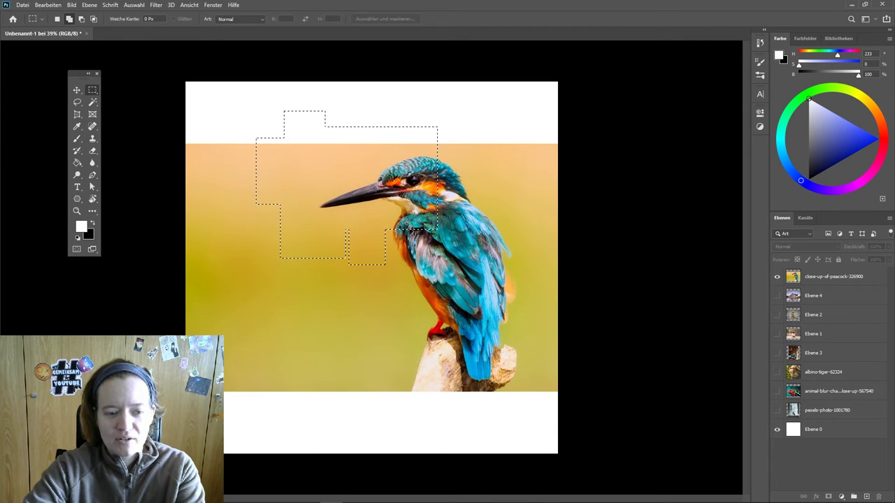
{"action": "left_click_drag", "start_coordinate": [427, 216], "coordinate": [446, 241]}
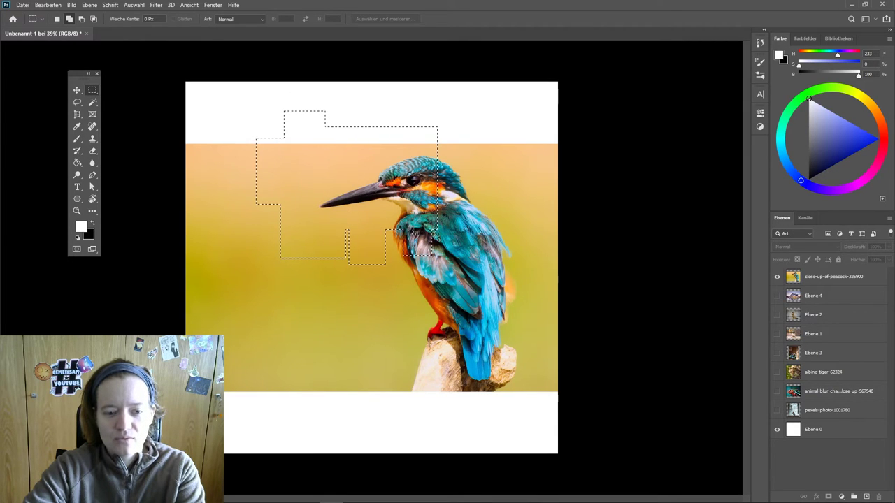
In Subtract mode, cut three rectangles out of the selection's top edge.
{"action": "left_click", "coordinate": [82, 19]}
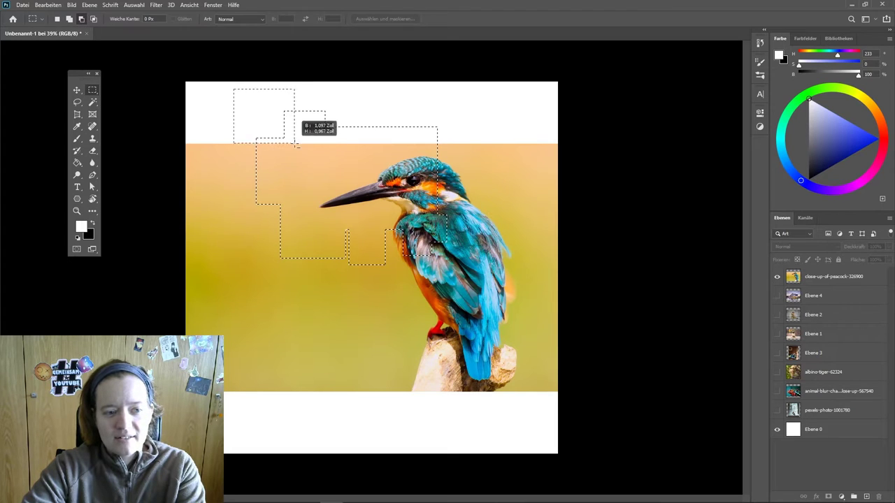
{"action": "left_click_drag", "start_coordinate": [236, 84], "coordinate": [296, 144]}
{"action": "left_click_drag", "start_coordinate": [314, 93], "coordinate": [341, 138]}
{"action": "left_click_drag", "start_coordinate": [283, 91], "coordinate": [325, 154]}
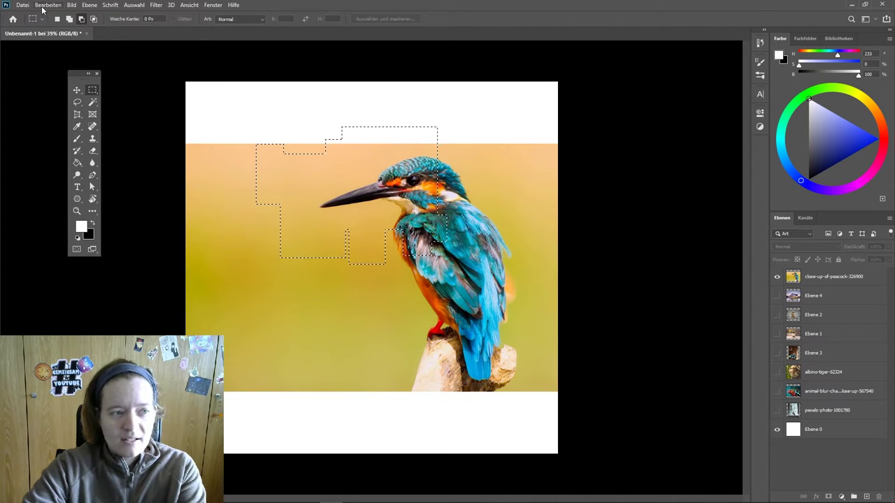
Intersect the selection with a wide rectangle to trim it to the overlap.
{"action": "left_click", "coordinate": [69, 21]}
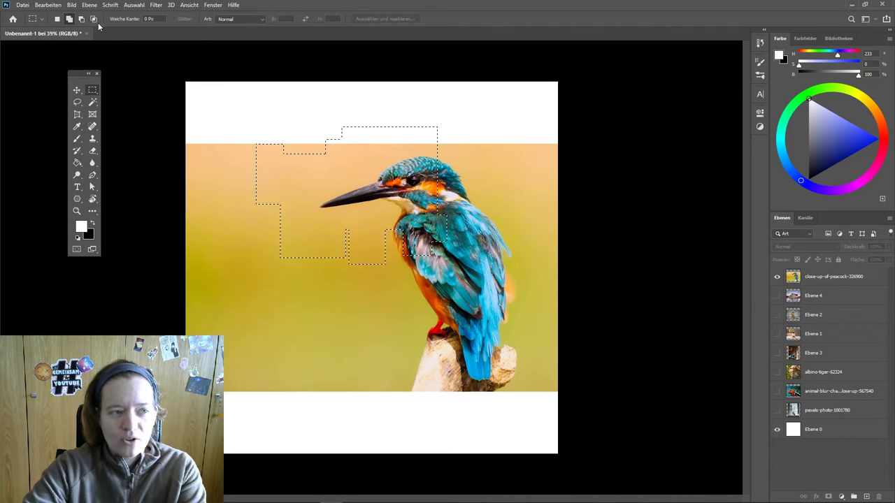
{"action": "left_click", "coordinate": [94, 21]}
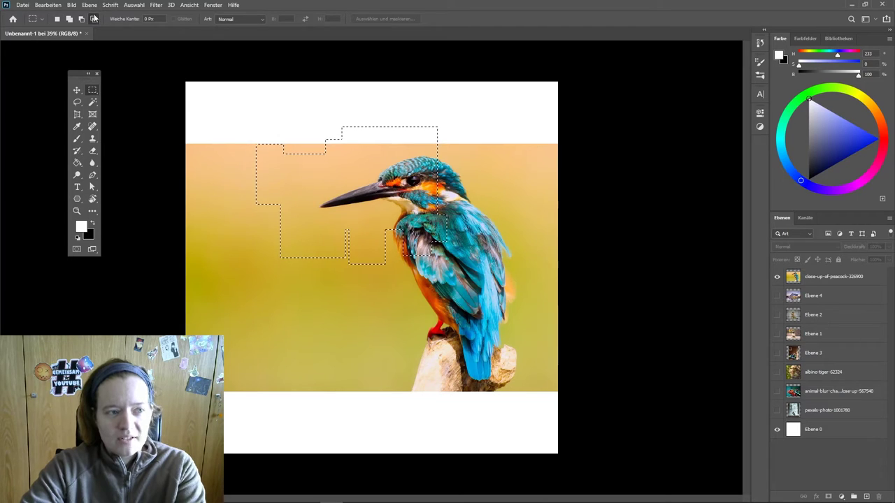
{"action": "left_click_drag", "start_coordinate": [239, 120], "coordinate": [442, 208]}
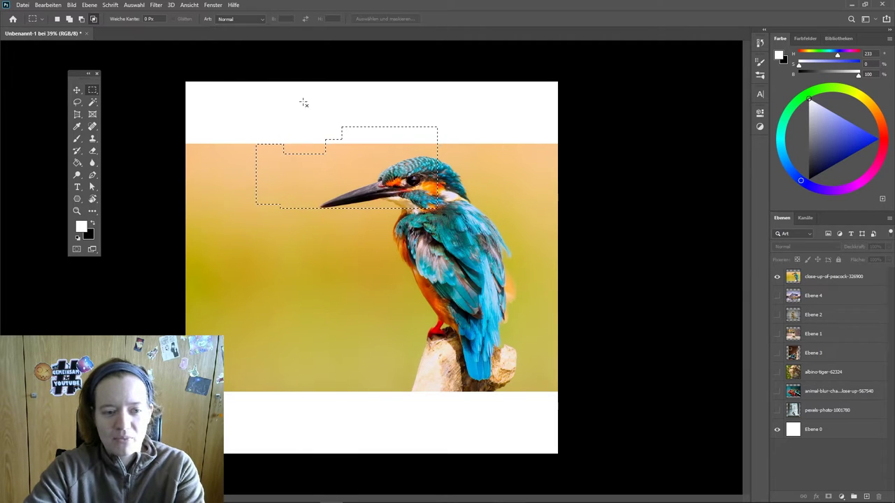
{"action": "left_click", "coordinate": [69, 19]}
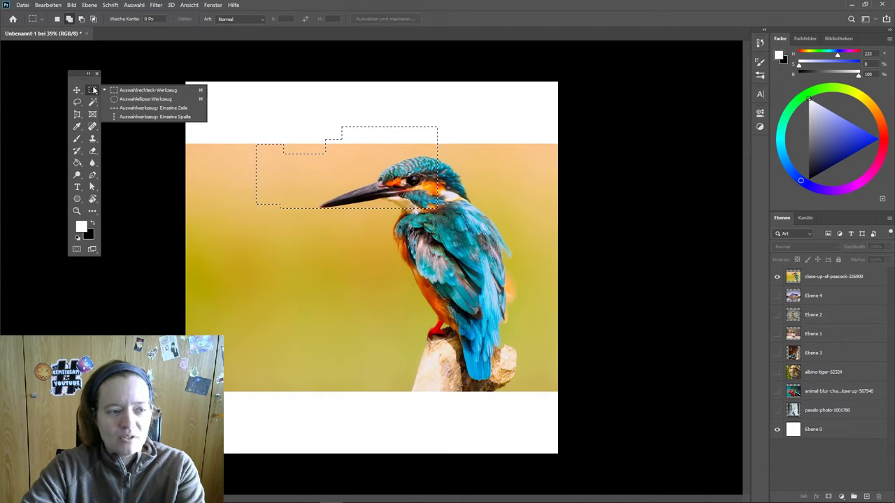
Build an oval selection left of the bird by adding, subtracting and intersecting ellipses.
{"action": "key", "text": "shift+m"}
{"action": "left_click_drag", "start_coordinate": [285, 227], "coordinate": [358, 323]}
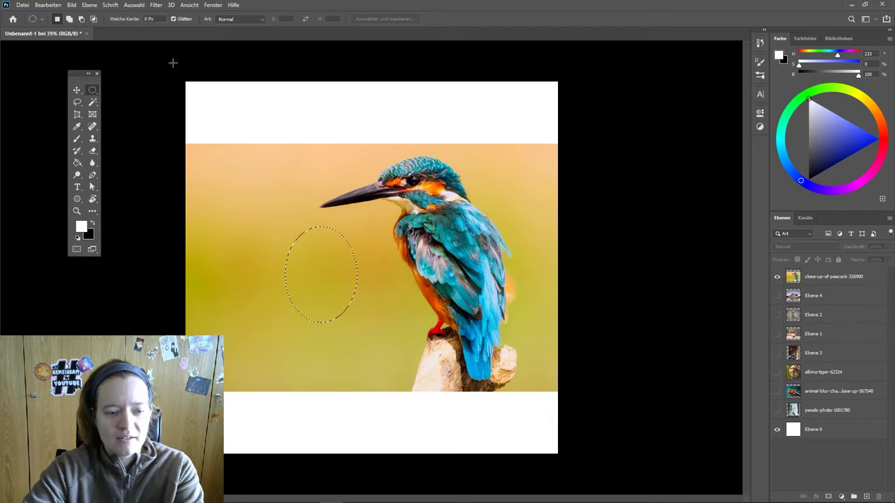
{"action": "left_click", "coordinate": [69, 19]}
{"action": "left_click_drag", "start_coordinate": [281, 186], "coordinate": [358, 280]}
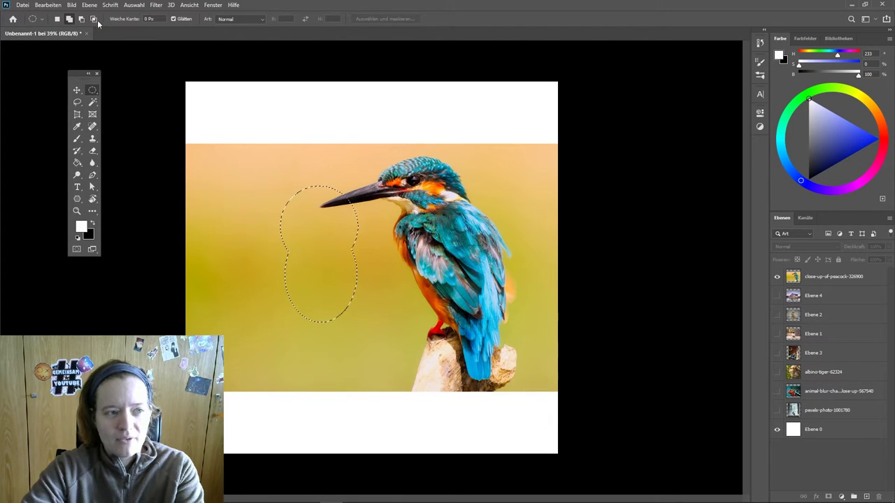
{"action": "left_click_drag", "start_coordinate": [336, 208], "coordinate": [418, 290]}
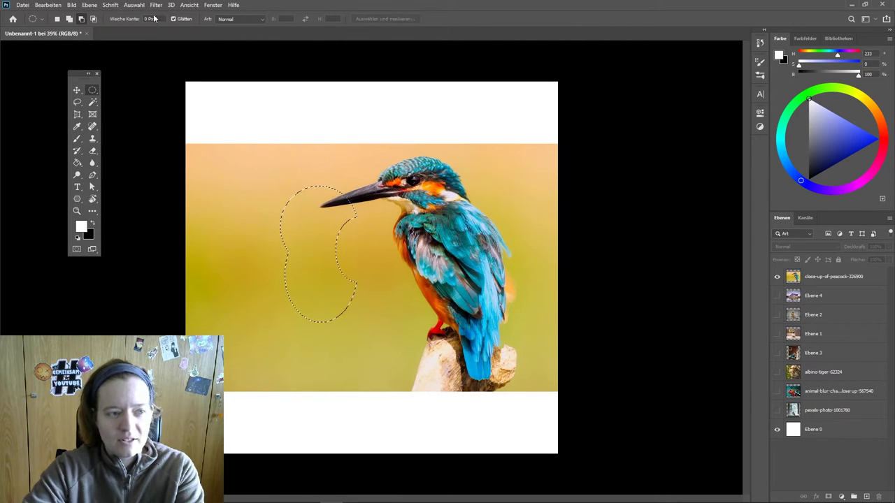
{"action": "left_click", "coordinate": [93, 19]}
{"action": "left_click_drag", "start_coordinate": [270, 115], "coordinate": [326, 384]}
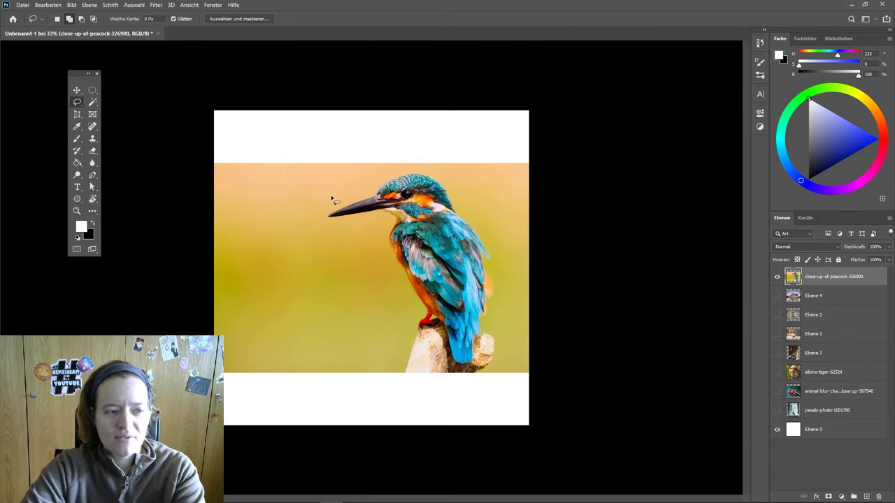
Draw a test lasso loop, clear it, then lasso freehand around the kingfisher and perch.
{"action": "left_click_drag", "start_coordinate": [343, 160], "coordinate": [281, 168]}
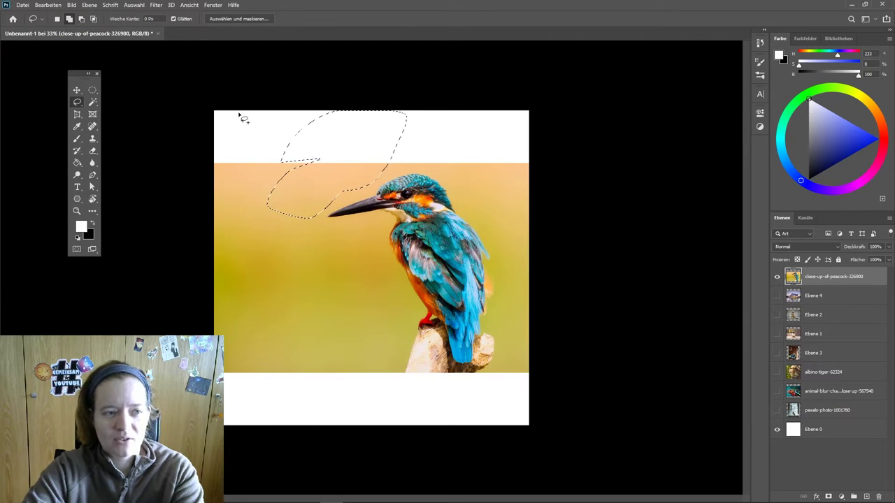
{"action": "left_click", "coordinate": [279, 186]}
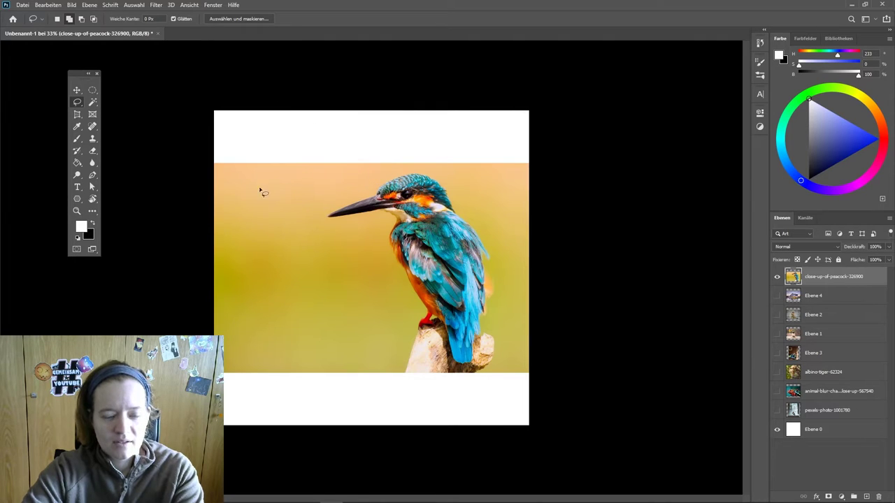
{"action": "mouse_move", "coordinate": [337, 194]}
{"action": "left_mouse_down"}
{"action": "mouse_move", "coordinate": [434, 176]}
{"action": "mouse_move", "coordinate": [414, 162]}
{"action": "left_mouse_up"}
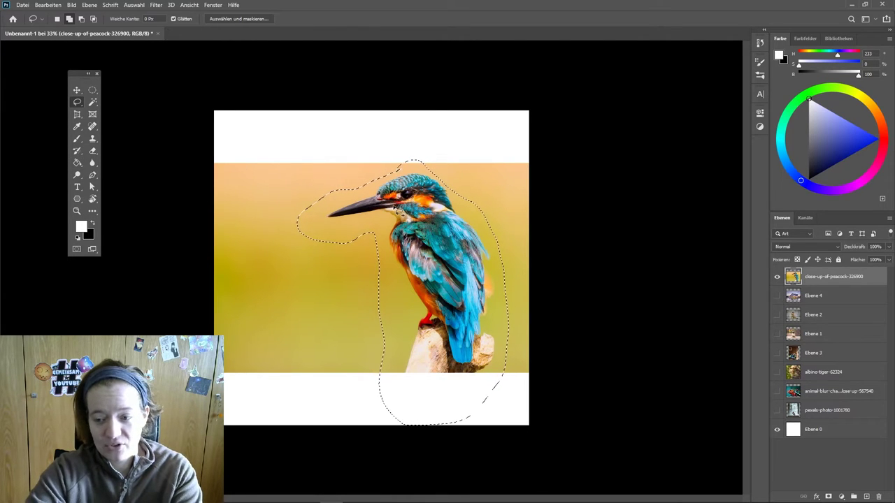
Clear the selection and switch to the Polygonal Lasso tool.
{"action": "key", "text": "ctrl+d"}
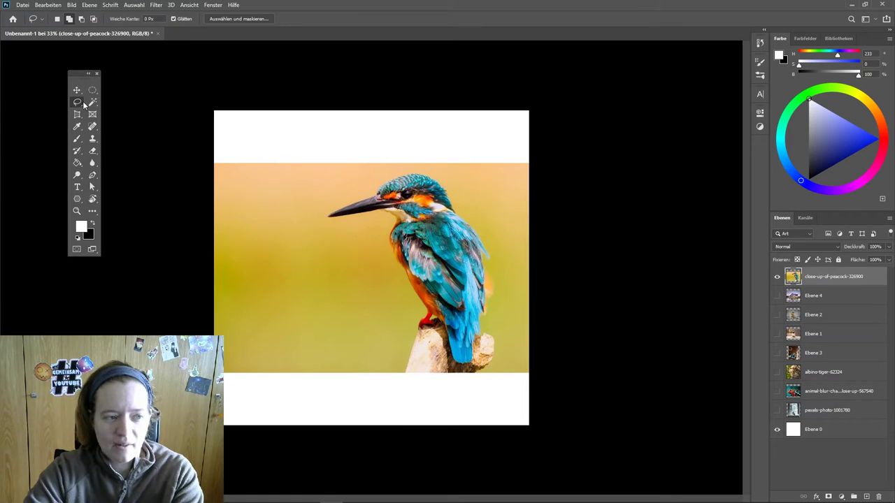
{"action": "right_click", "coordinate": [78, 102]}
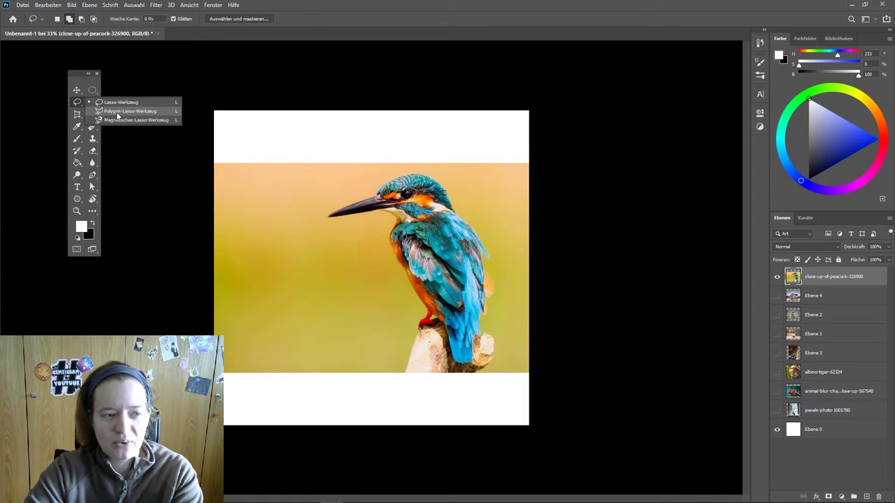
{"action": "left_click", "coordinate": [118, 111]}
Enclose the kingfisher and branch in a seven-corner polygon selection.
{"action": "left_click", "coordinate": [379, 155]}
{"action": "left_click", "coordinate": [295, 177]}
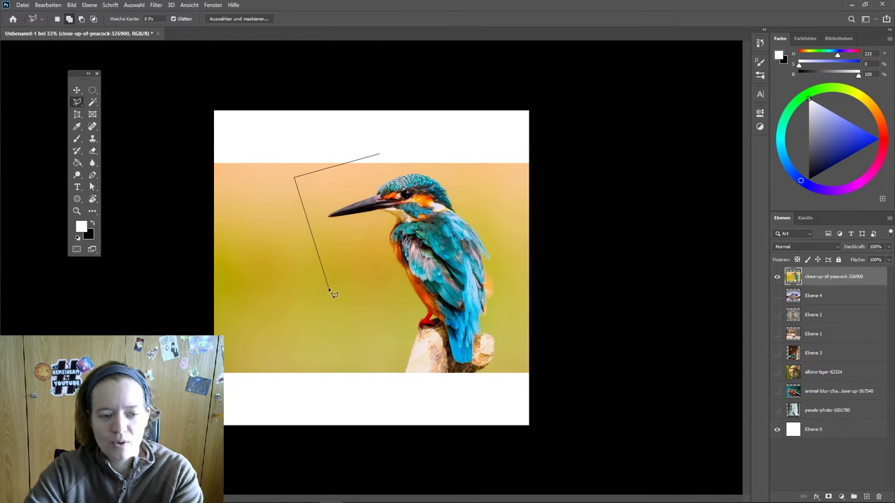
{"action": "left_click", "coordinate": [328, 288]}
{"action": "left_click", "coordinate": [394, 375]}
{"action": "left_click", "coordinate": [486, 398]}
{"action": "left_click", "coordinate": [526, 314]}
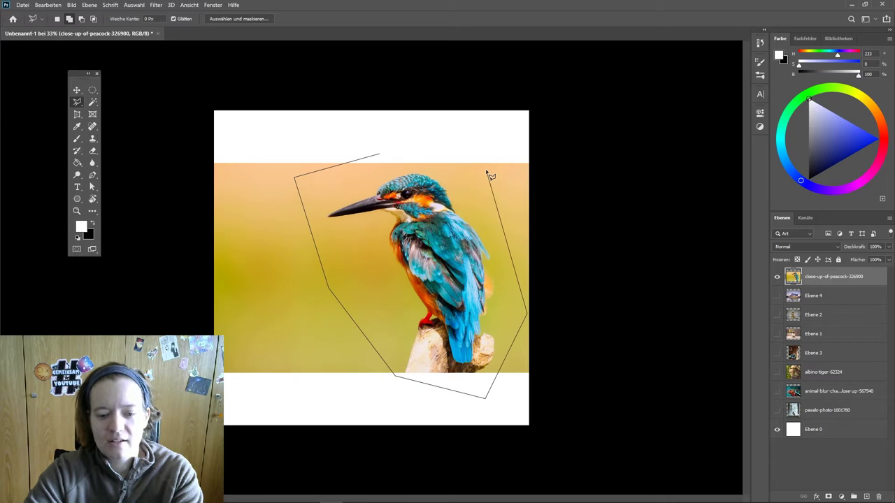
{"action": "left_click", "coordinate": [488, 169]}
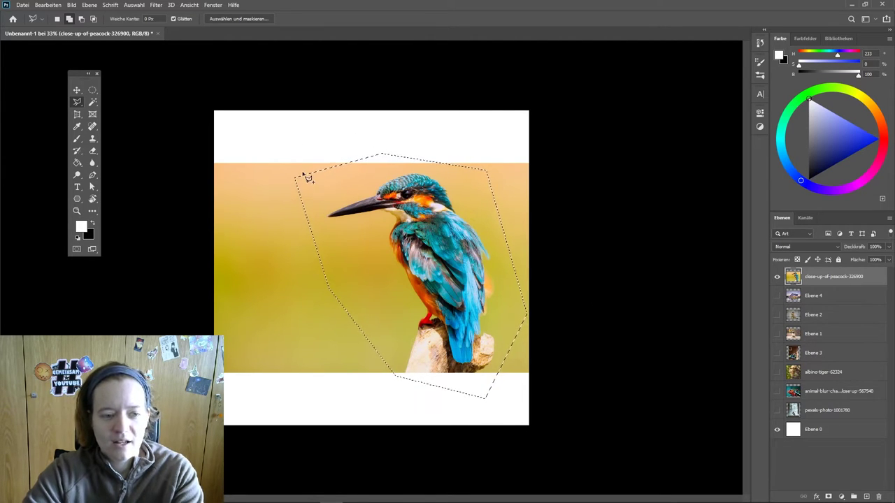
{"action": "right_click", "coordinate": [78, 102]}
Trace the kingfisher's edge with the Magnetic Lasso, close the outline, then deselect.
{"action": "left_click", "coordinate": [98, 120]}
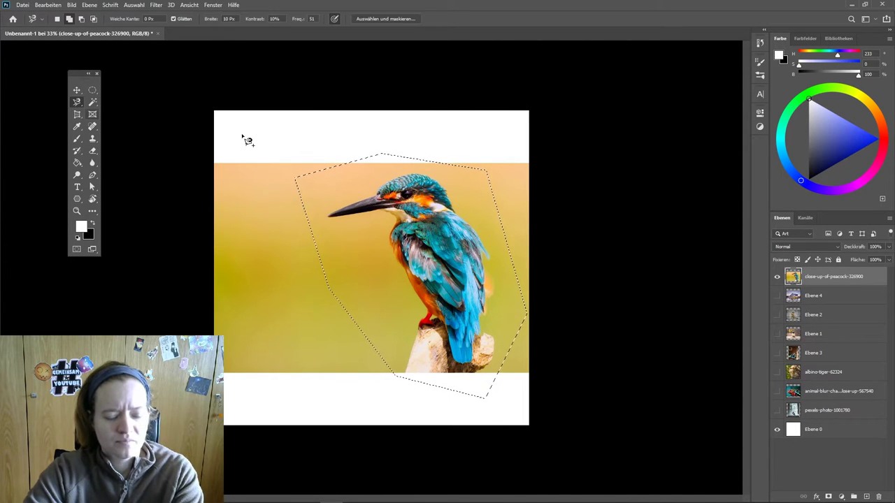
{"action": "key", "text": "ctrl+d"}
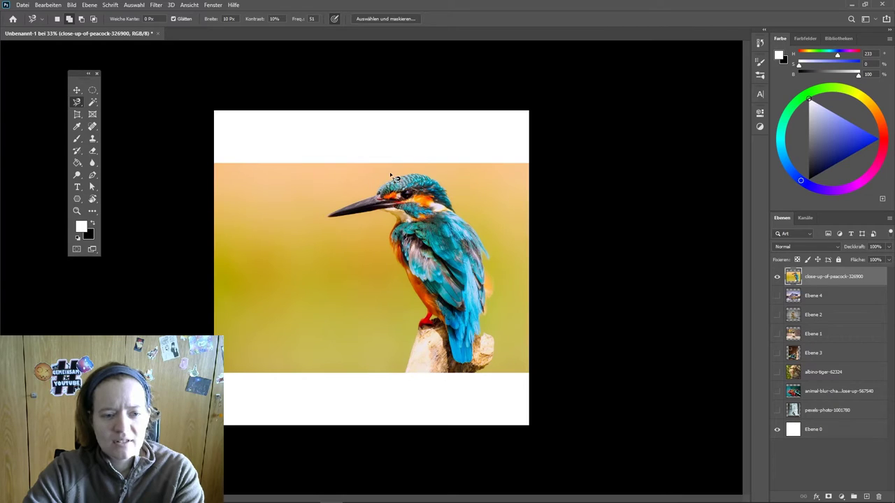
{"action": "left_click", "coordinate": [389, 174]}
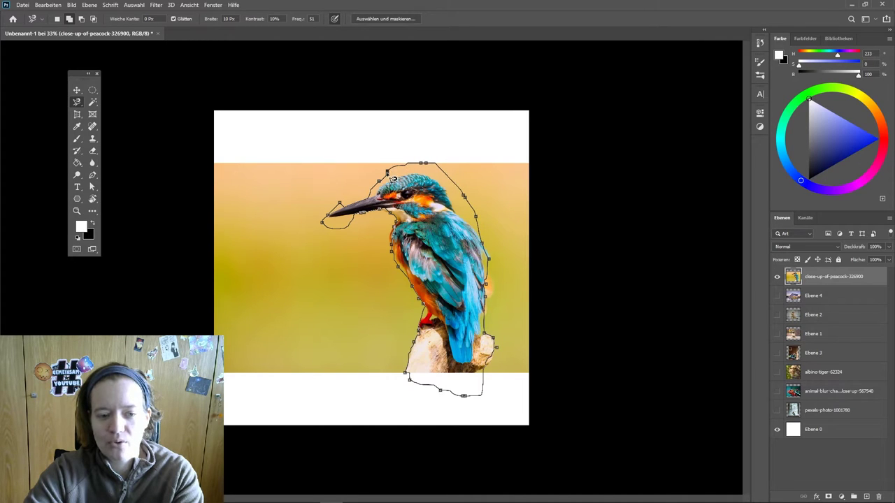
{"action": "double_click", "coordinate": [393, 179]}
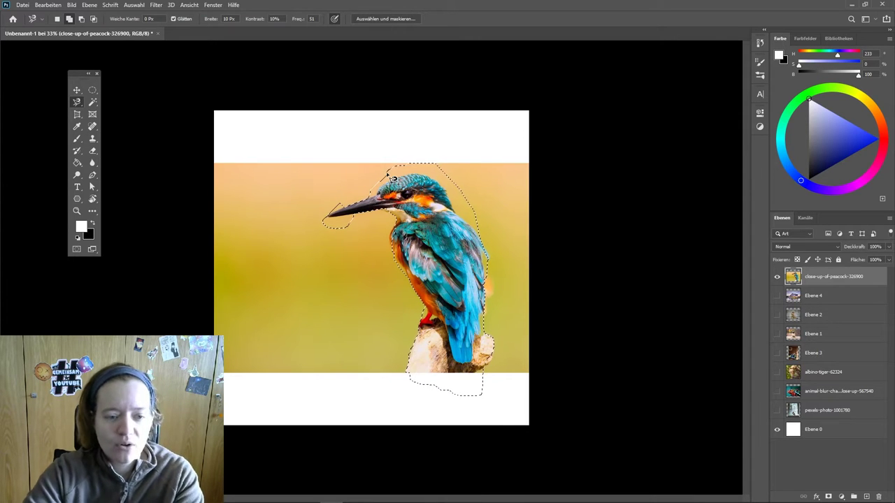
{"action": "key", "text": "ctrl+d"}
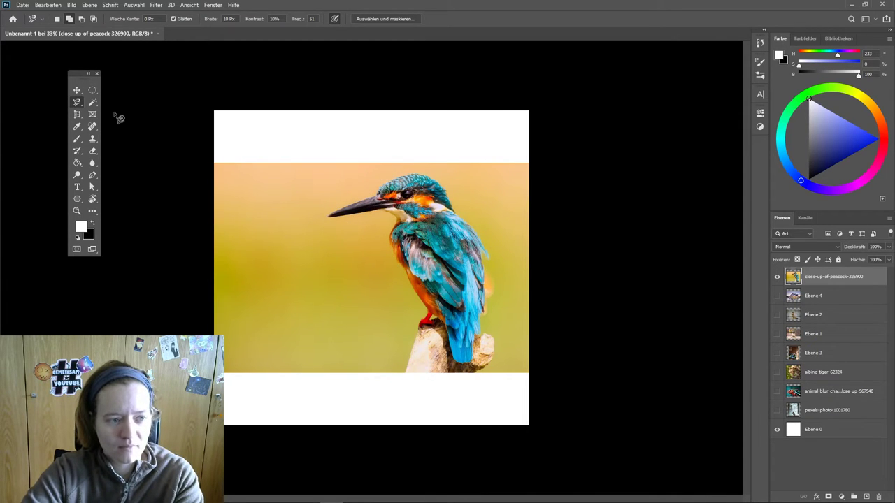
Select the orange background above and left of the bird with the Magic Wand.
{"action": "left_click", "coordinate": [98, 102]}
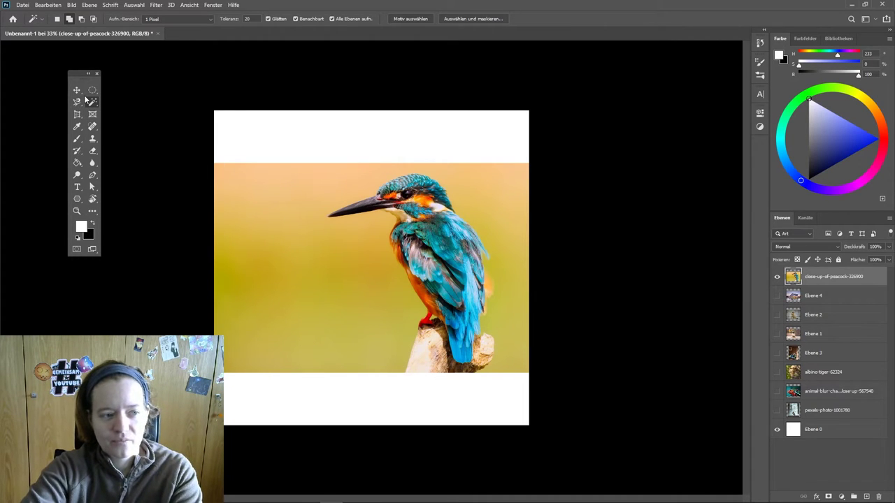
{"action": "left_click_drag", "start_coordinate": [77, 101], "coordinate": [112, 105]}
{"action": "left_click", "coordinate": [92, 102]}
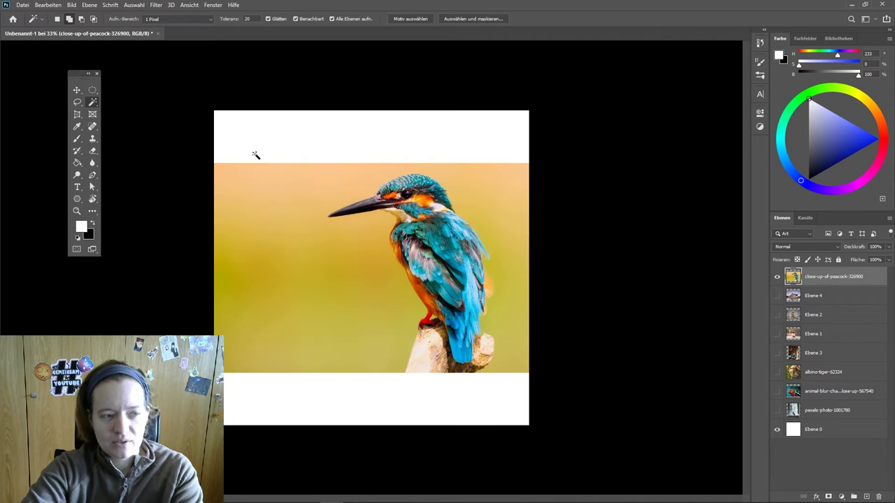
{"action": "left_click", "coordinate": [271, 185]}
{"action": "left_click", "coordinate": [291, 261], "text": "shift"}
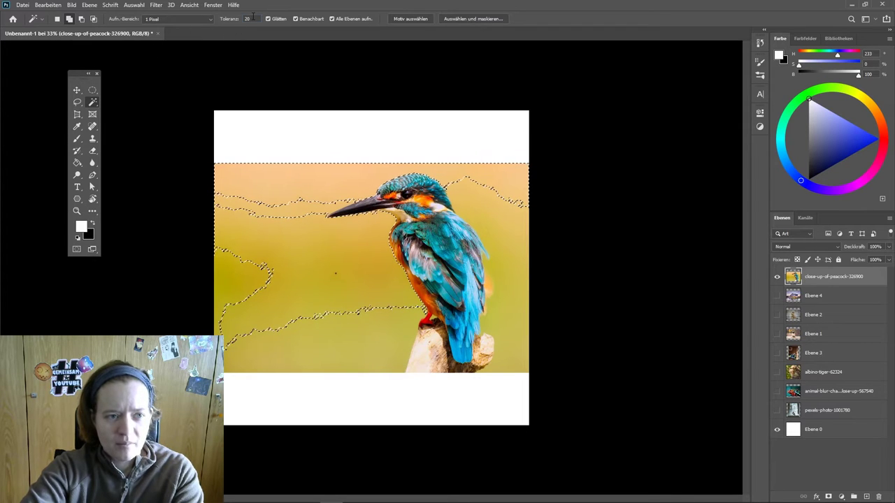
Try tolerances of 10 and 100 on the background, then deselect.
{"action": "left_click_drag", "start_coordinate": [239, 22], "coordinate": [234, 25]}
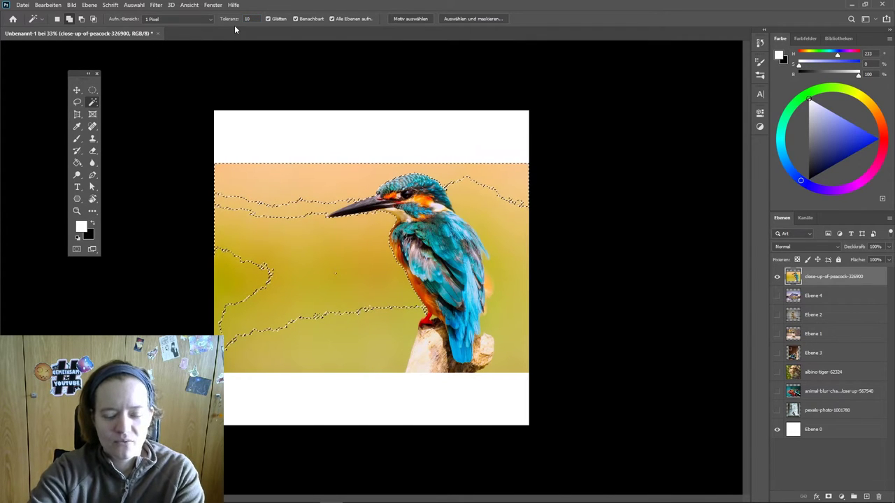
{"action": "left_click", "coordinate": [240, 24]}
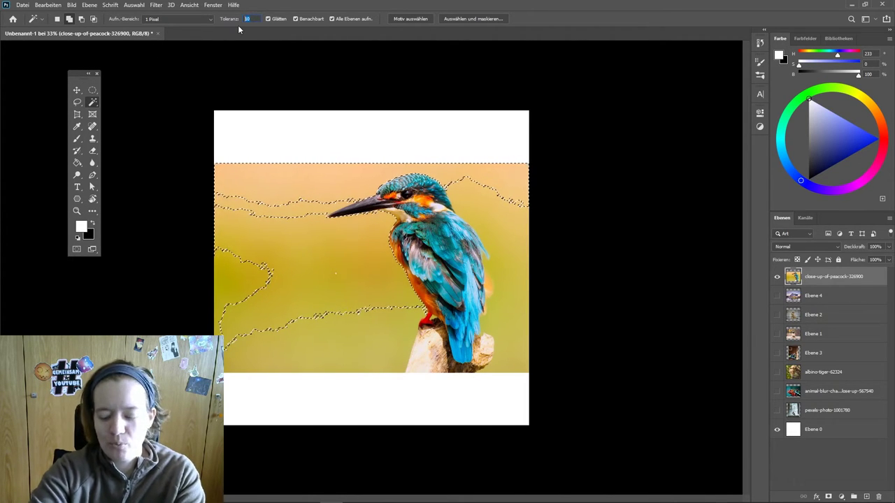
{"action": "type", "text": "100"}
{"action": "left_click", "coordinate": [307, 185]}
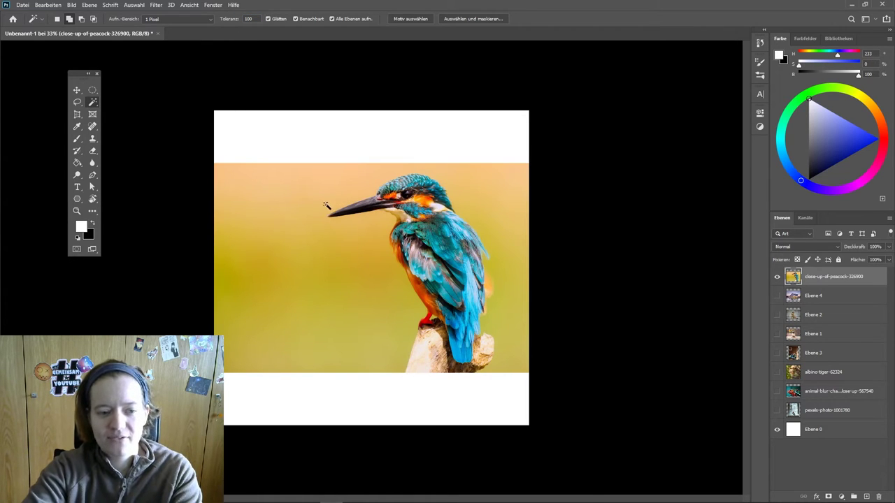
{"action": "left_click", "coordinate": [350, 177]}
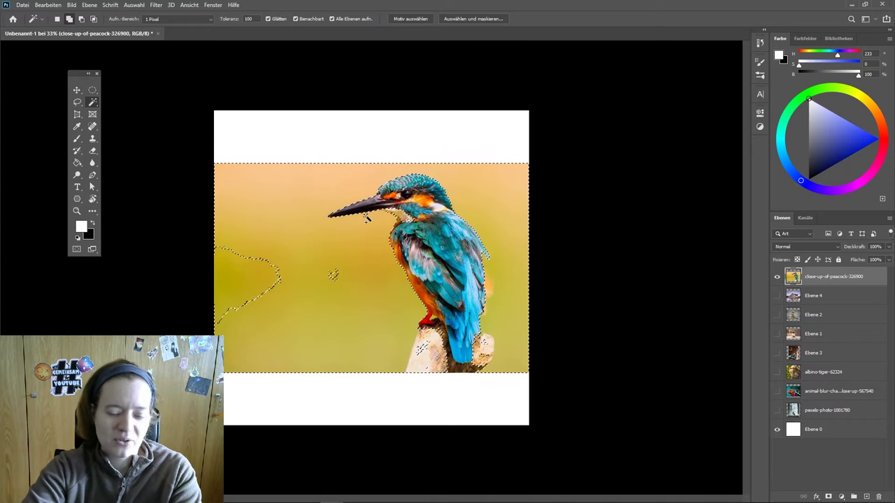
{"action": "key", "text": "ctrl+d"}
At tolerance 30, add six background areas around the bird, then deselect.
{"action": "left_click", "coordinate": [249, 19]}
{"action": "type", "text": "30"}
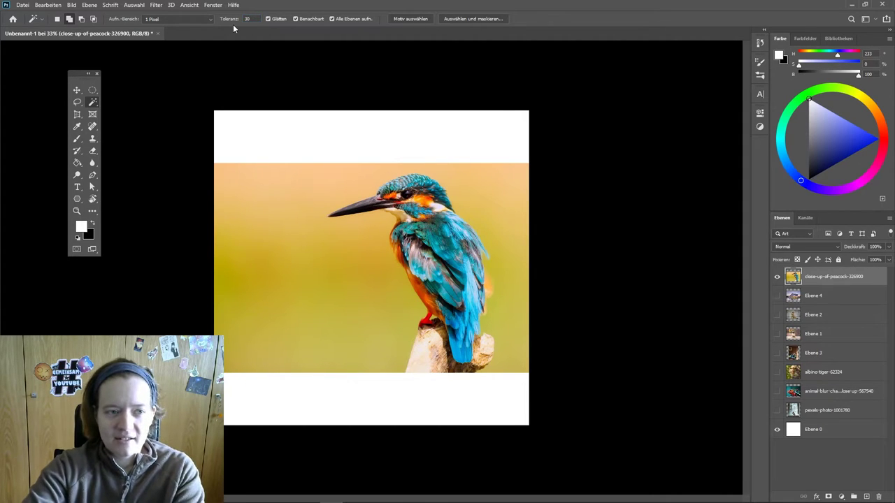
{"action": "left_click", "coordinate": [329, 199]}
{"action": "left_click", "coordinate": [336, 230], "text": "shift"}
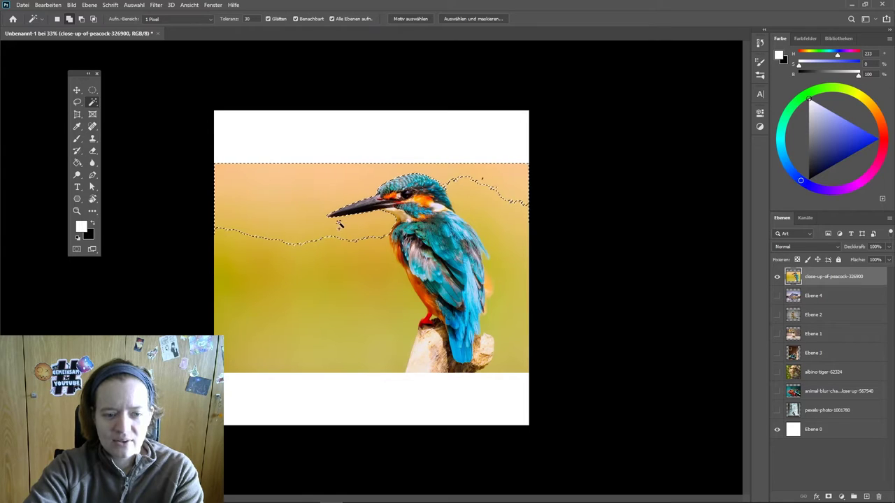
{"action": "left_click", "coordinate": [366, 250], "text": "shift"}
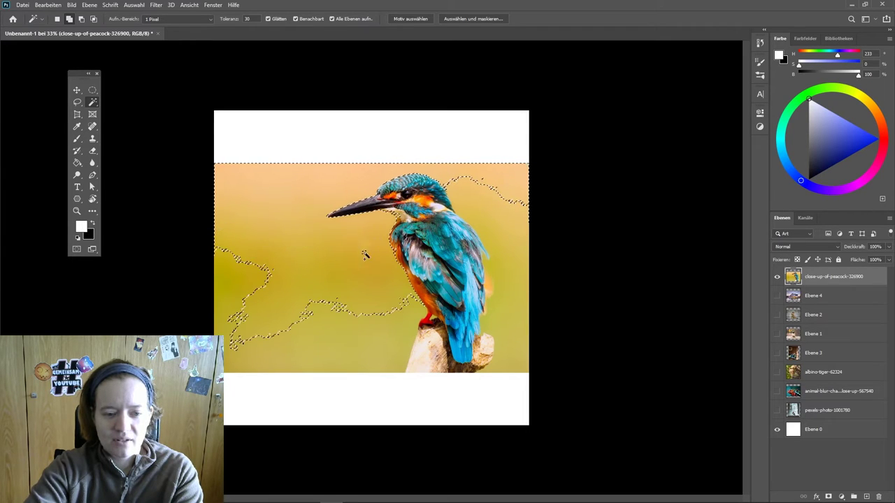
{"action": "left_click", "coordinate": [385, 316], "text": "shift"}
{"action": "left_click", "coordinate": [234, 326], "text": "shift"}
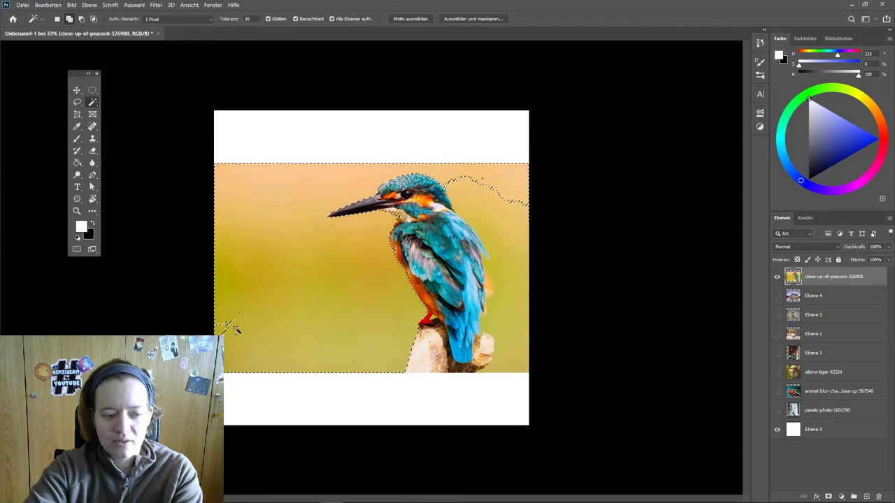
{"action": "left_click", "coordinate": [474, 201], "text": "shift"}
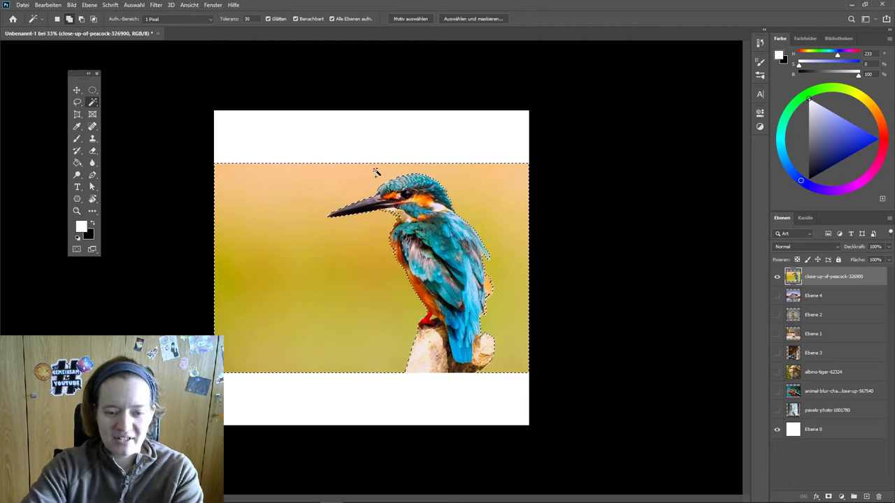
{"action": "key", "text": "ctrl+d"}
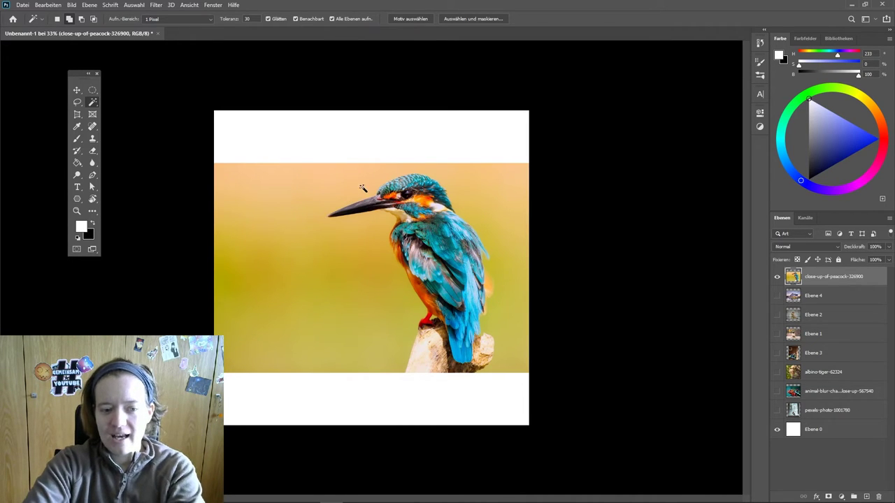
Show the blurred animal layer and select the teal strip and white areas from one layer.
{"action": "left_click", "coordinate": [777, 392]}
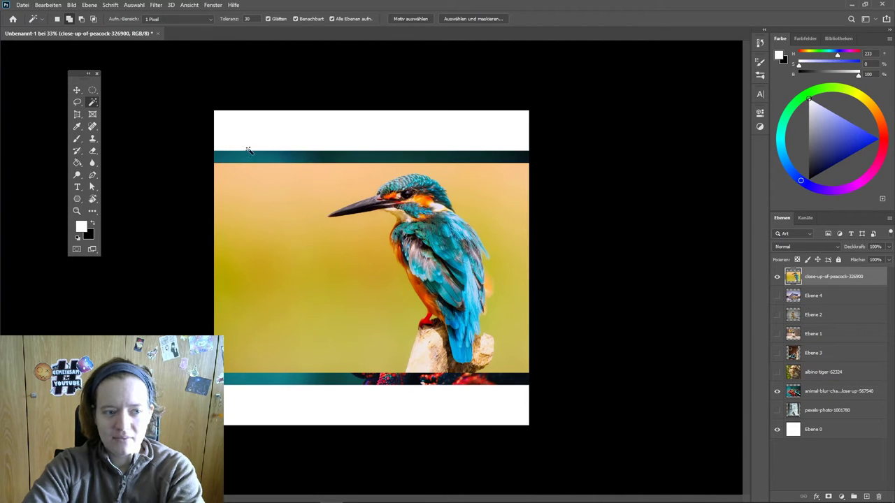
{"action": "left_click", "coordinate": [358, 162]}
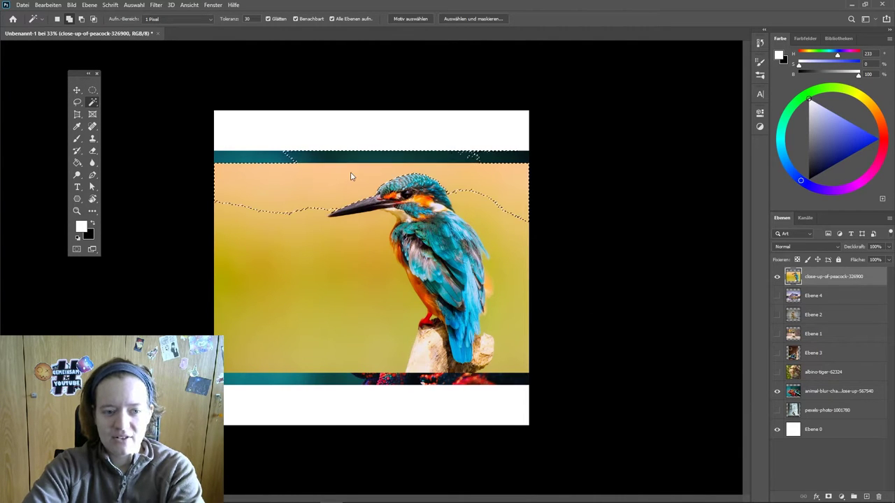
{"action": "left_click", "coordinate": [353, 19]}
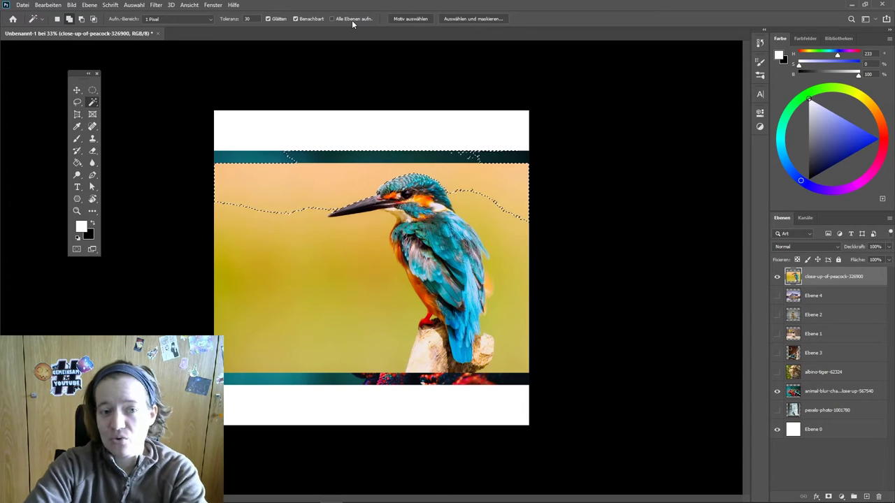
{"action": "left_click", "coordinate": [377, 147]}
{"action": "left_click", "coordinate": [280, 144]}
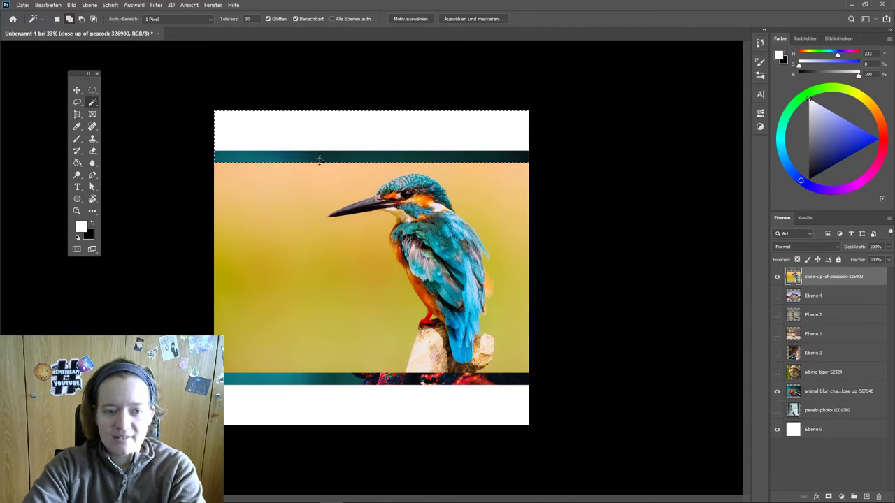
{"action": "left_click", "coordinate": [472, 400], "text": "shift"}
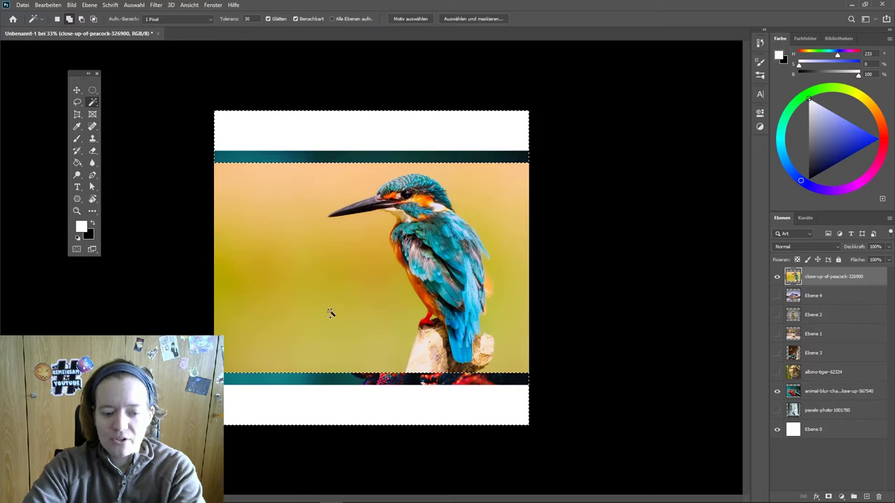
On layer Ebene 4, add background patches around the kingfisher to the selection.
{"action": "left_click", "coordinate": [812, 299]}
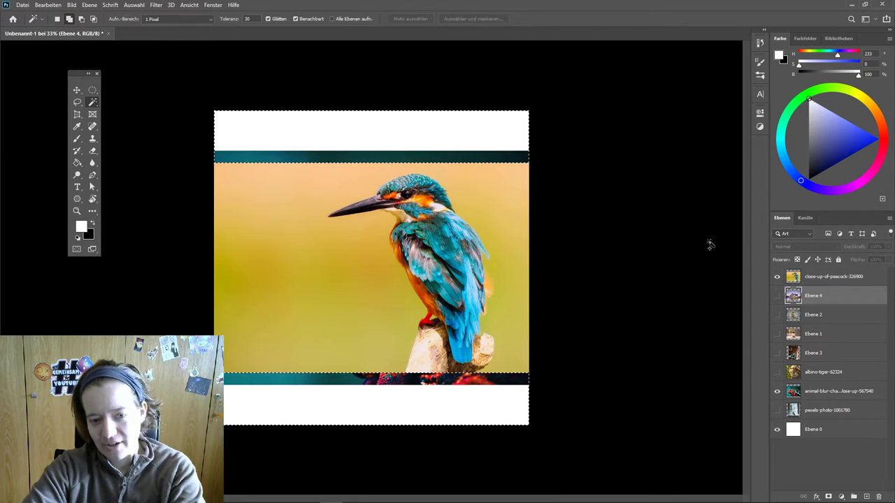
{"action": "left_click", "coordinate": [476, 198], "text": "shift"}
{"action": "left_click", "coordinate": [504, 234], "text": "shift"}
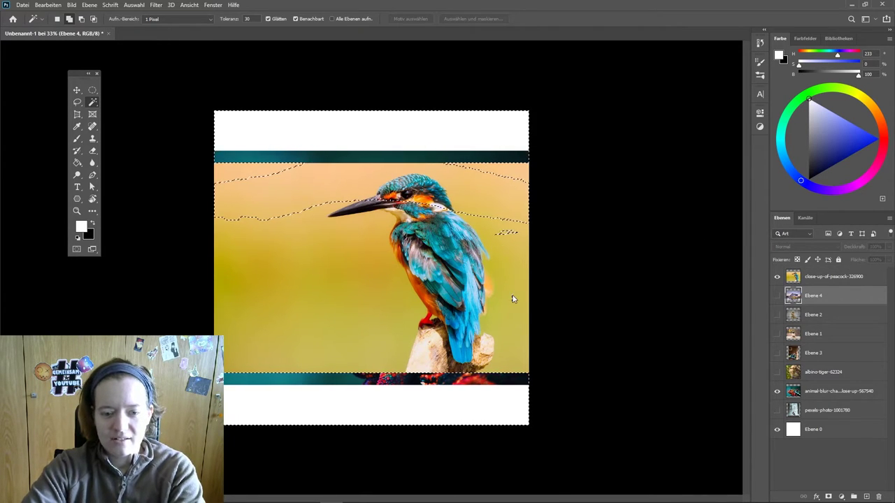
{"action": "left_click", "coordinate": [499, 256], "text": "shift"}
{"action": "left_click", "coordinate": [394, 260], "text": "shift"}
{"action": "left_click", "coordinate": [316, 294], "text": "shift"}
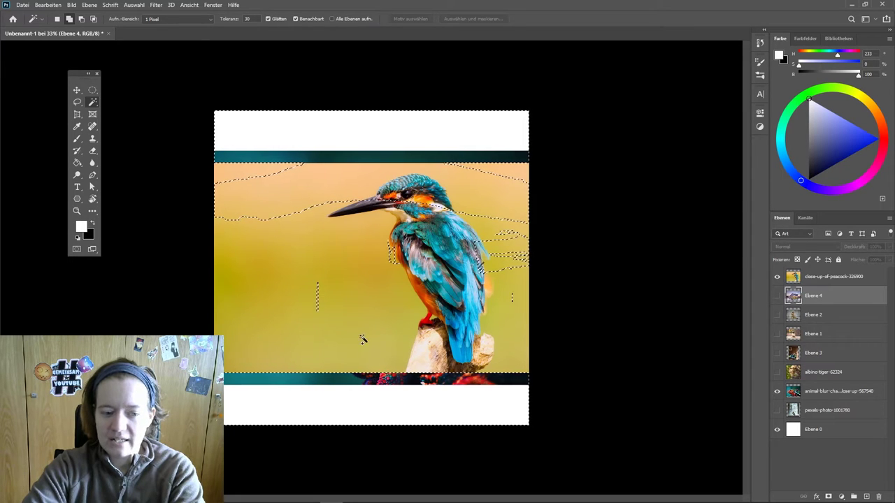
{"action": "left_click", "coordinate": [326, 260], "text": "shift"}
{"action": "left_click", "coordinate": [270, 316], "text": "shift"}
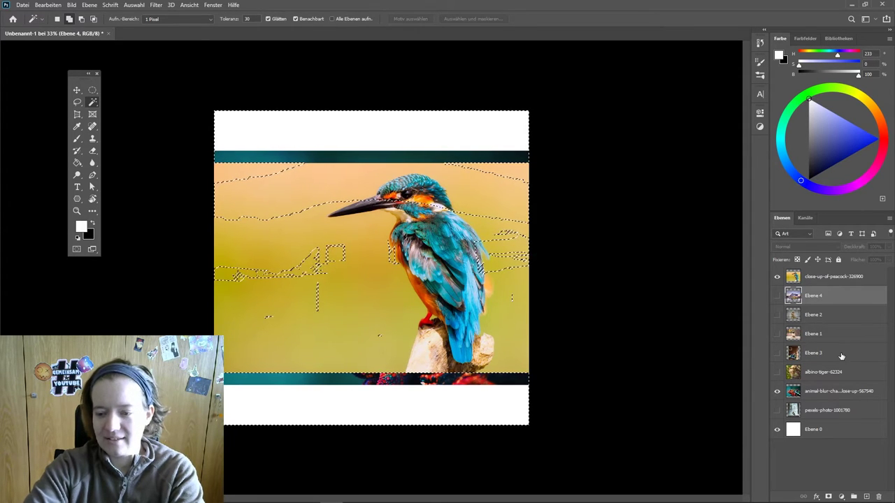
Make the kingfisher layer active, deselect, and turn on sampling all layers.
{"action": "left_click", "coordinate": [825, 277]}
{"action": "key", "text": "ctrl+d"}
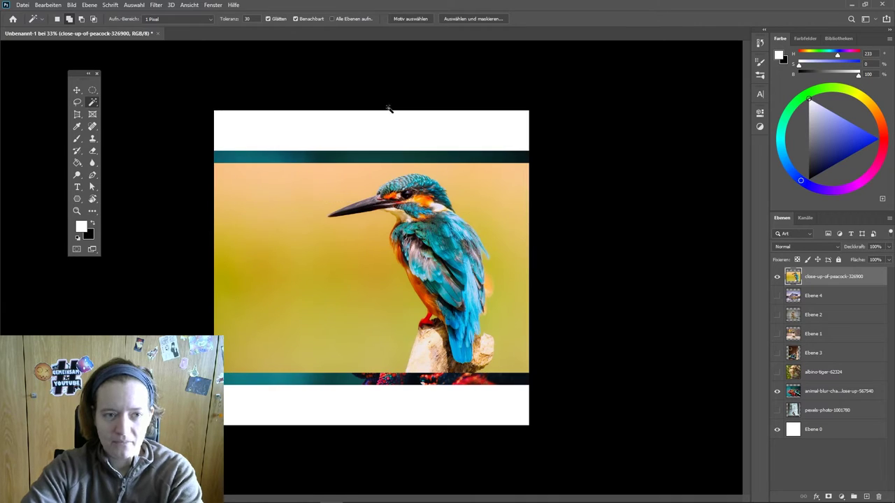
{"action": "left_click", "coordinate": [337, 21]}
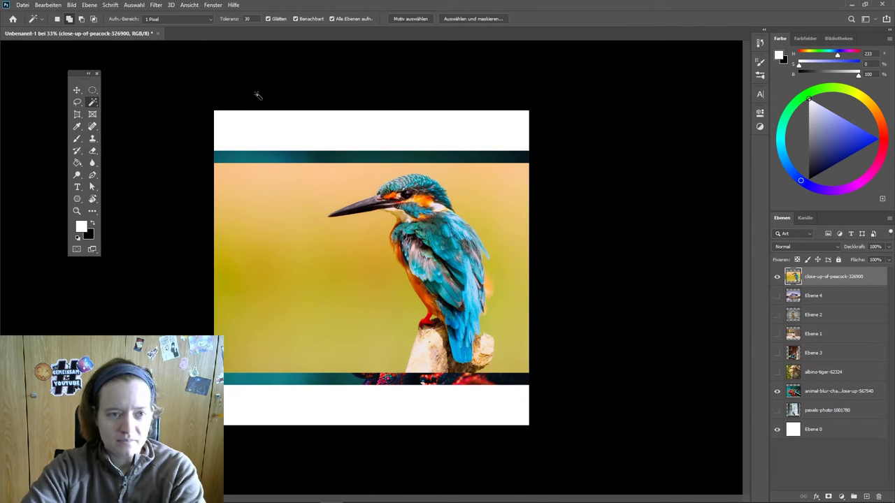
Hide the blurred animal layer and switch to the Quick Selection Tool.
{"action": "left_click", "coordinate": [777, 391]}
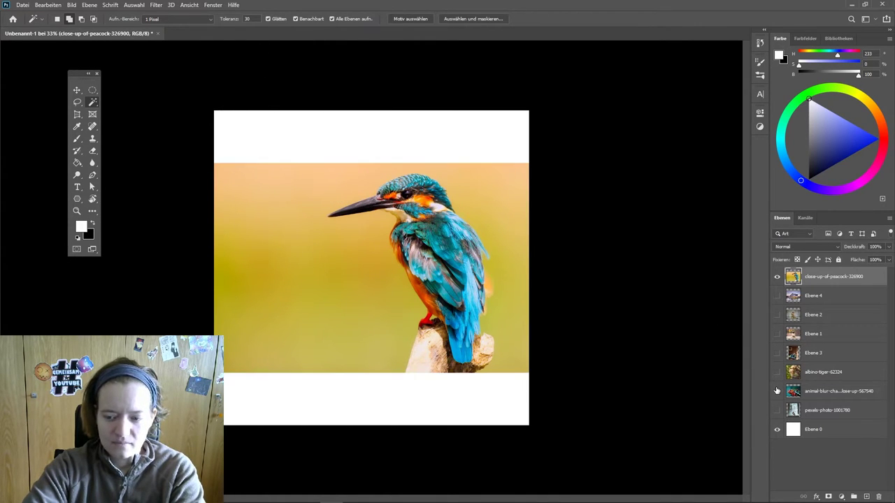
{"action": "right_click", "coordinate": [90, 104]}
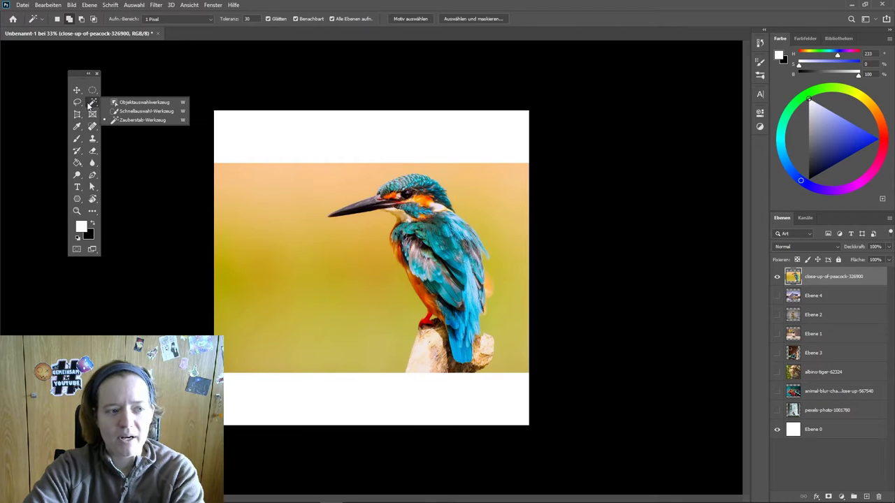
{"action": "left_click", "coordinate": [141, 111]}
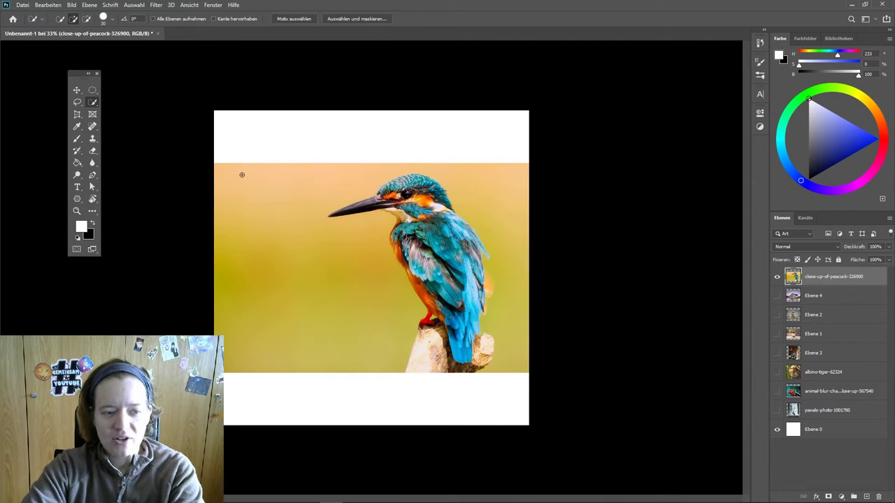
{"action": "left_click_drag", "start_coordinate": [271, 141], "coordinate": [336, 154]}
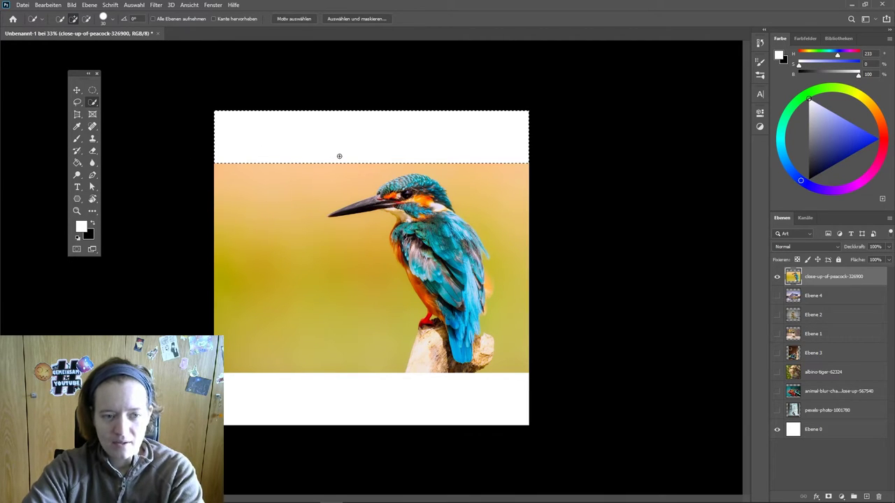
{"action": "key", "text": "ctrl+d"}
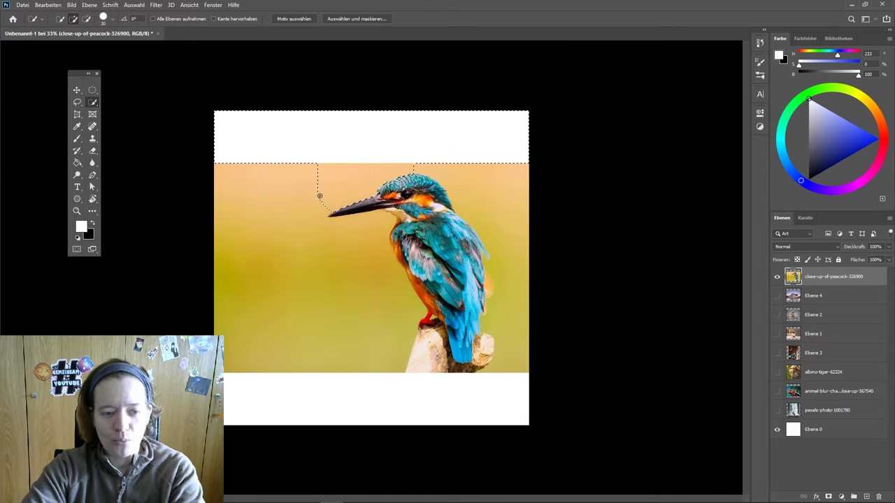
Brush over the yellow background left of the kingfisher down to the beak.
{"action": "mouse_move", "coordinate": [318, 194]}
{"action": "left_mouse_down"}
{"action": "mouse_move", "coordinate": [310, 216]}
{"action": "mouse_move", "coordinate": [371, 218]}
{"action": "left_mouse_up"}
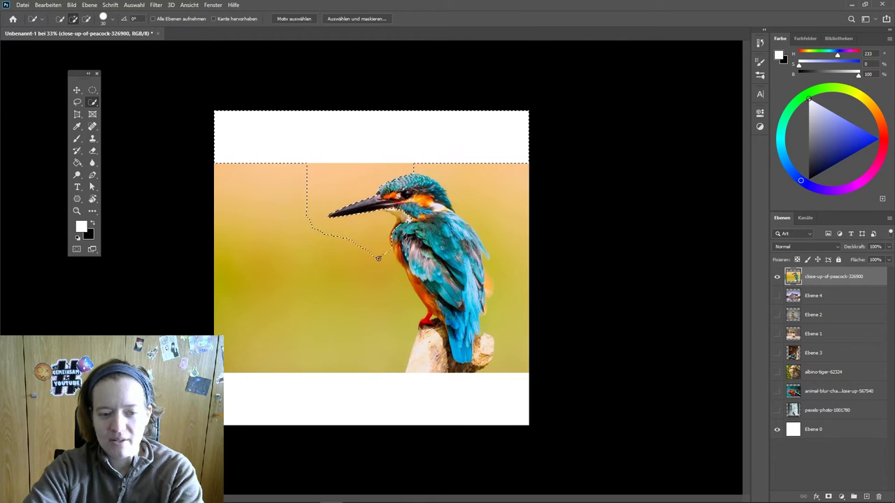
{"action": "left_click_drag", "start_coordinate": [378, 257], "coordinate": [384, 270]}
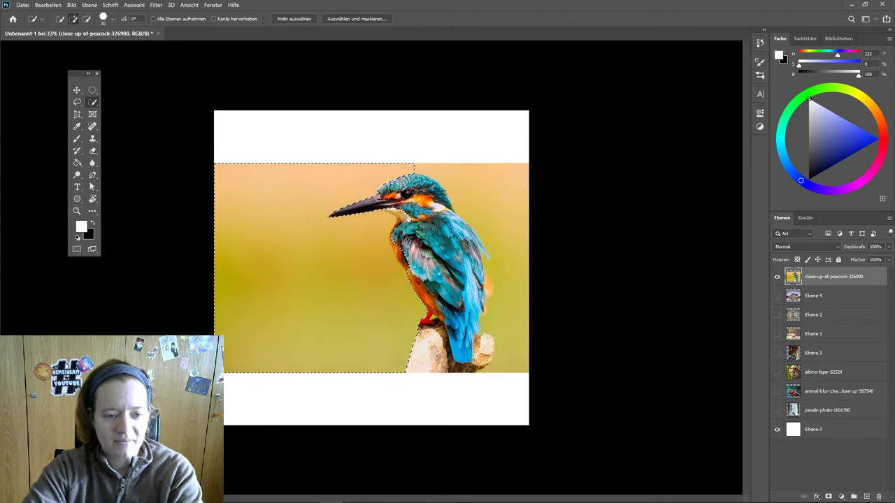
{"action": "right_click", "coordinate": [97, 103]}
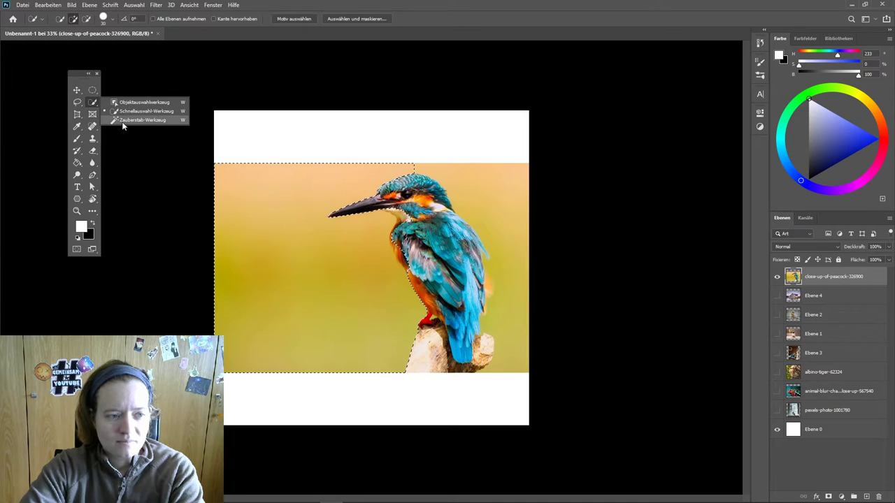
Box the kingfisher's beak with the Object Selection Tool, then return to the Magic Wand.
{"action": "left_click", "coordinate": [129, 105]}
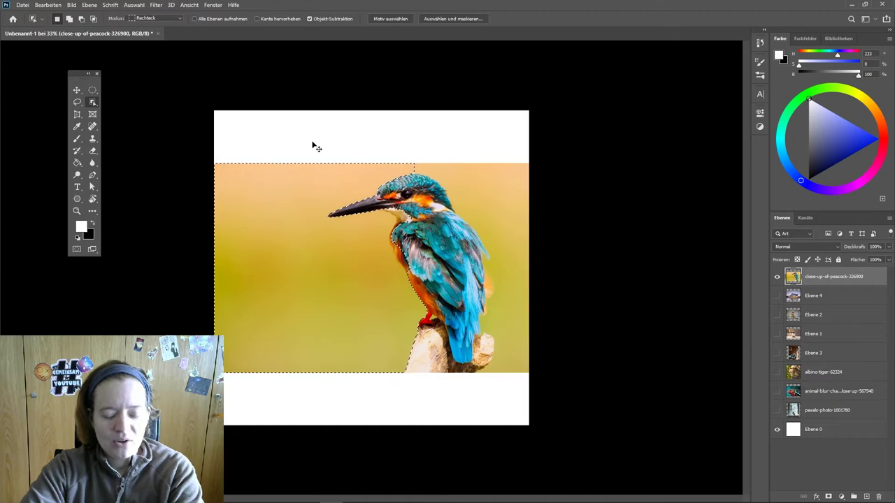
{"action": "left_click_drag", "start_coordinate": [299, 177], "coordinate": [365, 249]}
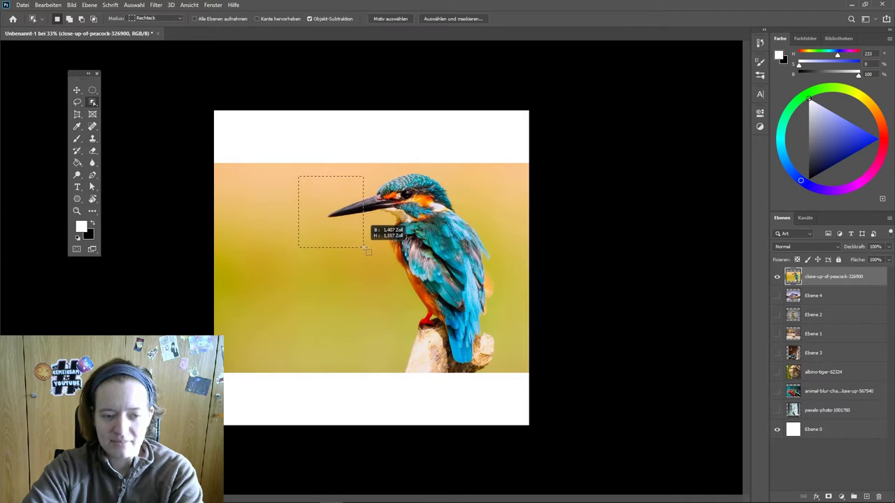
{"action": "left_click_drag", "start_coordinate": [364, 247], "coordinate": [365, 249]}
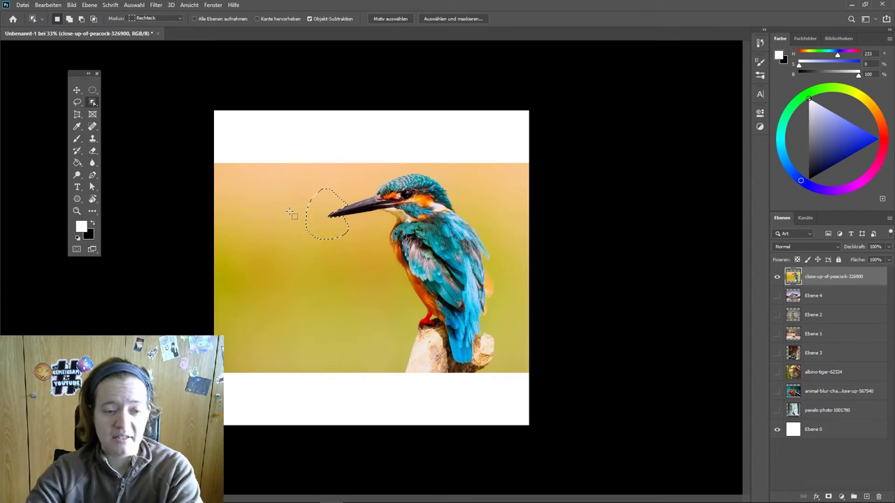
{"action": "right_click", "coordinate": [91, 103]}
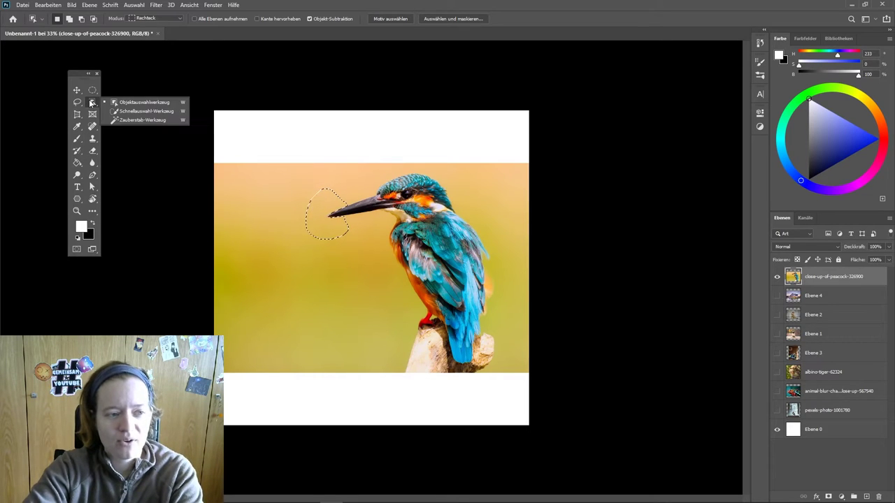
{"action": "left_click", "coordinate": [133, 120]}
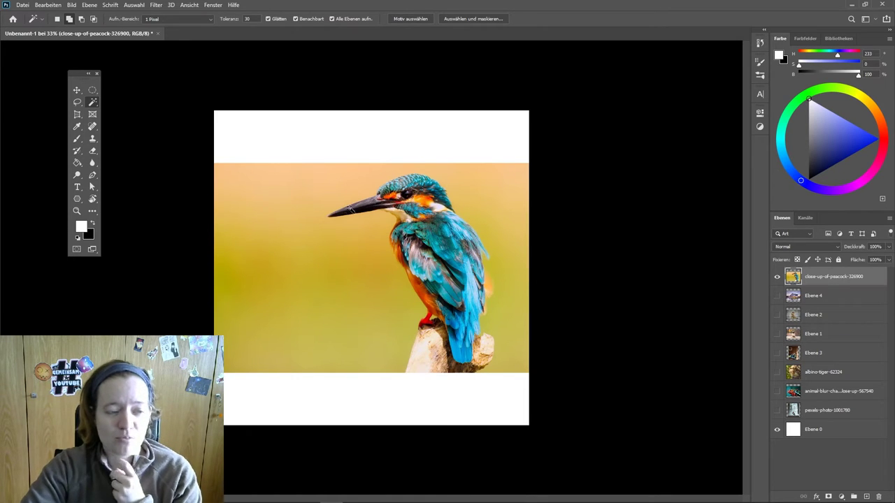
Open Auswahl > Farbbereich and move its dialog off the kingfisher image.
{"action": "key", "text": "v"}
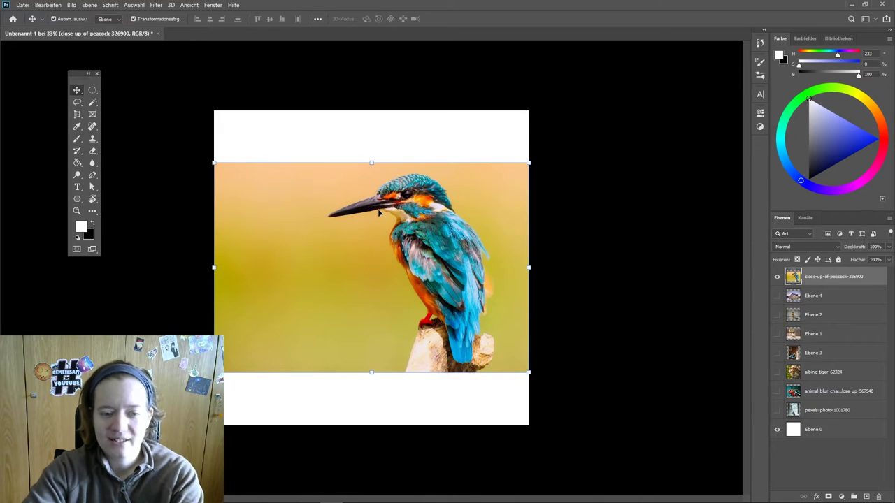
{"action": "left_click", "coordinate": [134, 5]}
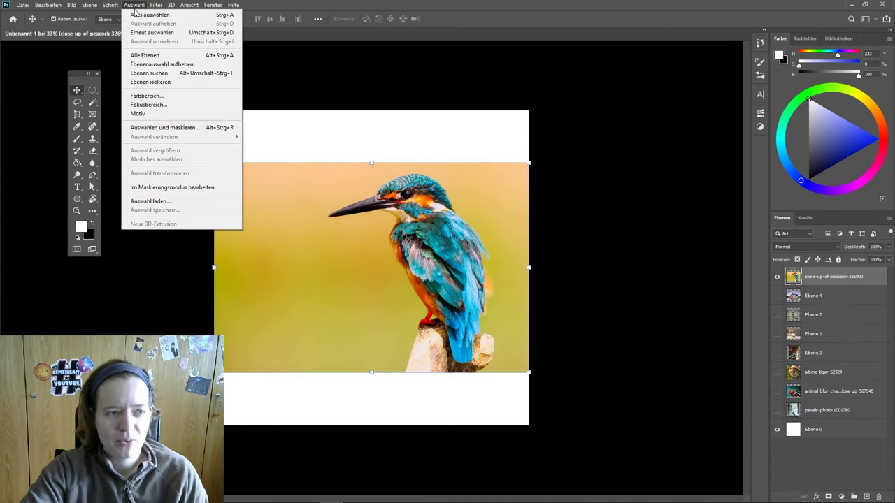
{"action": "left_click", "coordinate": [169, 97]}
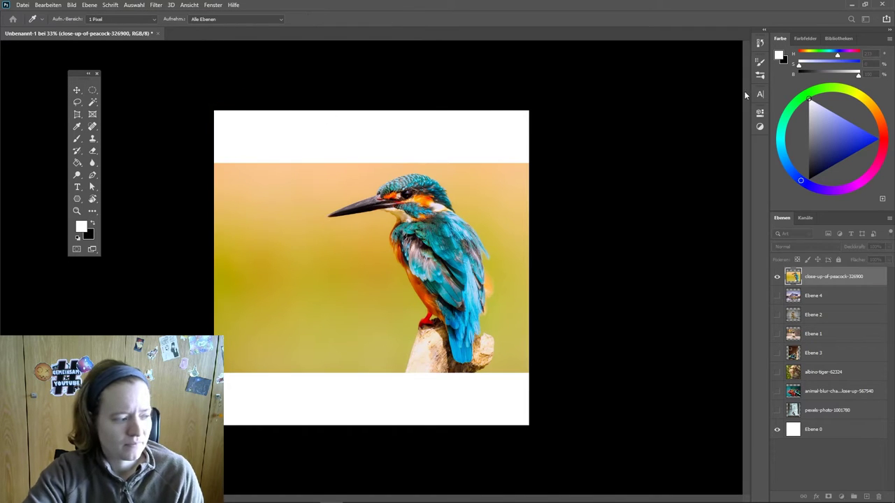
{"action": "left_click_drag", "start_coordinate": [515, 81], "coordinate": [203, 84]}
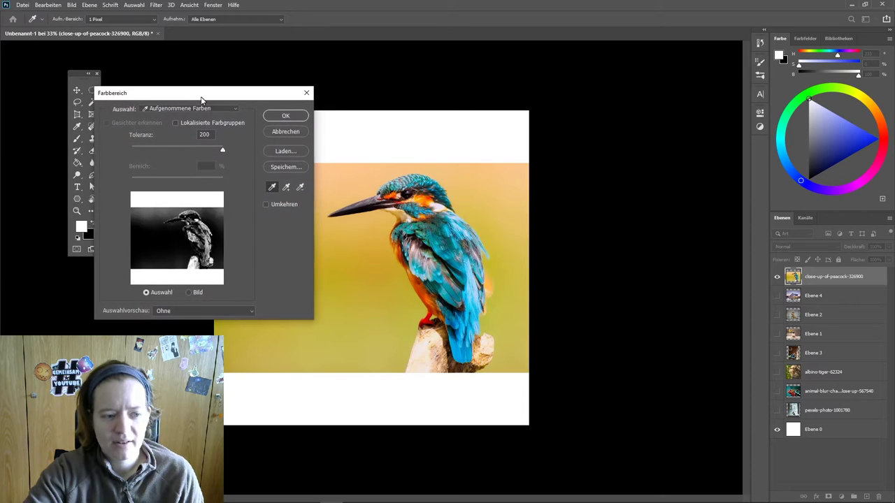
{"action": "mouse_move", "coordinate": [203, 84]}
{"action": "left_mouse_down"}
{"action": "mouse_move", "coordinate": [531, 85]}
{"action": "mouse_move", "coordinate": [606, 73]}
{"action": "left_mouse_up"}
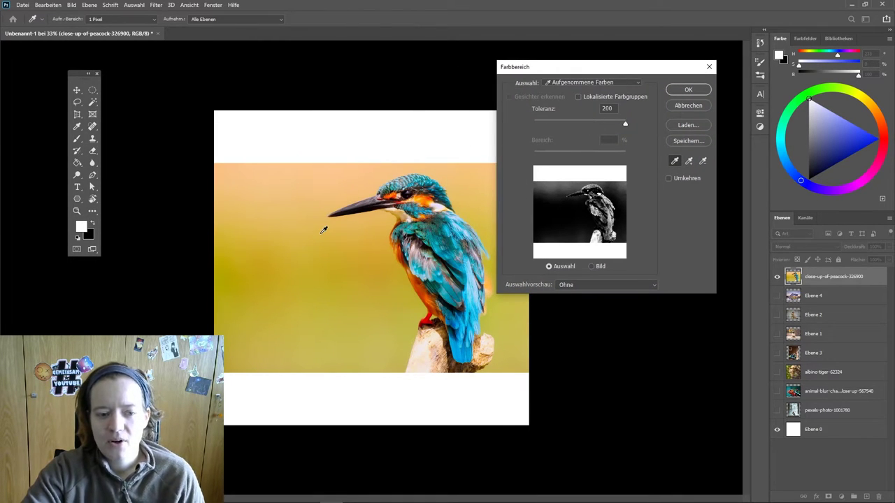
Sample the yellow-orange background shades and apply the colour range at Toleranz about 165.
{"action": "left_click", "coordinate": [362, 252]}
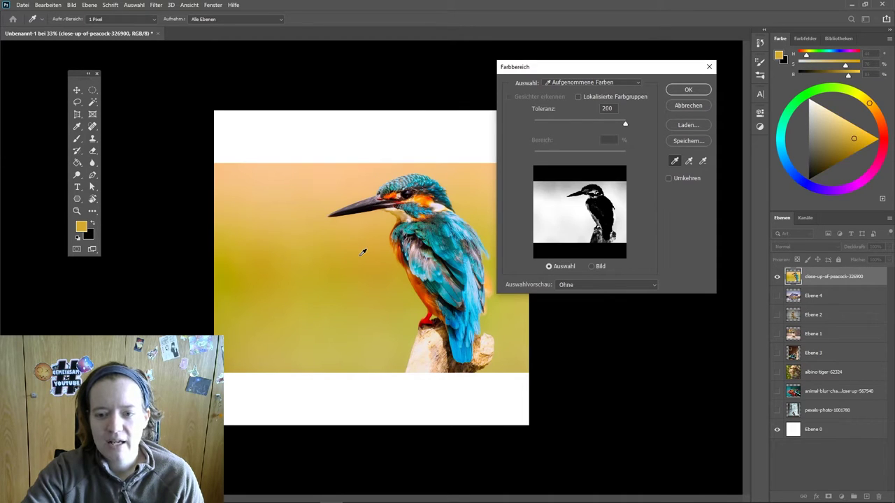
{"action": "left_click", "coordinate": [328, 240]}
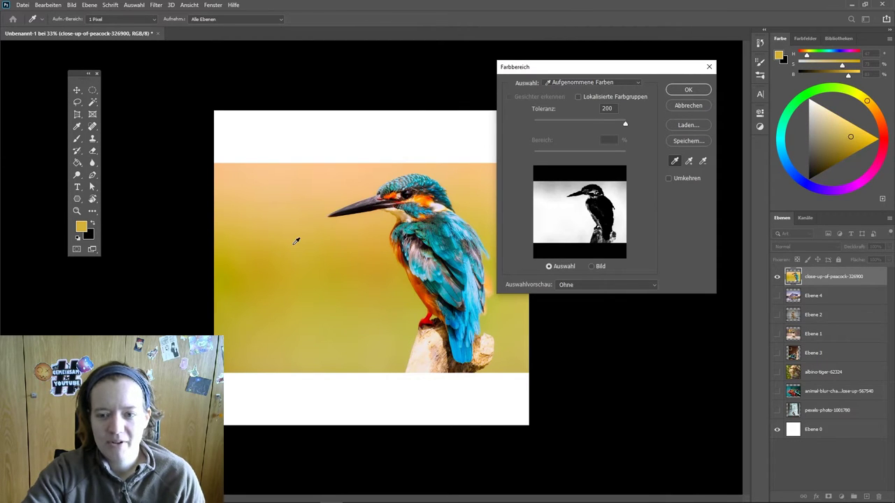
{"action": "left_click", "coordinate": [364, 256]}
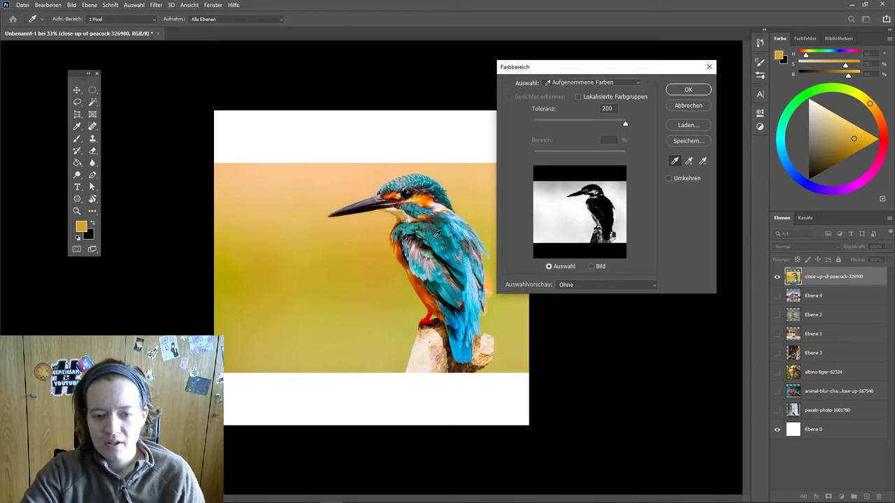
{"action": "left_click", "coordinate": [364, 273]}
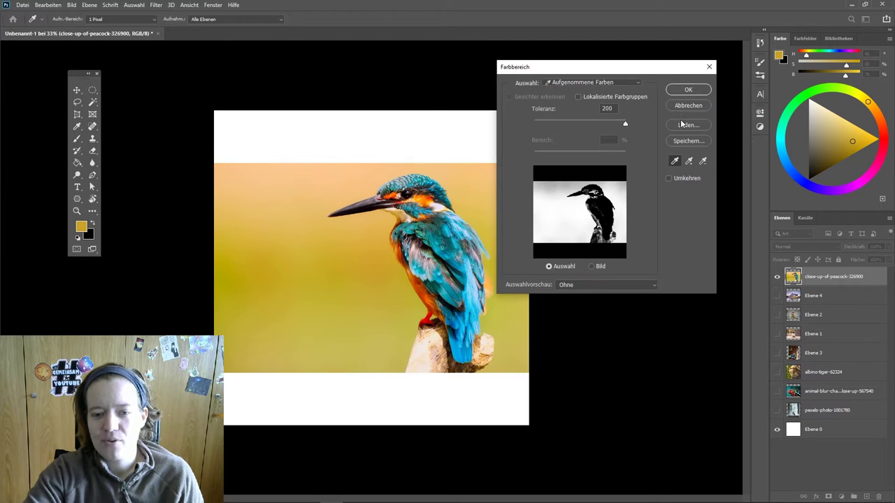
{"action": "mouse_move", "coordinate": [624, 122]}
{"action": "left_mouse_down"}
{"action": "mouse_move", "coordinate": [584, 124]}
{"action": "mouse_move", "coordinate": [593, 123]}
{"action": "left_mouse_up"}
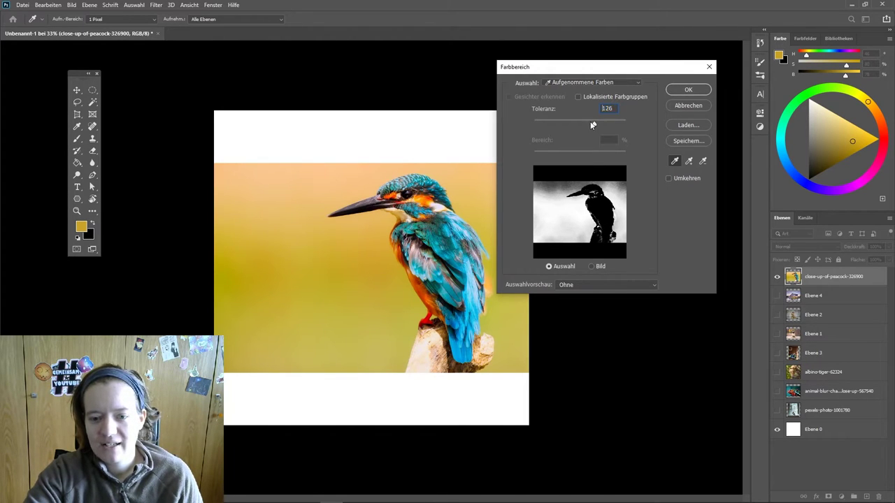
{"action": "mouse_move", "coordinate": [592, 125]}
{"action": "left_mouse_down"}
{"action": "mouse_move", "coordinate": [566, 124]}
{"action": "mouse_move", "coordinate": [600, 128]}
{"action": "left_mouse_up"}
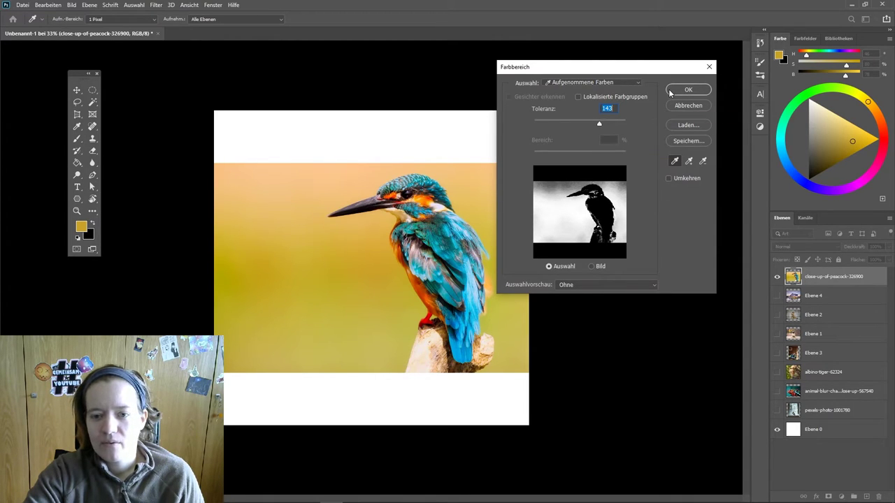
{"action": "left_click_drag", "start_coordinate": [604, 125], "coordinate": [613, 125]}
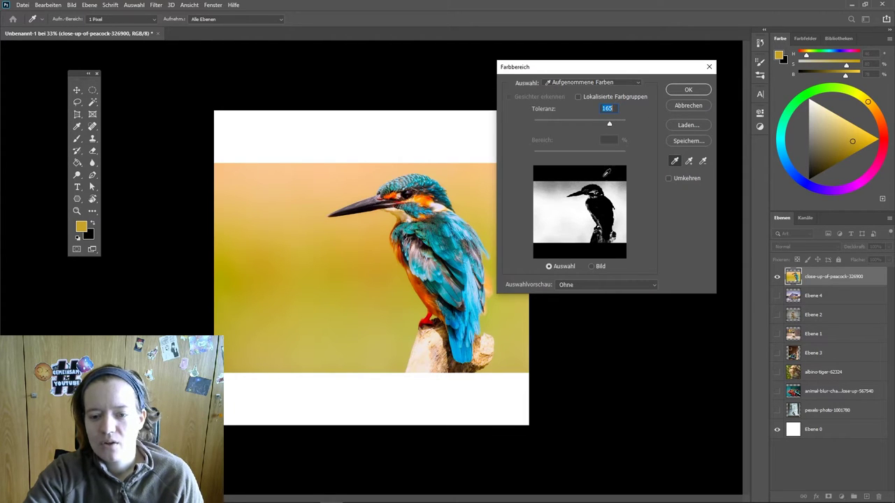
{"action": "left_click", "coordinate": [669, 92]}
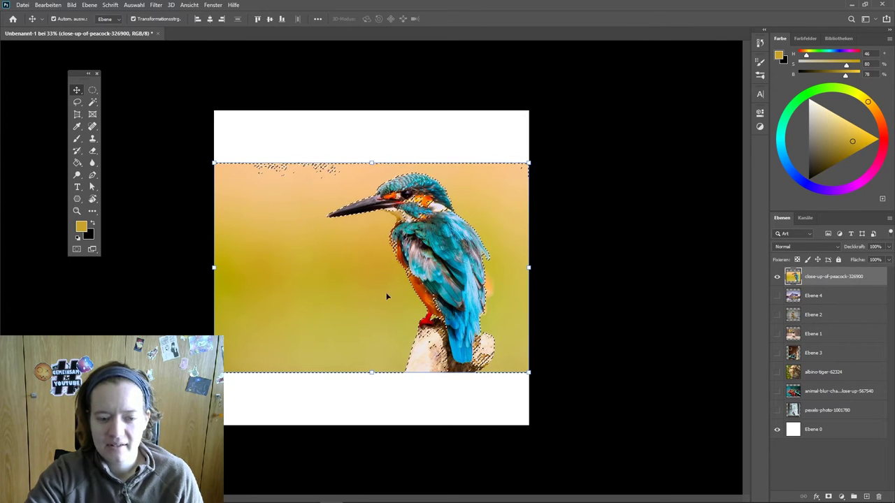
Clear the colour range selection on the kingfisher photo.
{"action": "scroll", "coordinate": [379, 225], "scroll_direction": "up", "scroll_amount": 5}
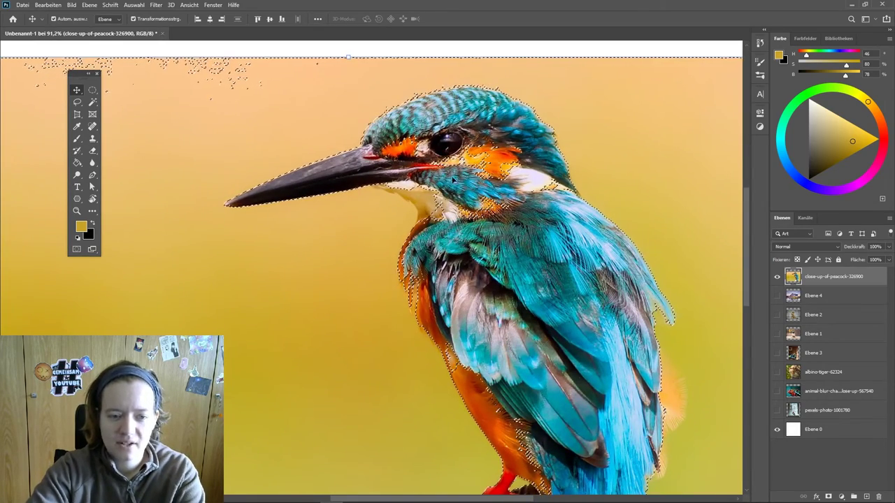
{"action": "scroll", "coordinate": [458, 189], "scroll_direction": "down", "scroll_amount": 1}
{"action": "scroll", "coordinate": [463, 201], "scroll_direction": "down", "scroll_amount": 2}
{"action": "scroll", "coordinate": [463, 201], "scroll_direction": "down", "scroll_amount": 2}
{"action": "key", "text": "ctrl+d"}
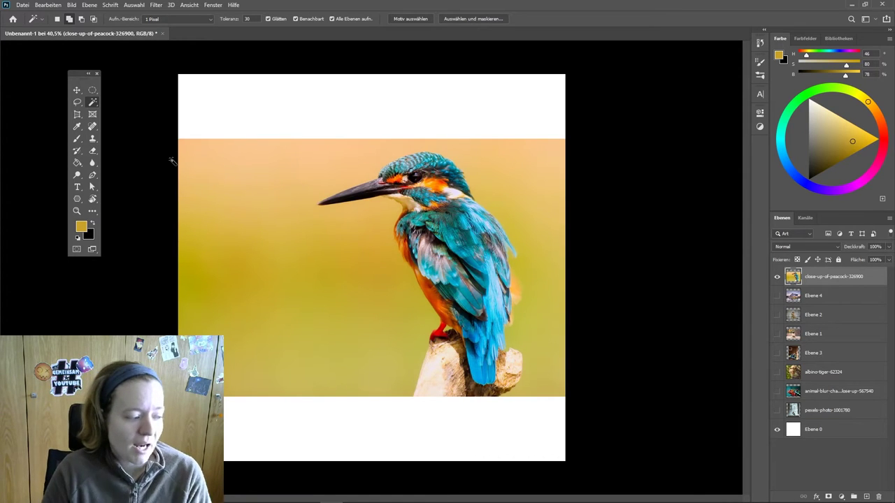
Magic Wand-select the orange background around the bird, including the patch near its head.
{"action": "left_click", "coordinate": [201, 154]}
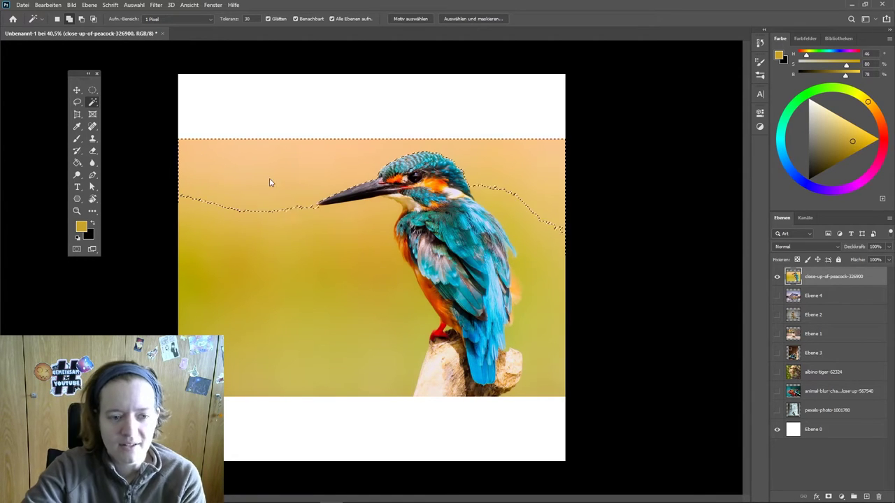
{"action": "left_click", "coordinate": [270, 184], "text": "shift"}
{"action": "left_click", "coordinate": [299, 234], "text": "shift"}
{"action": "left_click", "coordinate": [343, 296], "text": "shift"}
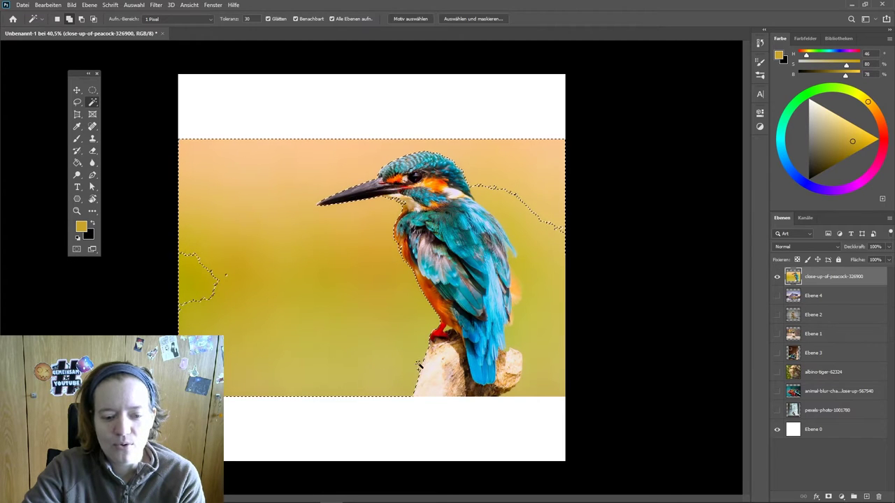
{"action": "left_click", "coordinate": [525, 382], "text": "shift"}
{"action": "left_click", "coordinate": [518, 278], "text": "shift"}
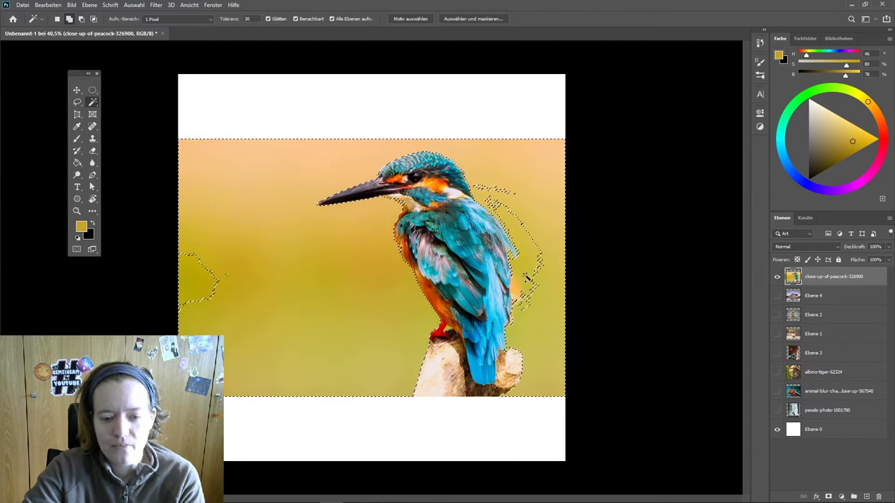
{"action": "left_click", "coordinate": [489, 184], "text": "shift"}
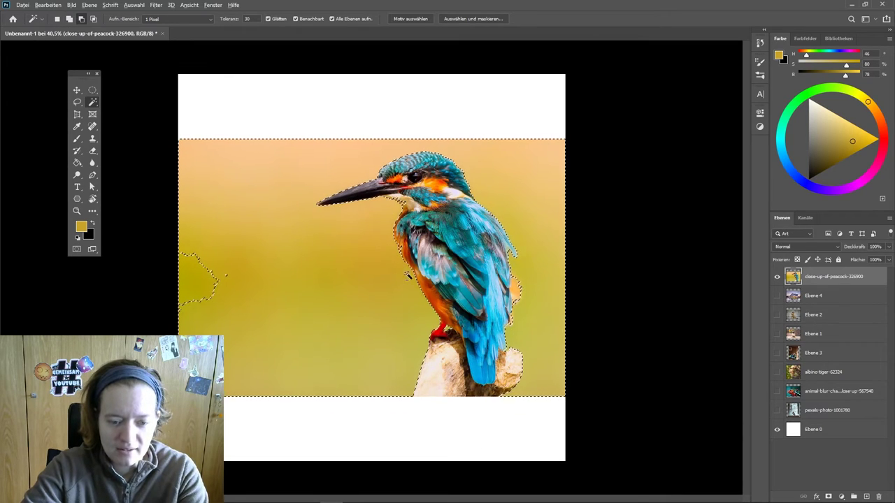
{"action": "scroll", "coordinate": [402, 239], "scroll_direction": "up", "scroll_amount": 3}
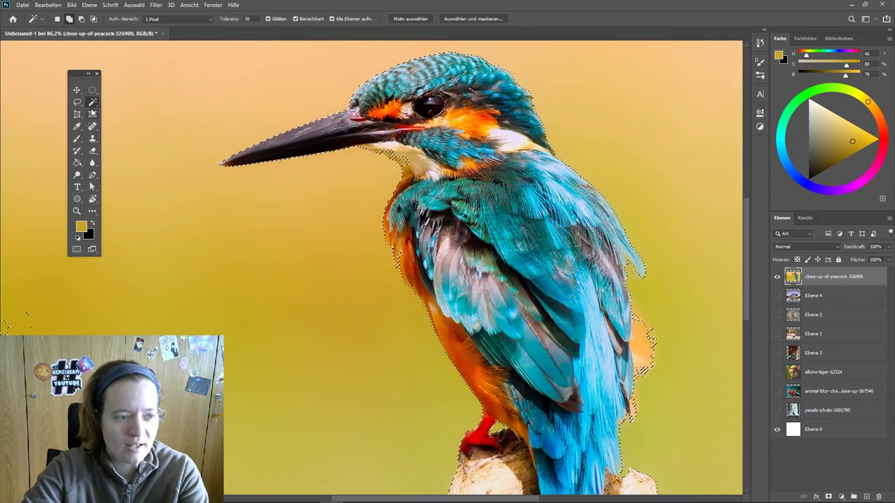
{"action": "key", "text": "l"}
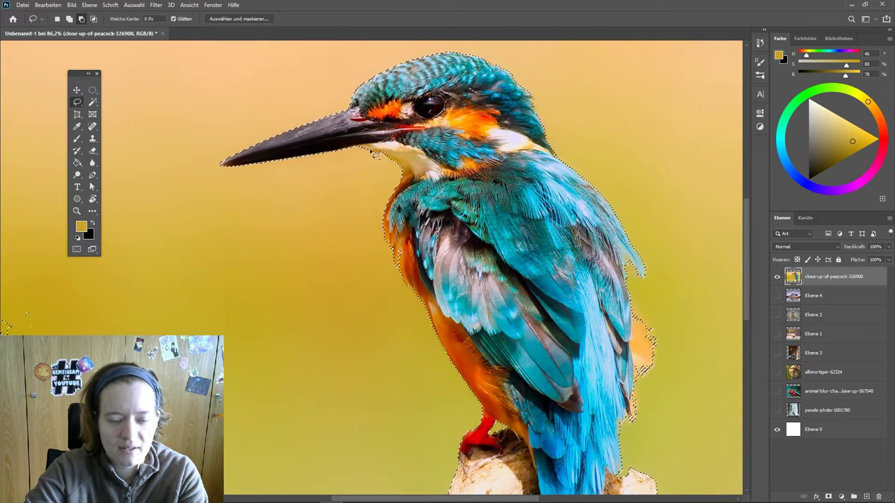
With the Lasso in Add to Selection mode, add the left strip and top white band.
{"action": "scroll", "coordinate": [386, 393], "scroll_direction": "down", "scroll_amount": 5}
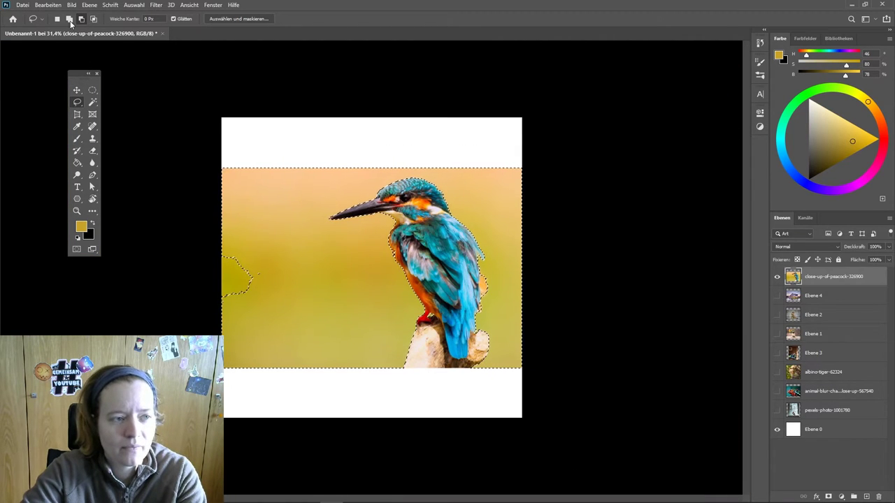
{"action": "left_click", "coordinate": [68, 19]}
{"action": "left_click_drag", "start_coordinate": [210, 105], "coordinate": [276, 433]}
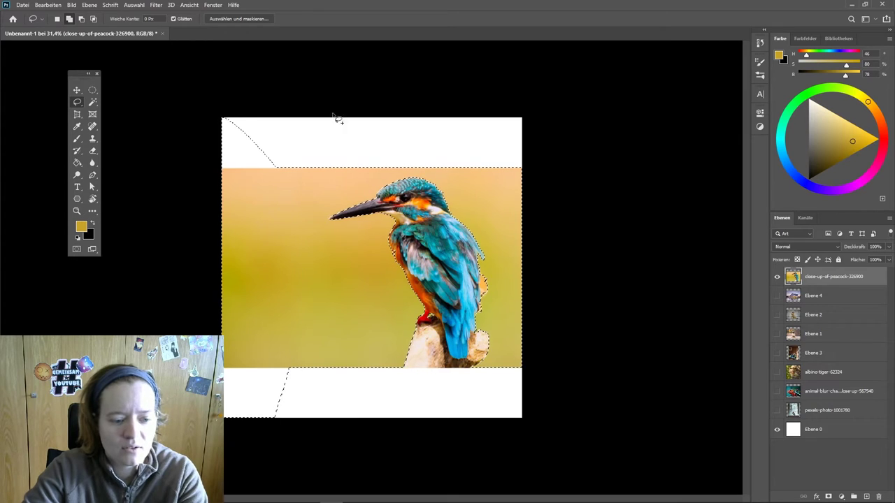
{"action": "left_click_drag", "start_coordinate": [217, 94], "coordinate": [530, 101]}
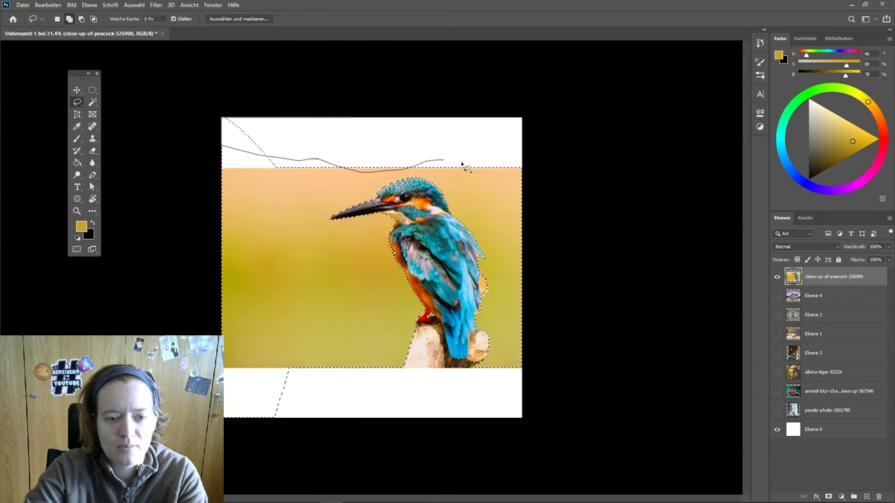
{"action": "mouse_move", "coordinate": [322, 138]}
{"action": "left_mouse_down"}
{"action": "mouse_move", "coordinate": [440, 153]}
{"action": "mouse_move", "coordinate": [531, 179]}
{"action": "left_mouse_up"}
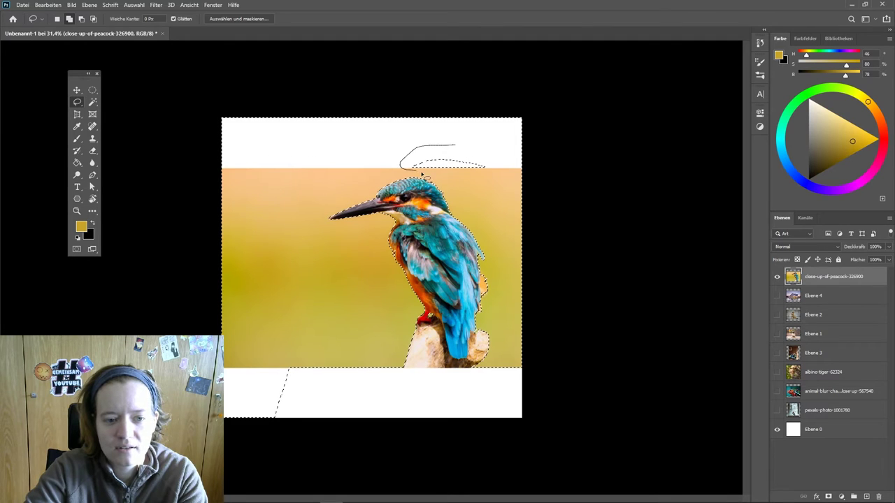
Add the white bands beside the stump, test-delete the background, then undo it.
{"action": "left_click_drag", "start_coordinate": [410, 366], "coordinate": [425, 365]}
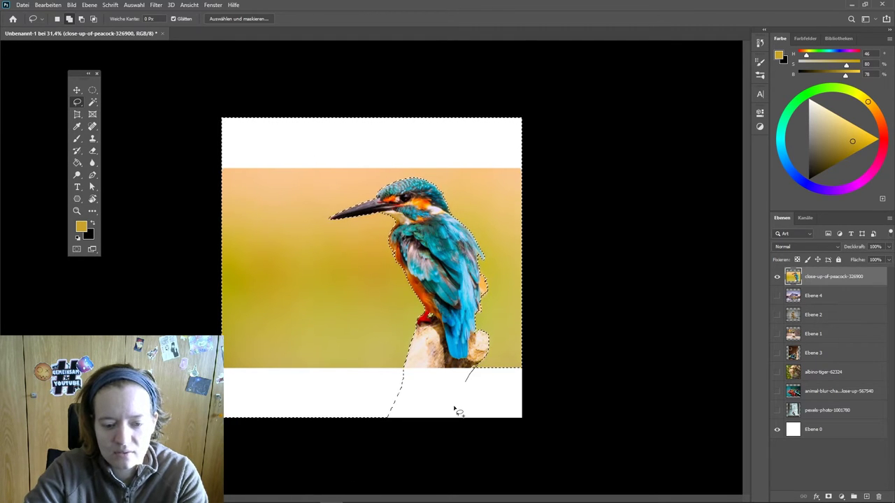
{"action": "left_click_drag", "start_coordinate": [454, 410], "coordinate": [553, 361]}
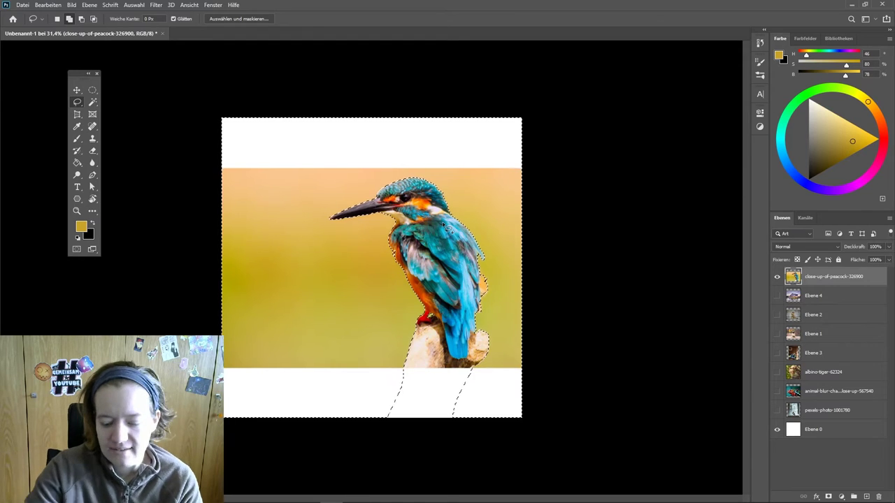
{"action": "key", "text": "Delete"}
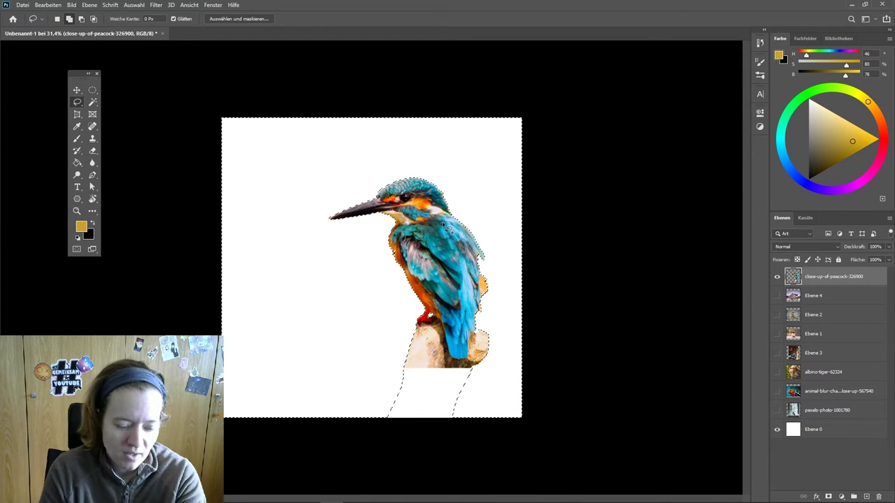
{"action": "key", "text": "ctrl+z"}
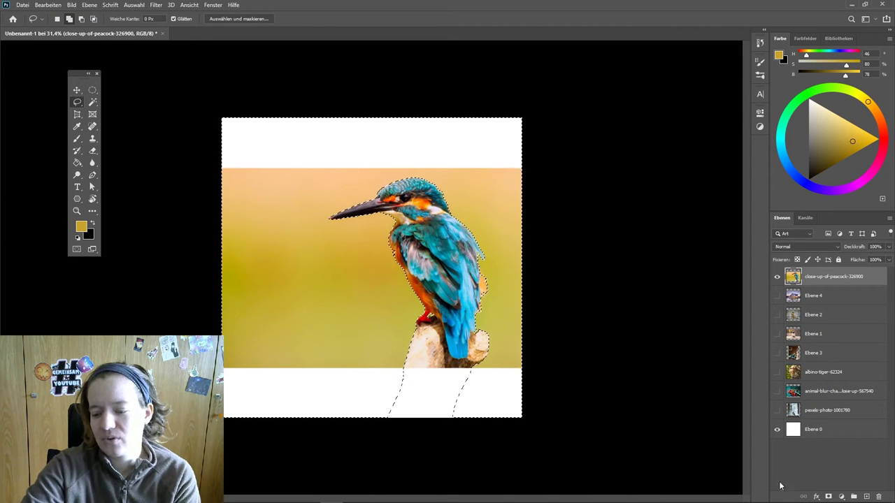
Add an inverted layer mask hiding the background, then target the layer's image thumbnail.
{"action": "left_click", "coordinate": [828, 496]}
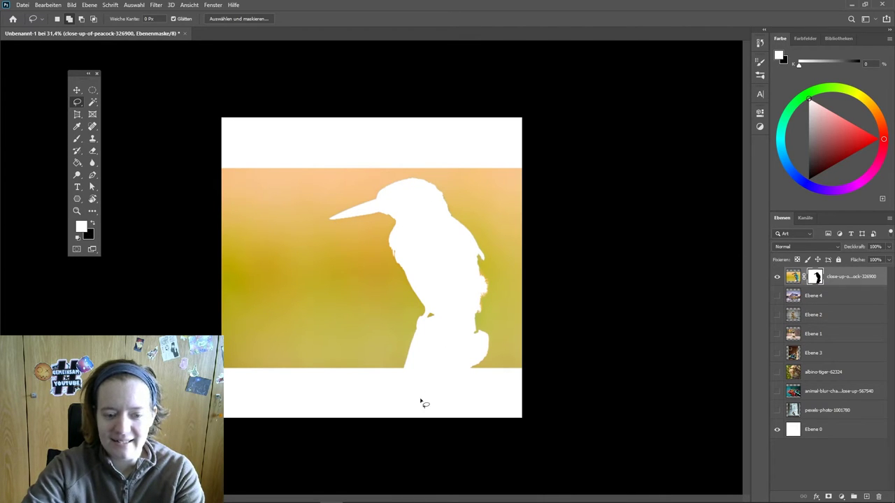
{"action": "left_click", "coordinate": [816, 281], "text": "alt"}
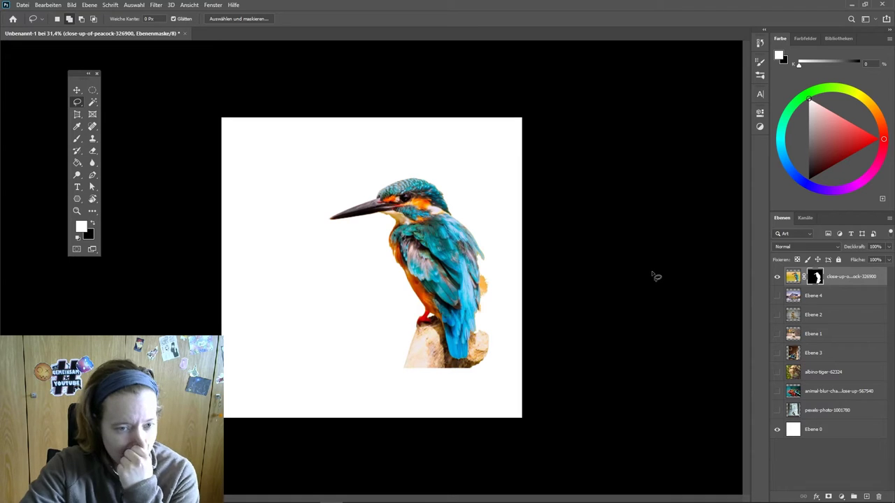
{"action": "left_click", "coordinate": [77, 89]}
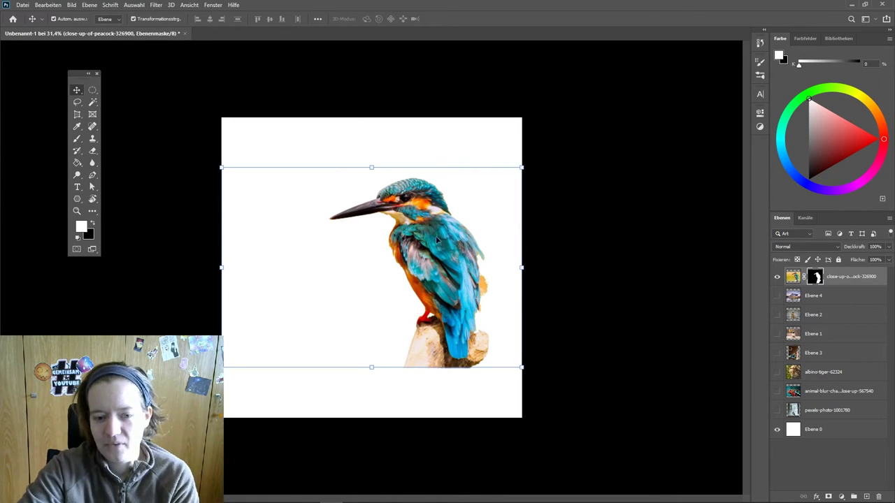
{"action": "left_click", "coordinate": [793, 277]}
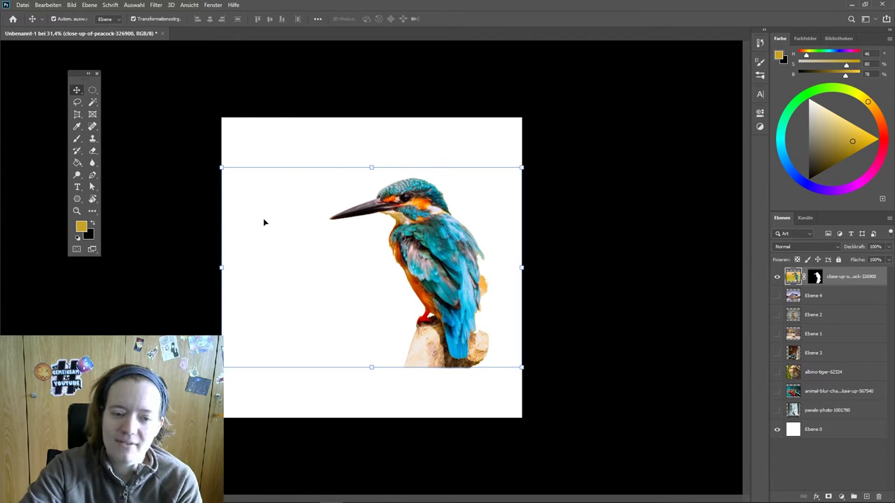
Test a gold brush stroke on the kingfisher's chest, undo it, and target the mask.
{"action": "left_click", "coordinate": [76, 139]}
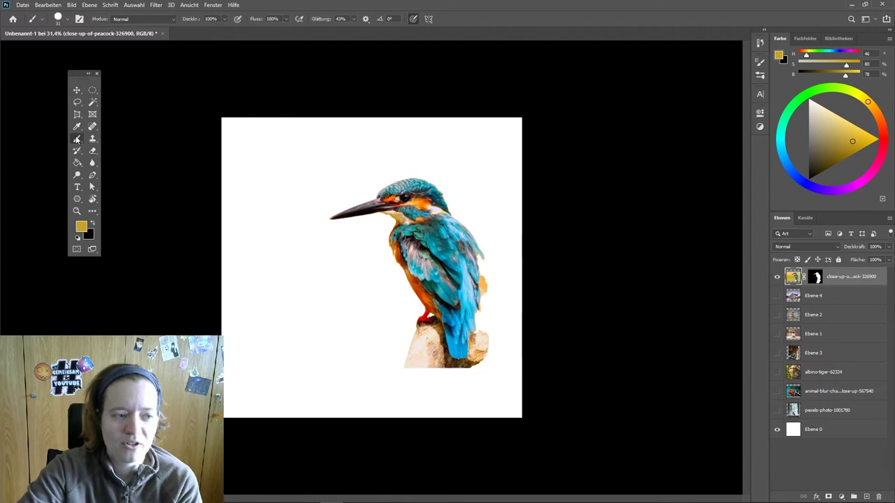
{"action": "left_click_drag", "start_coordinate": [401, 257], "coordinate": [420, 248]}
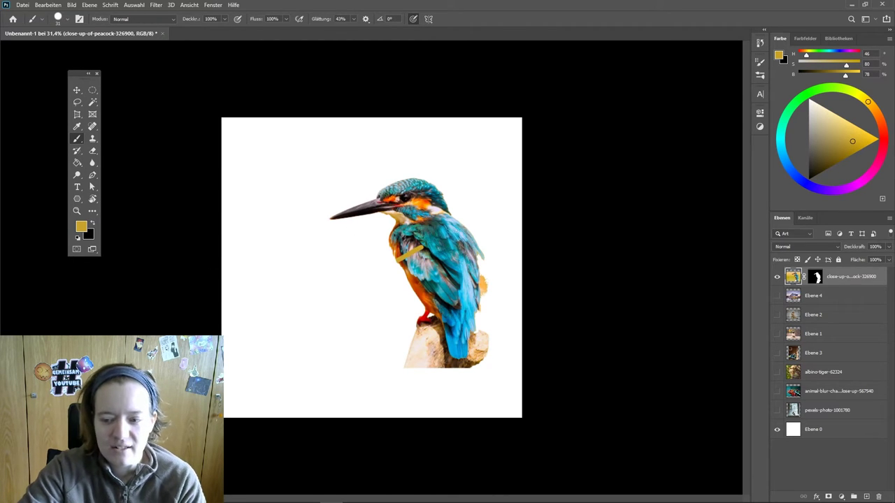
{"action": "key", "text": "ctrl+z"}
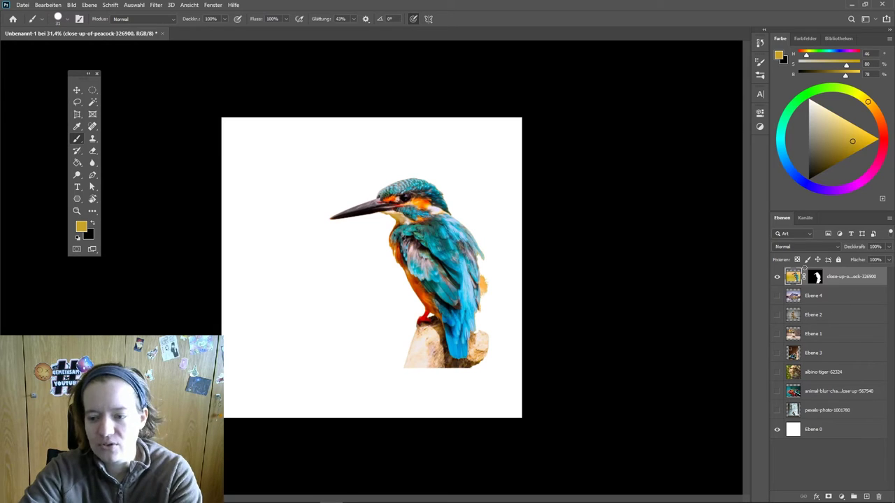
{"action": "left_click", "coordinate": [816, 278]}
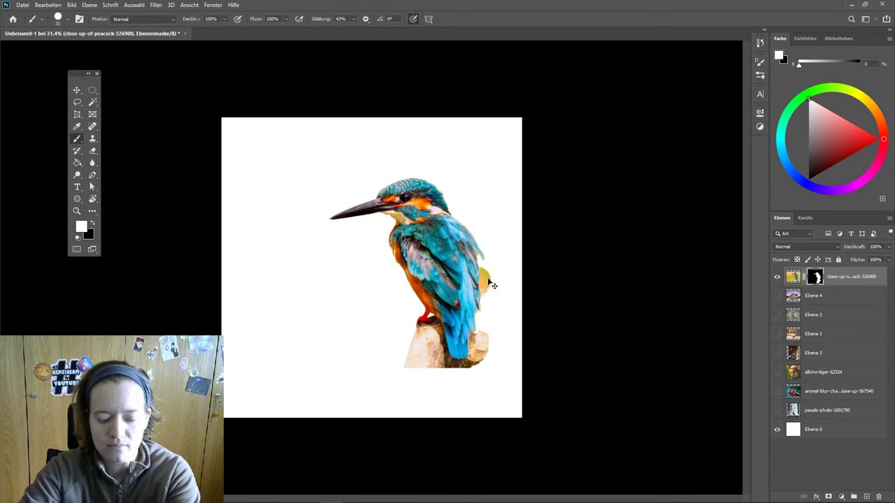
Undo the mask touch-up at the bird's back, swap colours, and retarget the layer image.
{"action": "key", "text": "ctrl+z"}
{"action": "key", "text": "x"}
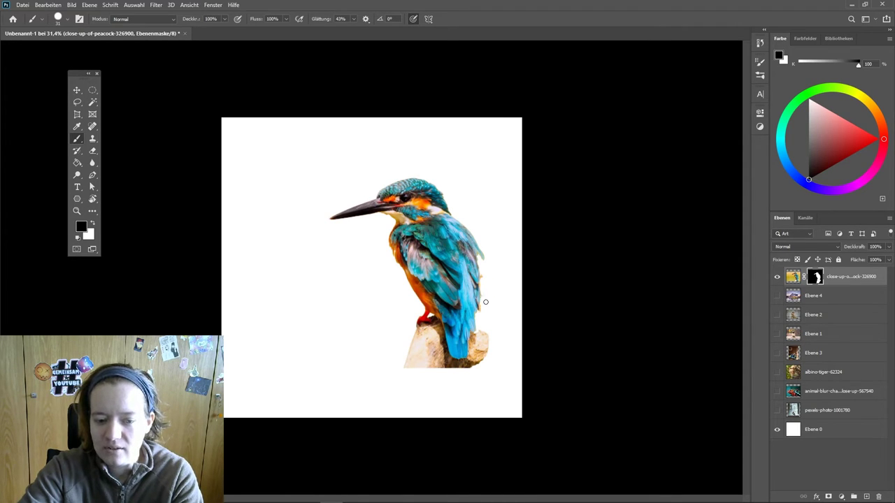
{"action": "key", "text": "ctrl+z"}
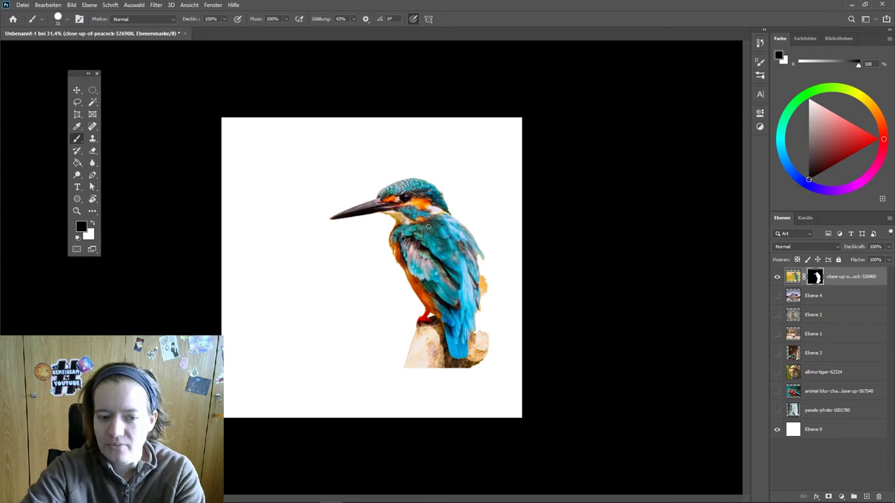
{"action": "left_click", "coordinate": [793, 276]}
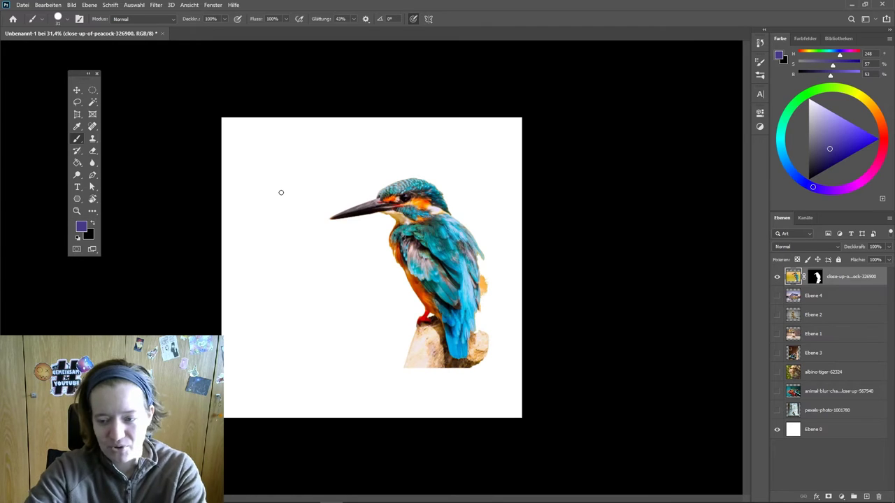
Add a new layer clipped to the kingfisher and pick magenta as the painting colour.
{"action": "left_click", "coordinate": [866, 497]}
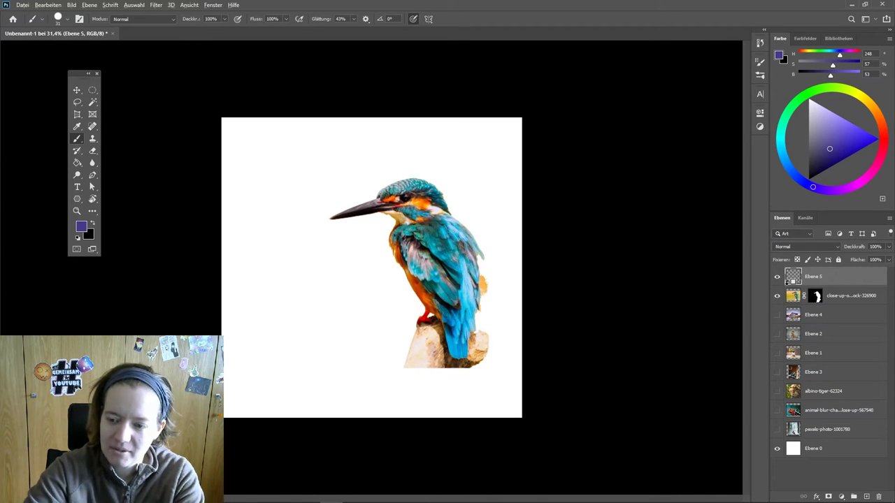
{"action": "key", "text": "ctrl+alt+g"}
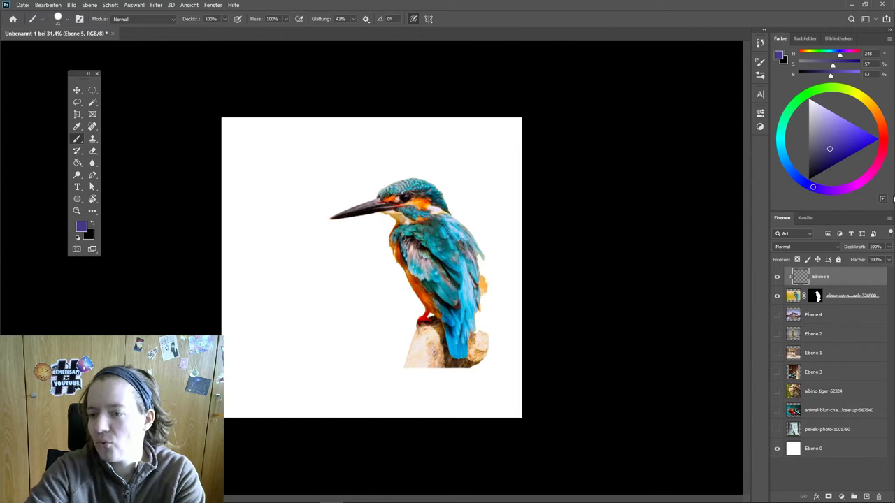
{"action": "left_click_drag", "start_coordinate": [858, 171], "coordinate": [861, 182]}
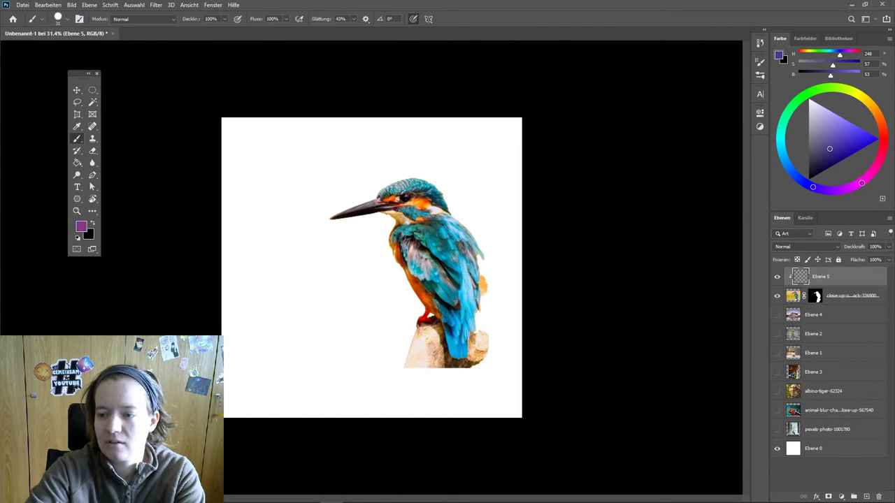
{"action": "left_click", "coordinate": [860, 143]}
Choose the Soft Round brush preset at 114 px.
{"action": "right_click", "coordinate": [415, 136]}
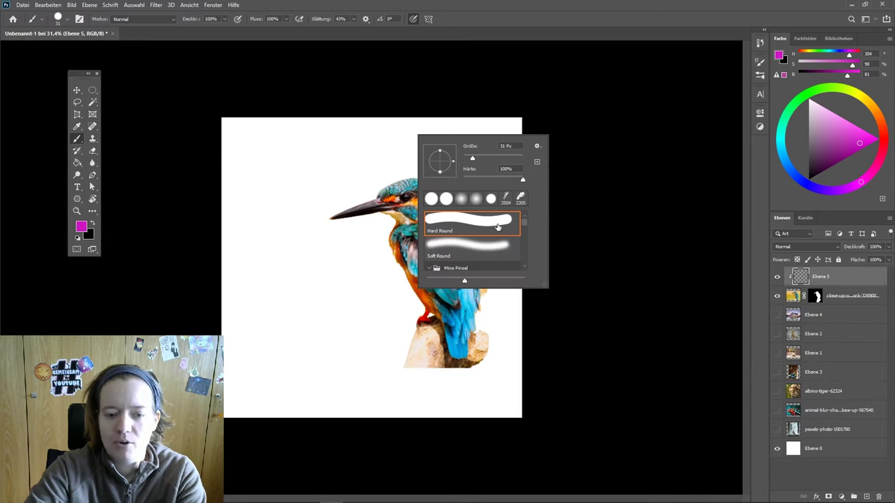
{"action": "left_click", "coordinate": [495, 246]}
{"action": "left_click_drag", "start_coordinate": [498, 161], "coordinate": [496, 160]}
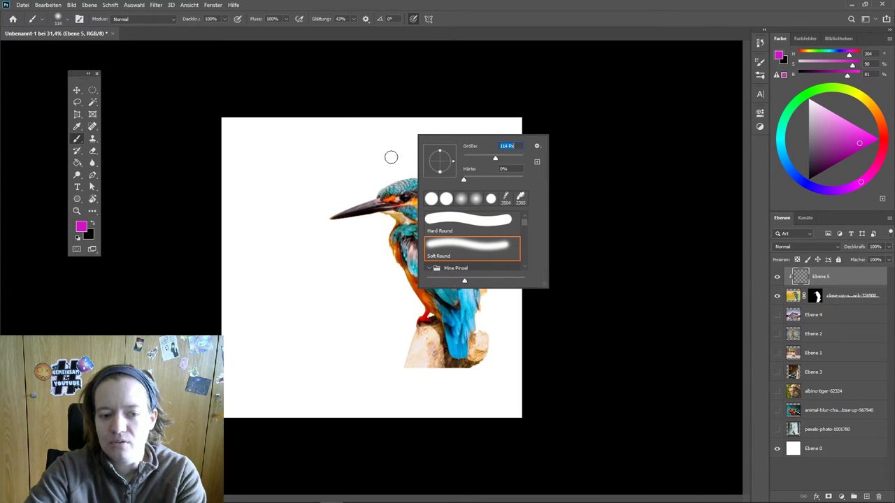
{"action": "key", "text": "Return"}
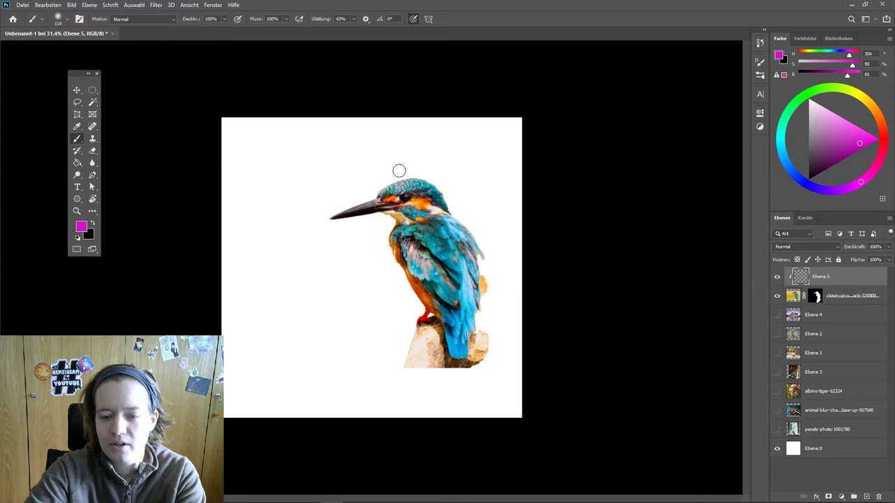
Paint magenta over the kingfisher's head, back and beak, then undo the strokes.
{"action": "left_click_drag", "start_coordinate": [403, 180], "coordinate": [478, 245]}
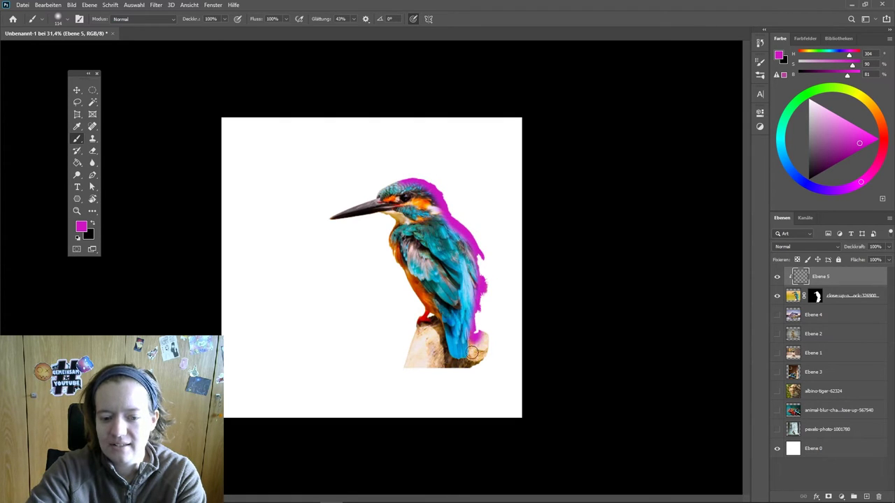
{"action": "left_click_drag", "start_coordinate": [479, 244], "coordinate": [480, 348]}
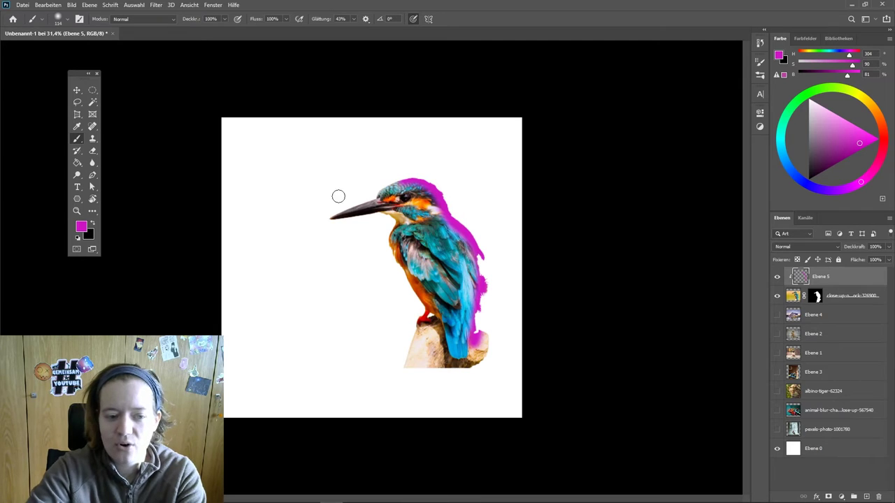
{"action": "mouse_move", "coordinate": [327, 224]}
{"action": "left_mouse_down"}
{"action": "mouse_move", "coordinate": [365, 203]}
{"action": "mouse_move", "coordinate": [334, 352]}
{"action": "mouse_move", "coordinate": [517, 389]}
{"action": "left_mouse_up"}
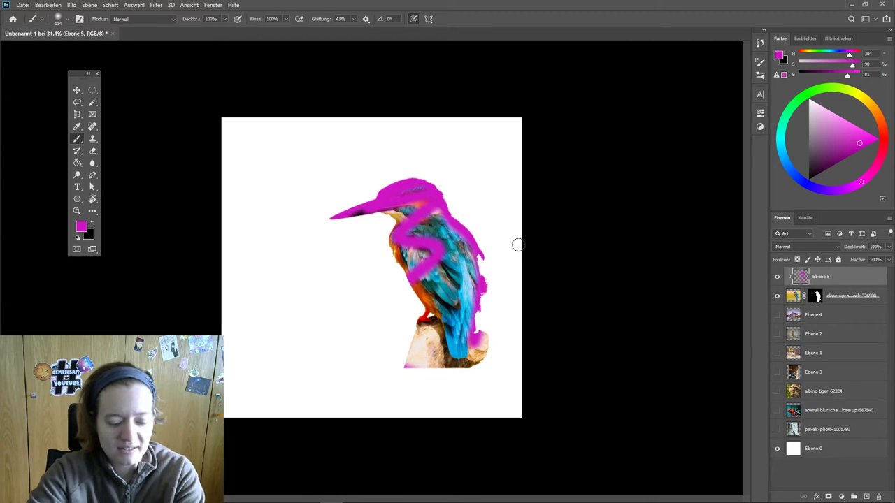
{"action": "key", "text": "ctrl+z"}
{"action": "key", "text": "ctrl+z"}
{"action": "key", "text": "ctrl+z"}
{"action": "key", "text": "ctrl+z"}
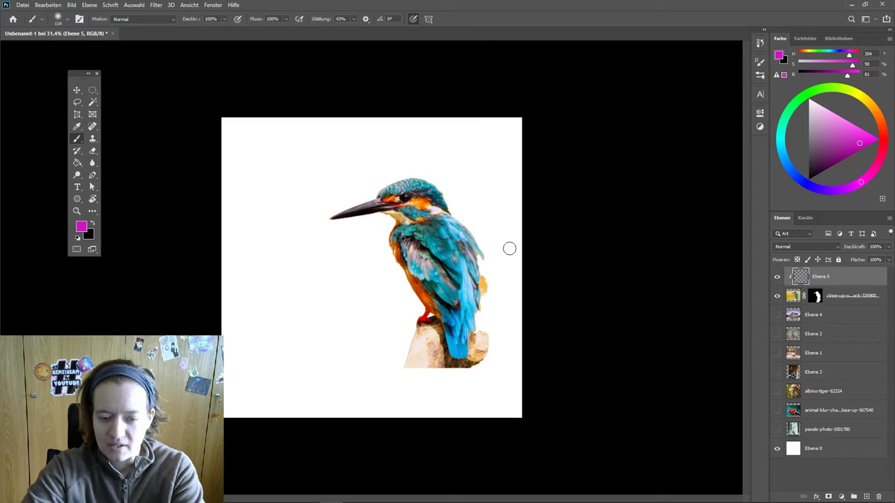
Select the layer mask, then switch to the Perspektivisches Freistellungswerkzeug crop tool.
{"action": "left_click", "coordinate": [816, 297]}
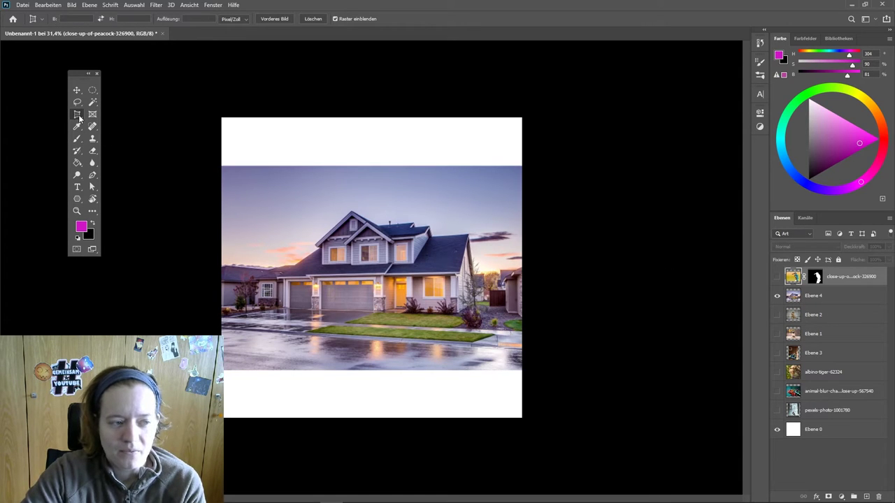
{"action": "left_click", "coordinate": [79, 118]}
{"action": "left_click", "coordinate": [79, 119]}
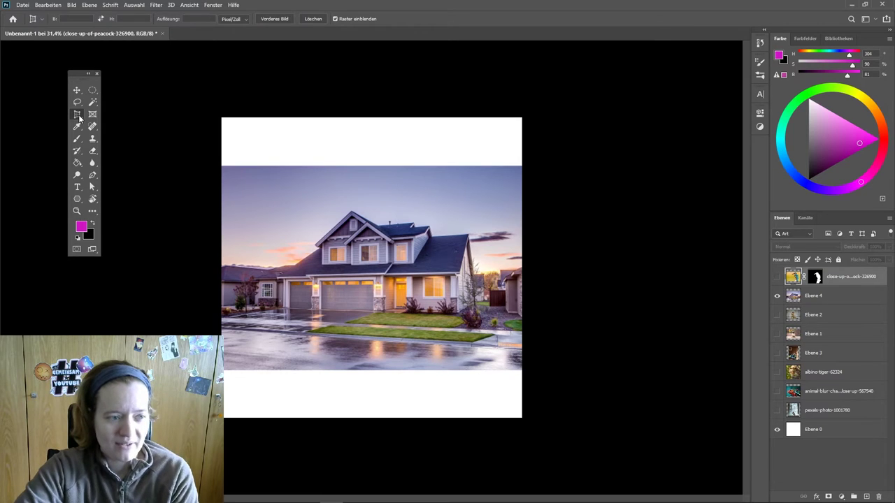
{"action": "right_click", "coordinate": [79, 119]}
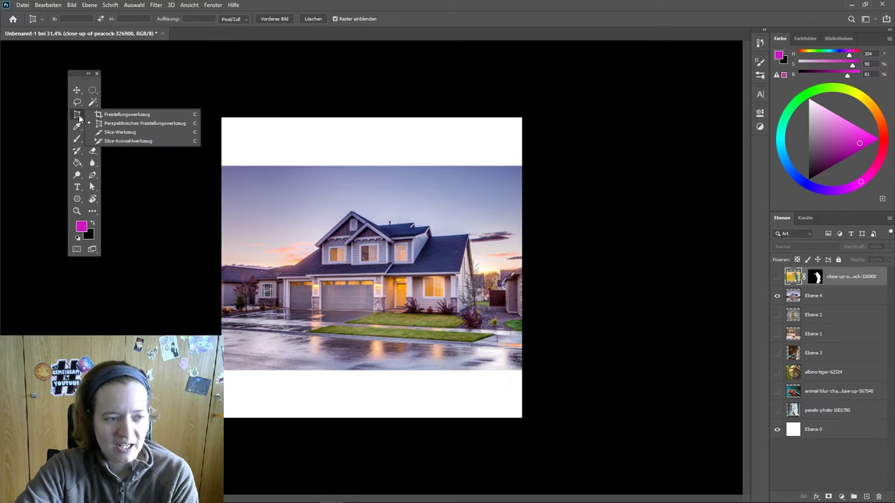
{"action": "left_click", "coordinate": [131, 126]}
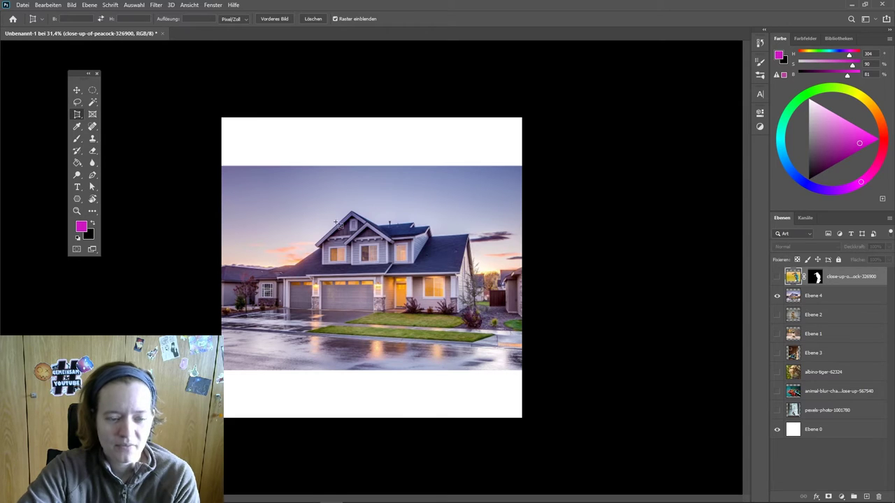
{"action": "left_click", "coordinate": [245, 198]}
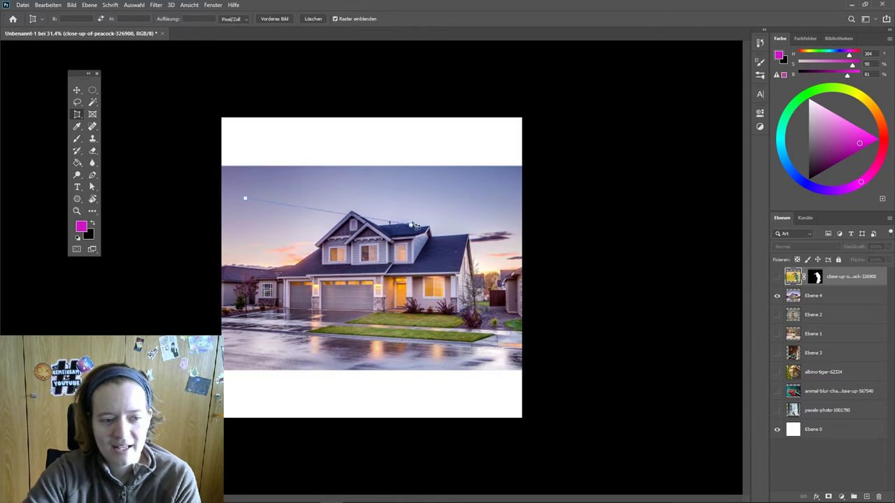
{"action": "left_click", "coordinate": [502, 194]}
{"action": "left_click", "coordinate": [495, 354]}
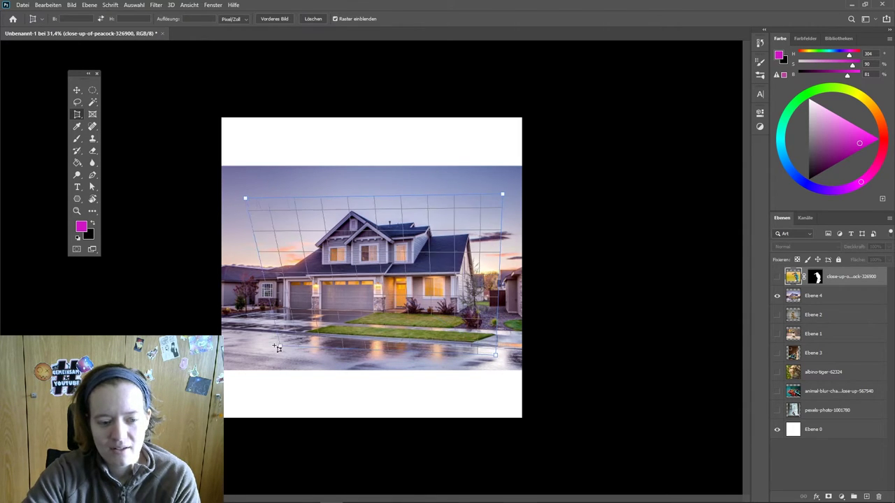
{"action": "left_click", "coordinate": [242, 333]}
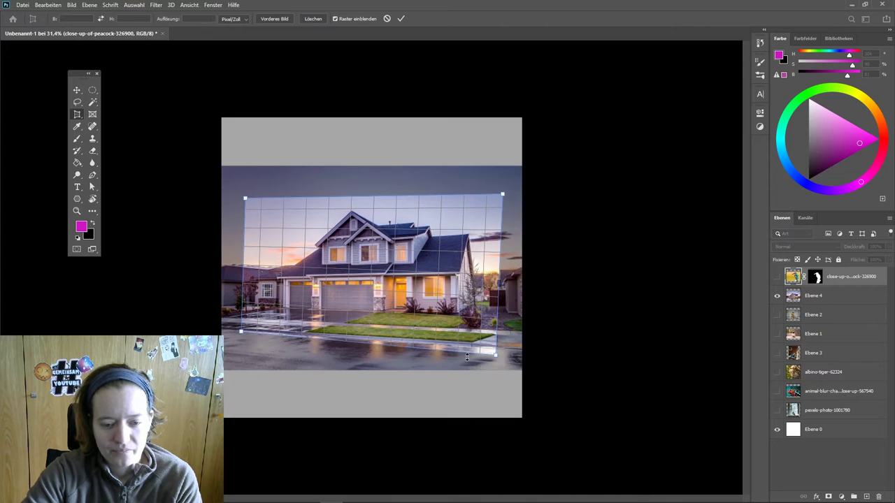
{"action": "left_click_drag", "start_coordinate": [495, 357], "coordinate": [498, 349]}
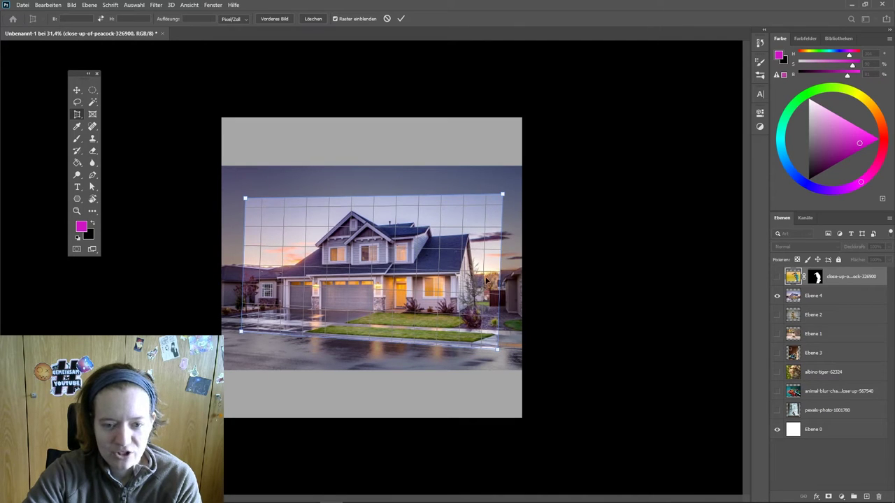
{"action": "left_click_drag", "start_coordinate": [501, 194], "coordinate": [492, 197]}
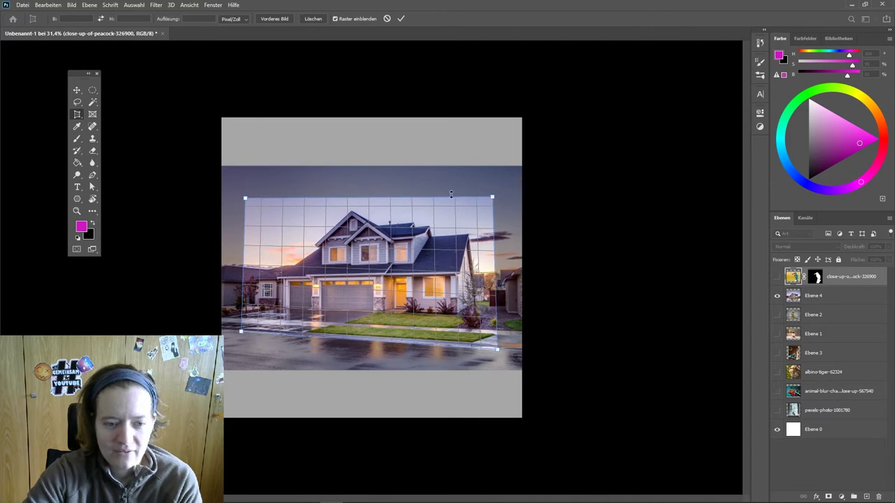
{"action": "left_click_drag", "start_coordinate": [235, 199], "coordinate": [234, 215]}
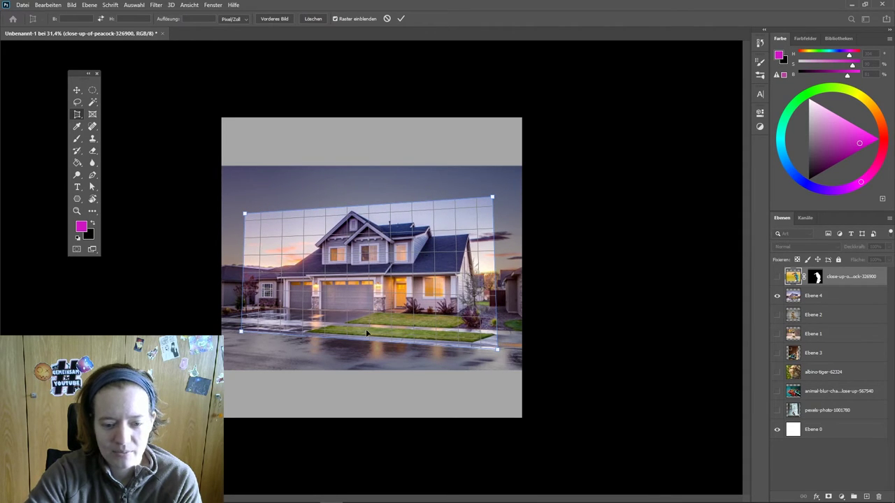
{"action": "left_click_drag", "start_coordinate": [491, 198], "coordinate": [489, 203]}
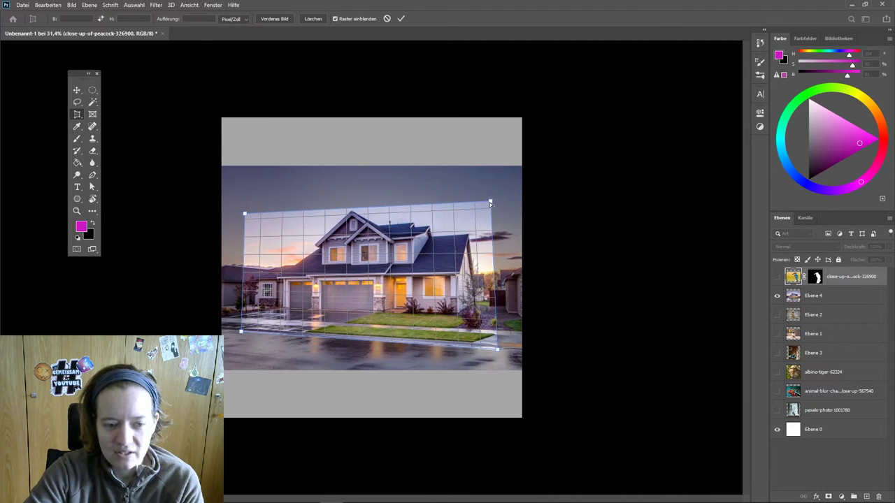
{"action": "left_click_drag", "start_coordinate": [245, 218], "coordinate": [248, 222]}
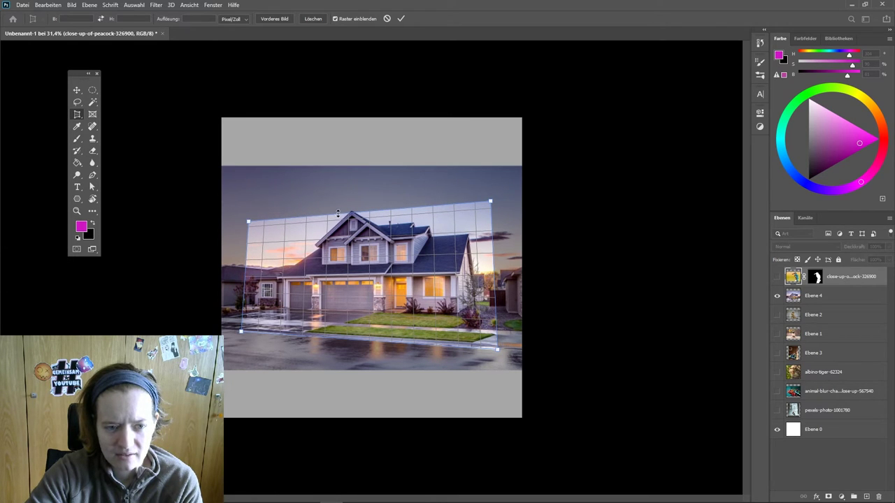
{"action": "left_click_drag", "start_coordinate": [338, 214], "coordinate": [338, 207]}
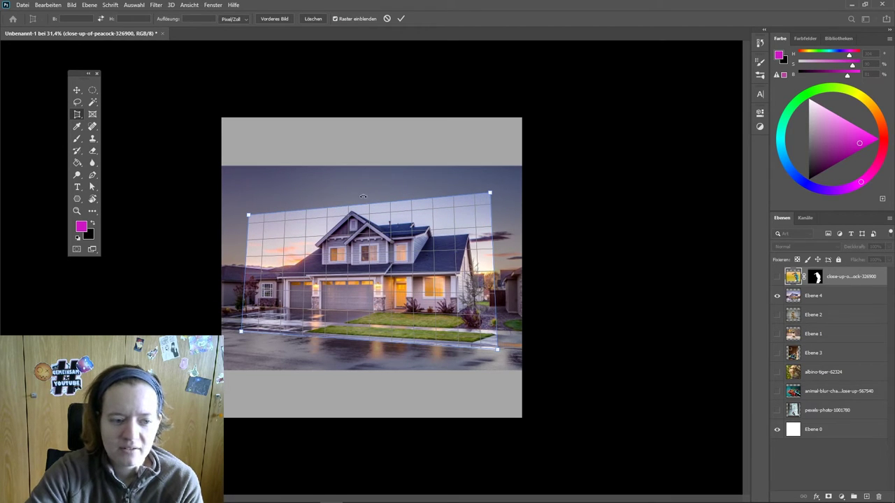
{"action": "left_click_drag", "start_coordinate": [248, 217], "coordinate": [246, 217]}
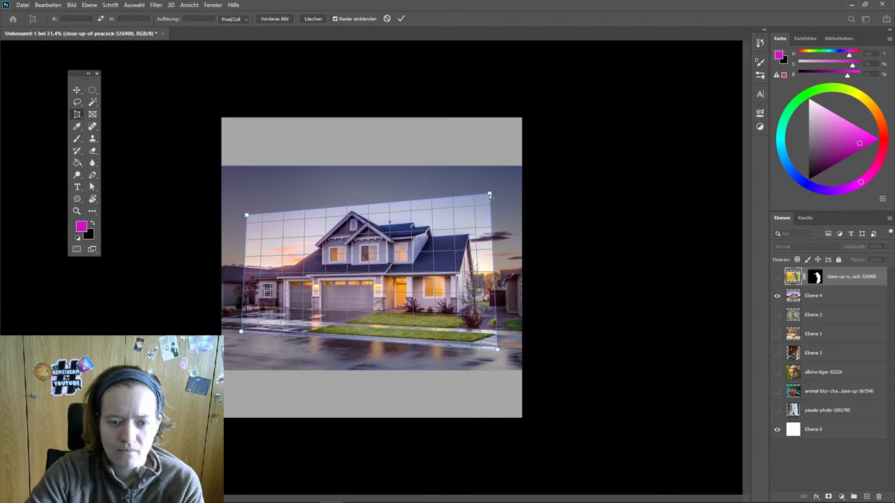
{"action": "left_click_drag", "start_coordinate": [489, 195], "coordinate": [494, 191]}
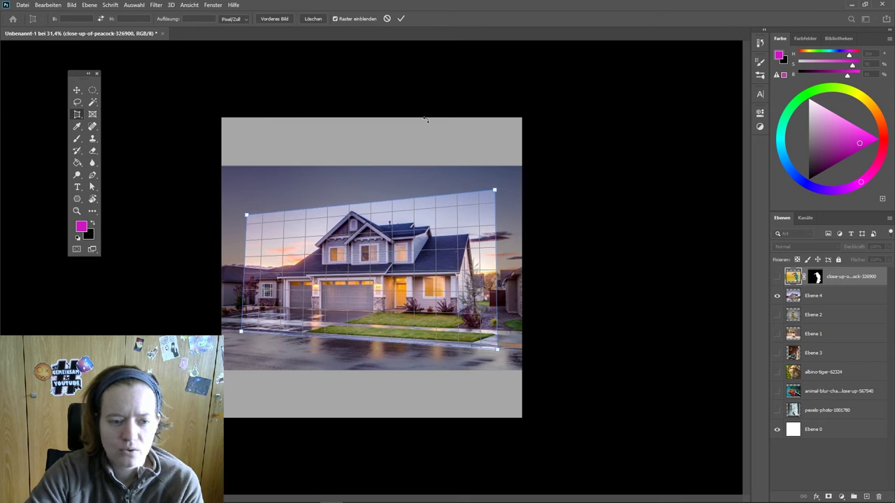
{"action": "left_click", "coordinate": [402, 19]}
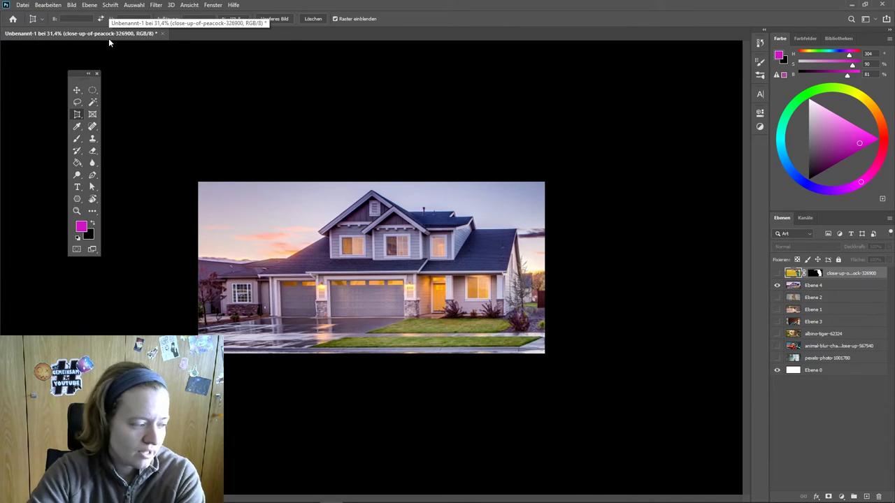
{"action": "key", "text": "ctrl+z"}
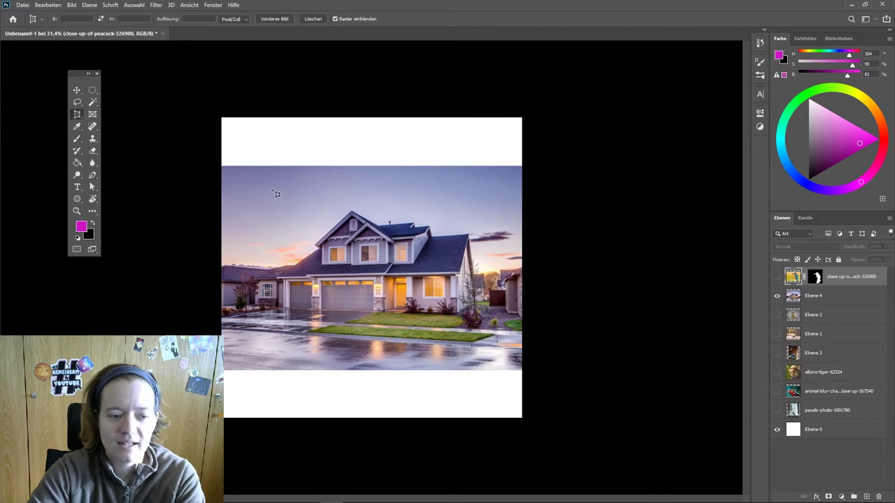
{"action": "left_click_drag", "start_coordinate": [272, 186], "coordinate": [486, 347]}
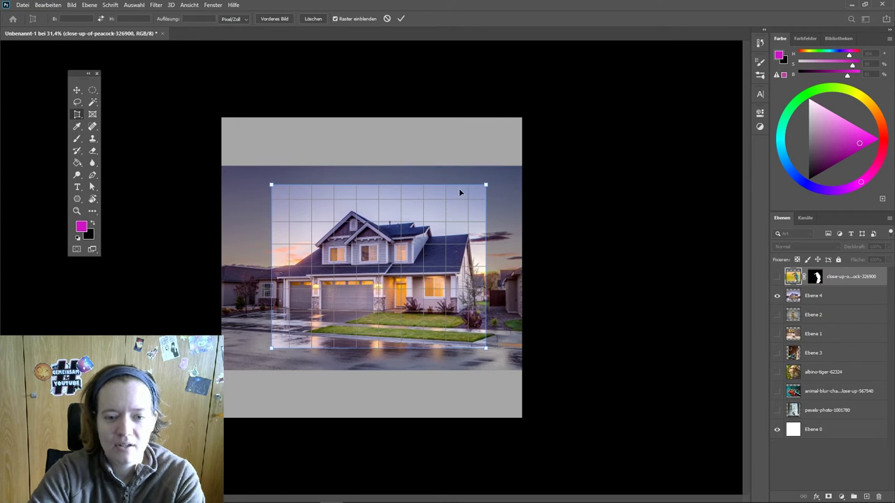
{"action": "left_click_drag", "start_coordinate": [488, 183], "coordinate": [485, 165]}
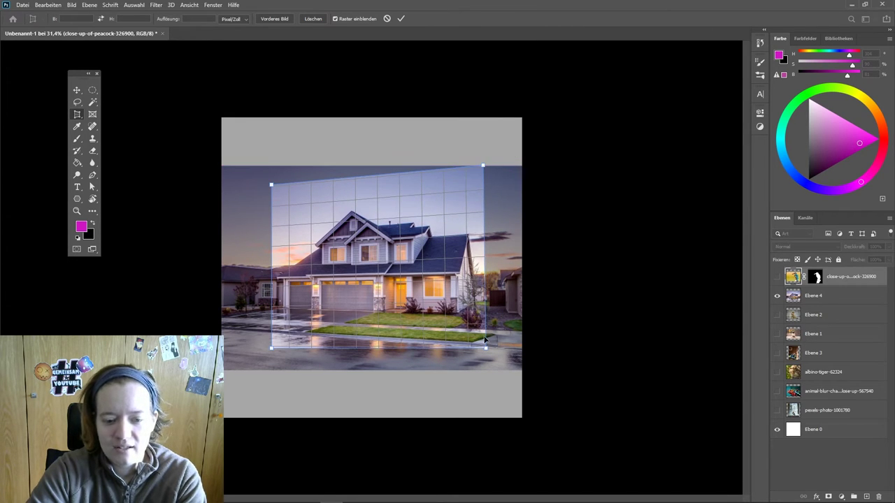
{"action": "left_click_drag", "start_coordinate": [485, 347], "coordinate": [483, 369]}
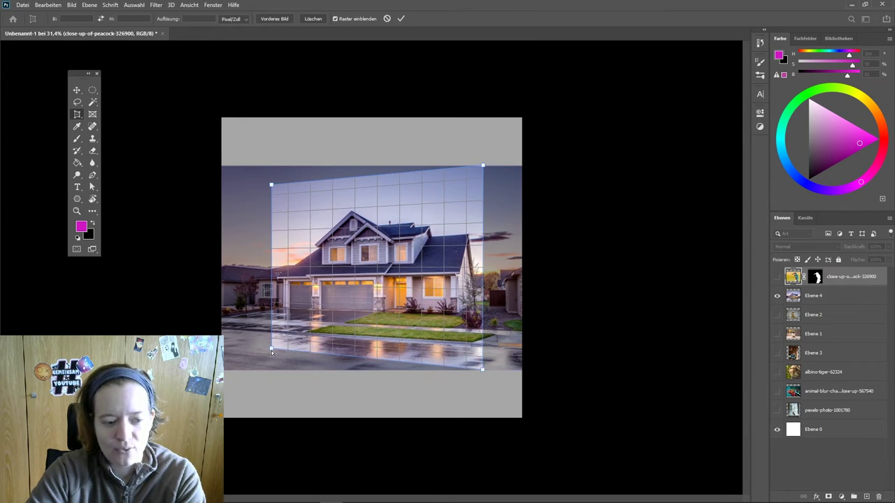
{"action": "left_click_drag", "start_coordinate": [271, 350], "coordinate": [248, 333]}
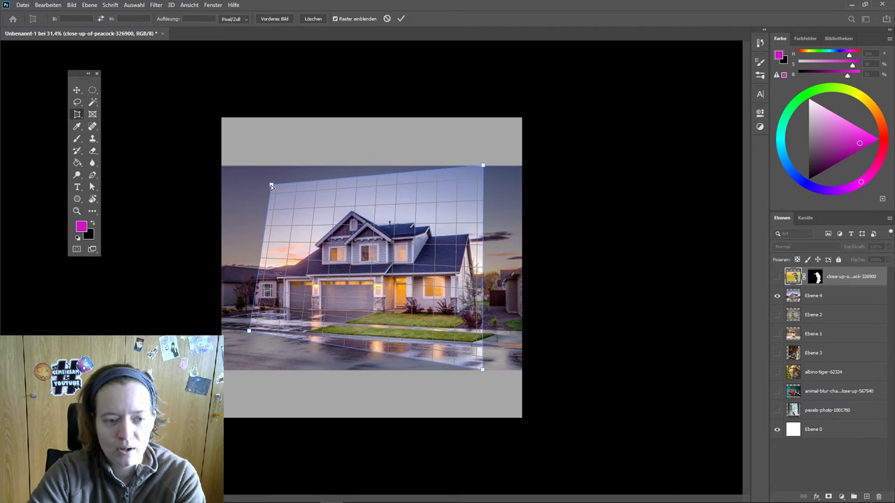
{"action": "left_click_drag", "start_coordinate": [271, 186], "coordinate": [254, 235]}
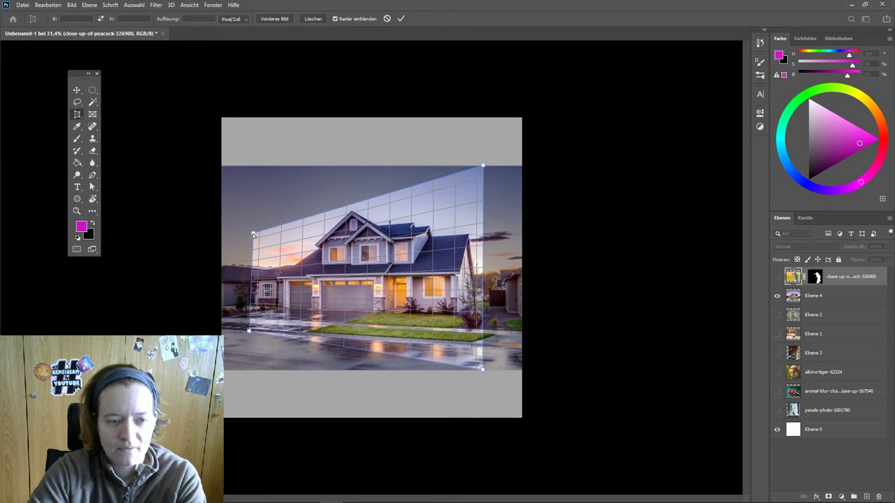
{"action": "left_click", "coordinate": [403, 19]}
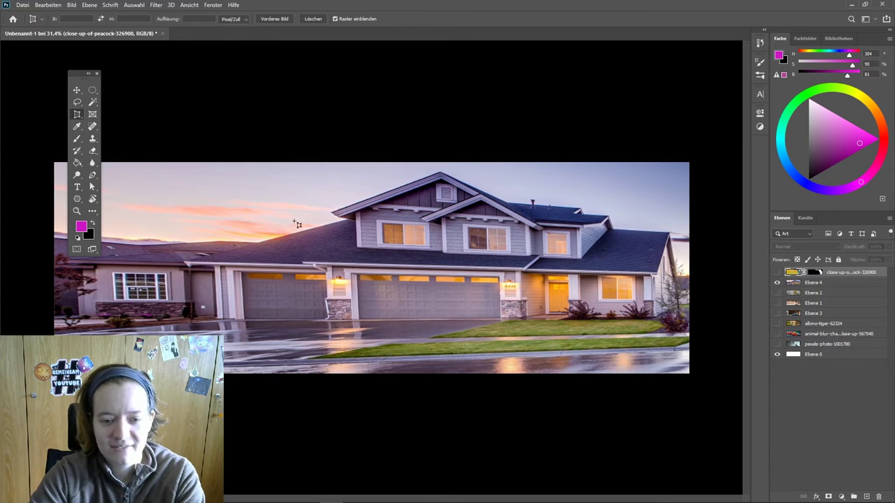
{"action": "key", "text": "ctrl+z"}
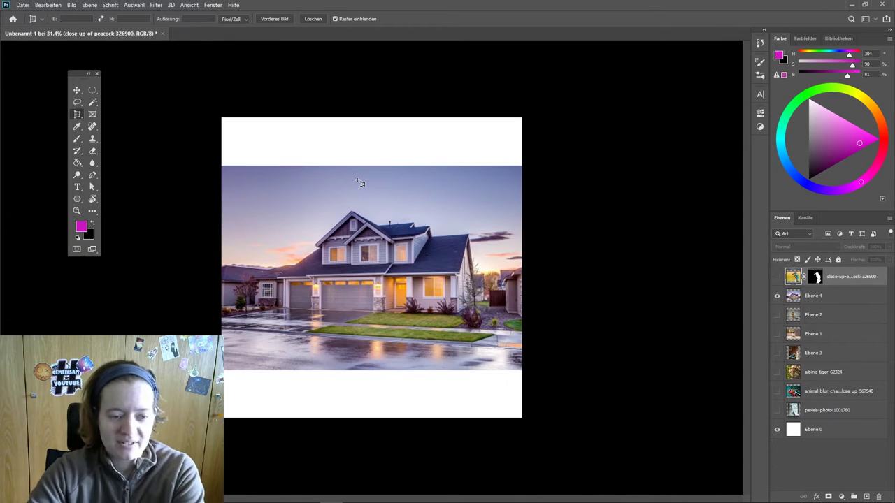
{"action": "right_click", "coordinate": [77, 114]}
{"action": "left_click", "coordinate": [104, 117]}
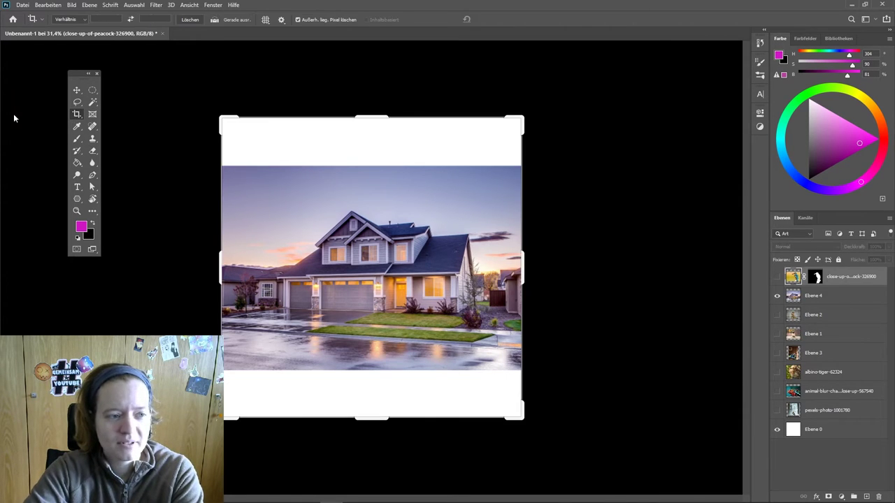
{"action": "right_click", "coordinate": [74, 115]}
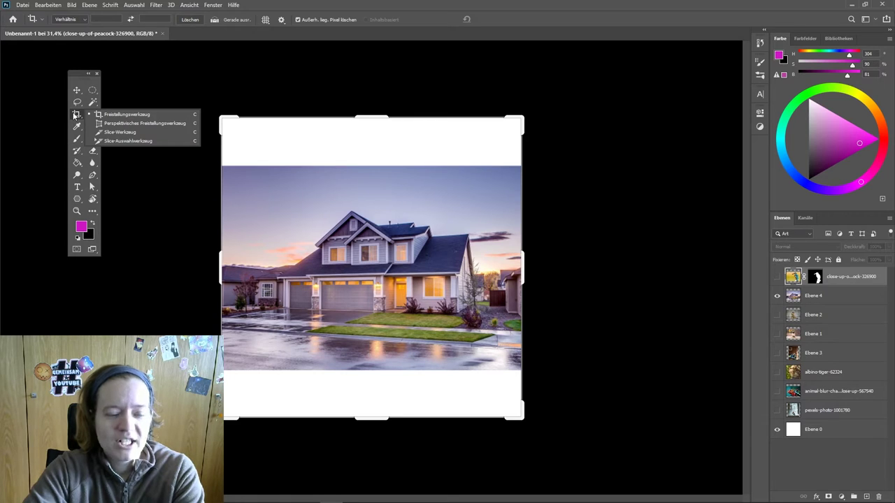
{"action": "left_click", "coordinate": [74, 116]}
{"action": "left_click_drag", "start_coordinate": [365, 117], "coordinate": [365, 145]}
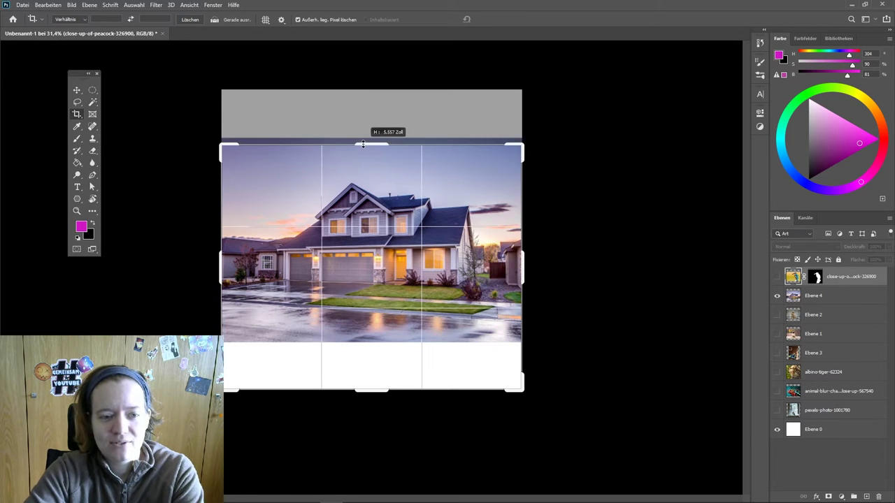
{"action": "left_click_drag", "start_coordinate": [372, 386], "coordinate": [372, 344]}
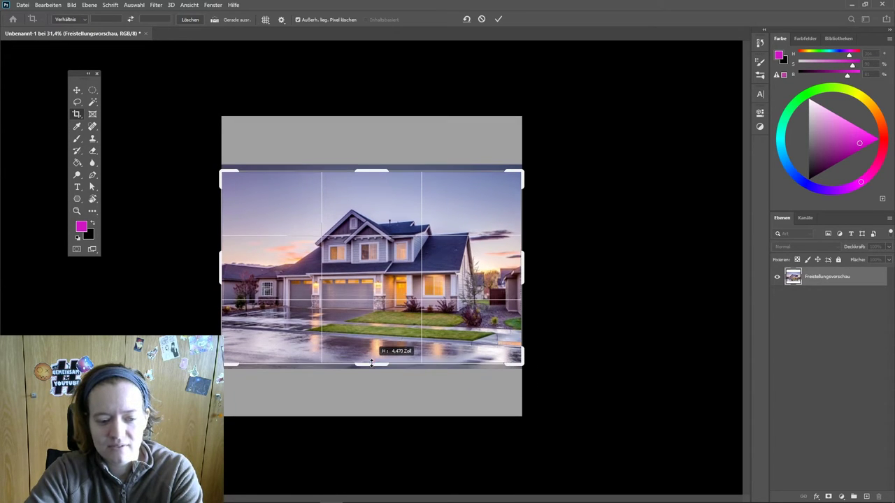
{"action": "left_click", "coordinate": [498, 19]}
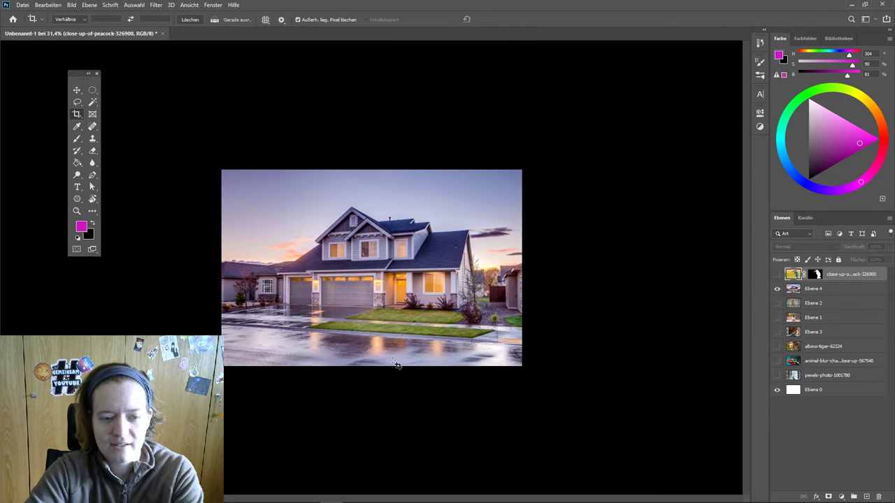
{"action": "key", "text": "ctrl+z"}
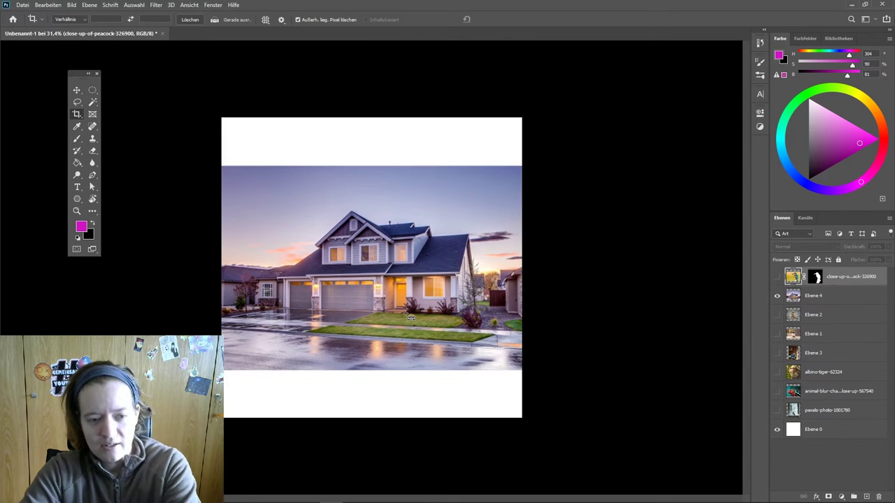
{"action": "left_click", "coordinate": [77, 90]}
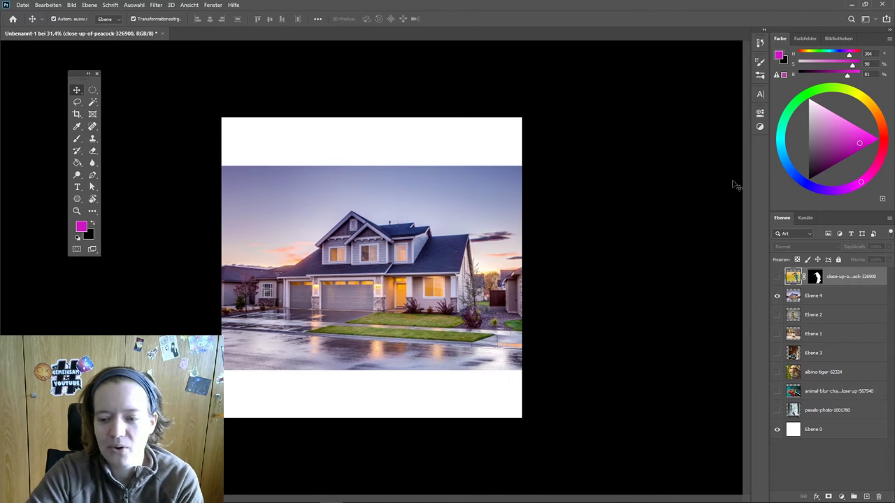
Hide the house photo (Ebene 4) and show and activate the cat photo (Ebene 2).
{"action": "left_click", "coordinate": [776, 296]}
{"action": "left_click", "coordinate": [778, 315]}
{"action": "left_click", "coordinate": [778, 316]}
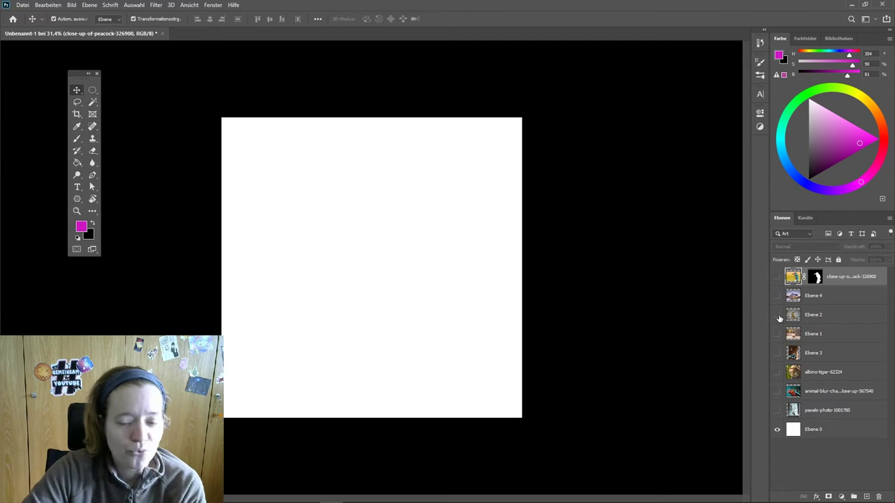
{"action": "left_click", "coordinate": [777, 315]}
{"action": "left_click", "coordinate": [454, 240]}
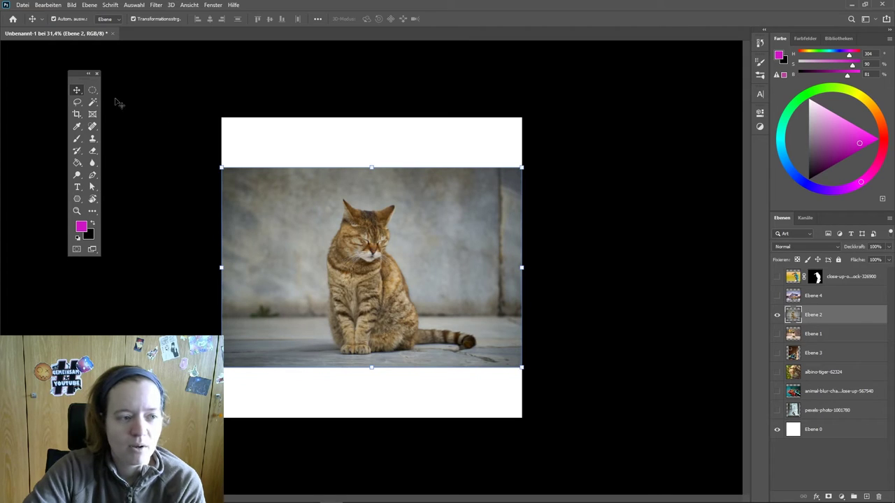
Magic Wand-select the grey wall and floor around the cat, including near its paws.
{"action": "left_click", "coordinate": [92, 102]}
{"action": "left_click", "coordinate": [335, 219]}
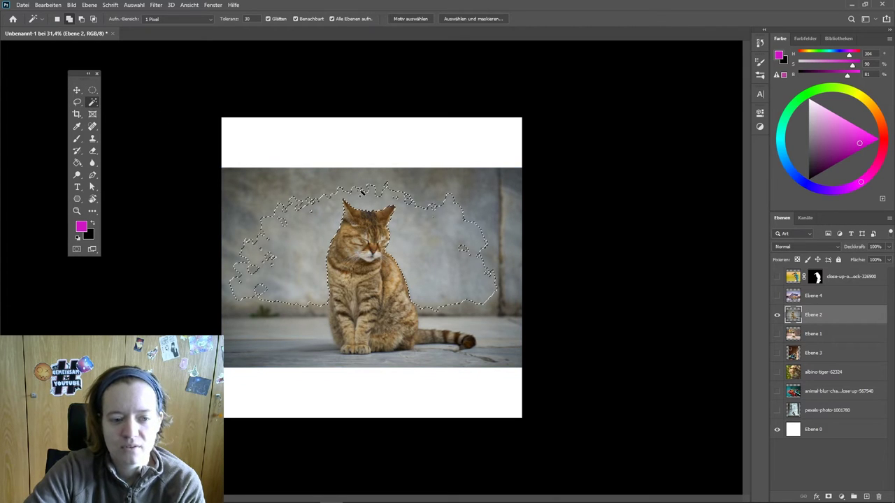
{"action": "left_click", "coordinate": [437, 318], "text": "shift"}
{"action": "left_click", "coordinate": [423, 358], "text": "shift"}
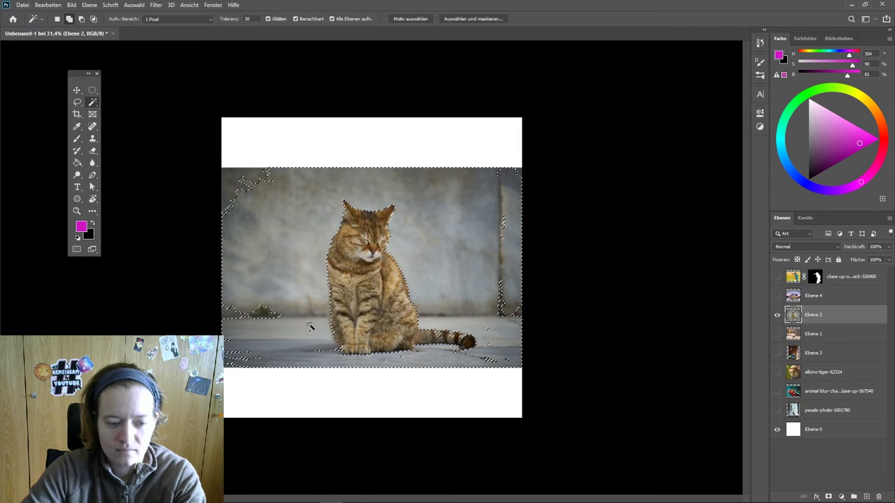
{"action": "scroll", "coordinate": [343, 356], "scroll_direction": "up", "scroll_amount": 3}
{"action": "scroll", "coordinate": [360, 356], "scroll_direction": "up", "scroll_amount": 1}
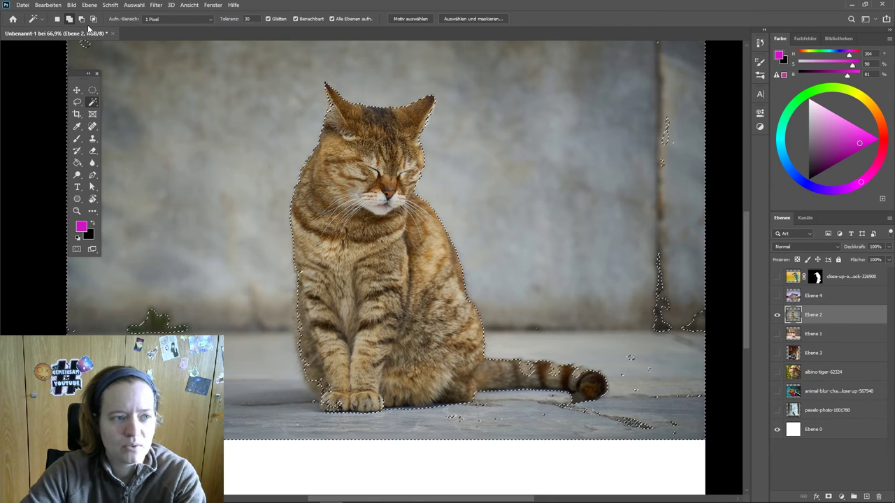
{"action": "left_click", "coordinate": [326, 396], "text": "alt"}
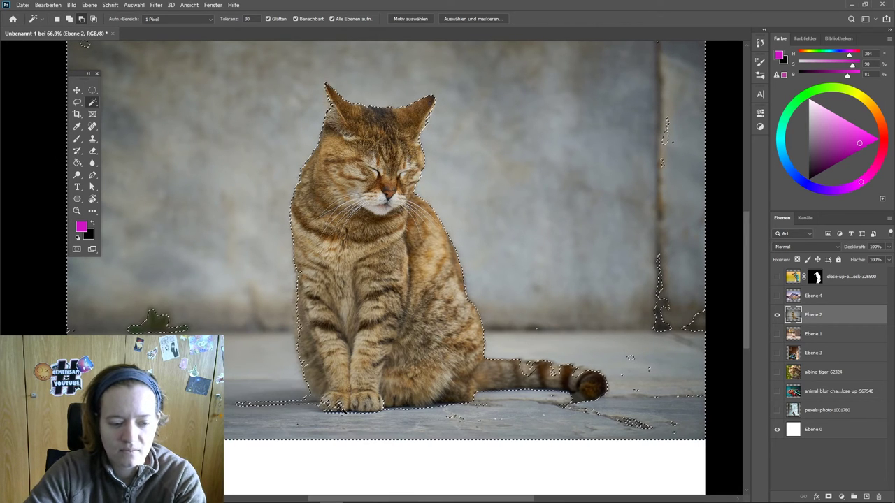
{"action": "left_click", "coordinate": [308, 392], "text": "shift"}
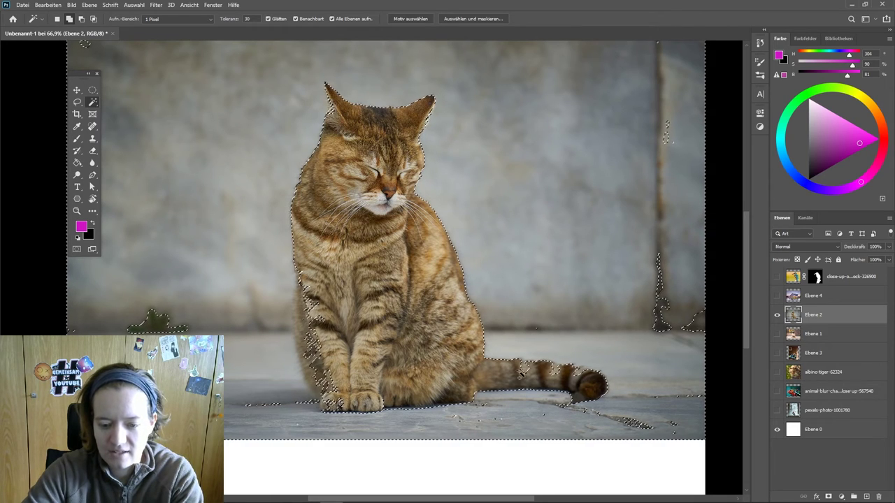
{"action": "scroll", "coordinate": [478, 381], "scroll_direction": "down", "scroll_amount": 1, "text": "alt"}
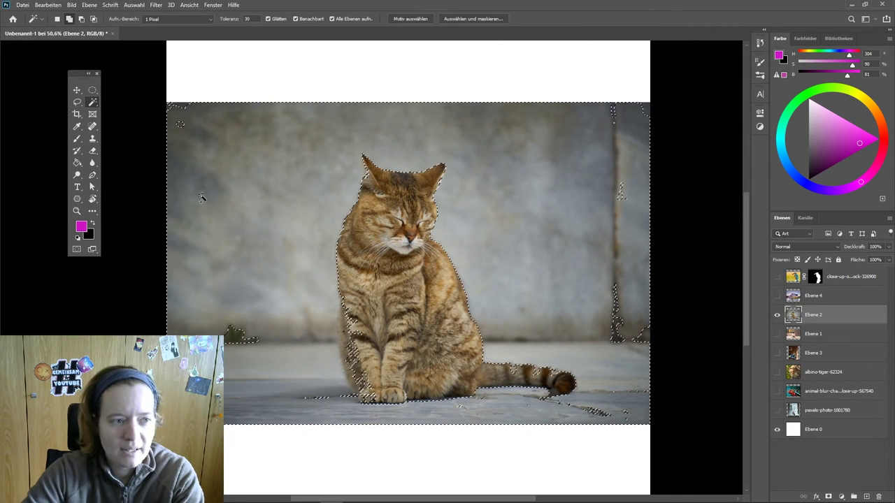
{"action": "left_click", "coordinate": [181, 125]}
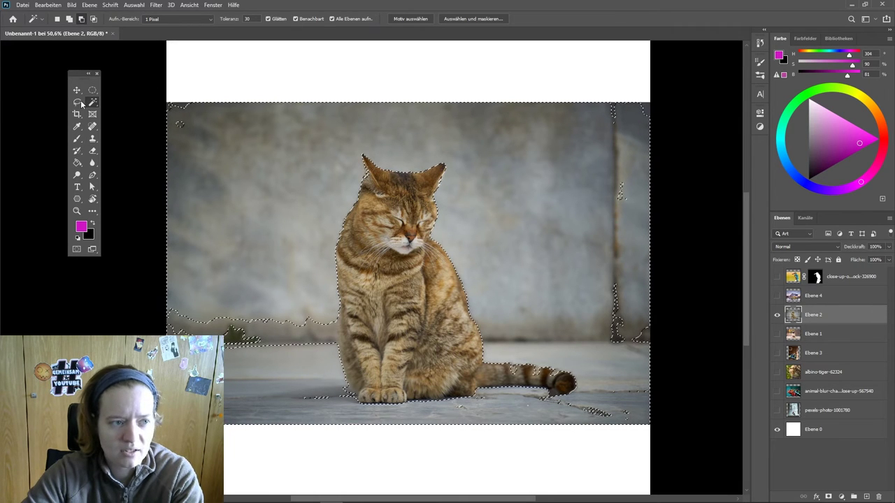
Lasso-fix the wall left of the cat and add the top, right and below-tail areas.
{"action": "key", "text": "l"}
{"action": "scroll", "coordinate": [212, 124], "scroll_direction": "down", "scroll_amount": 2}
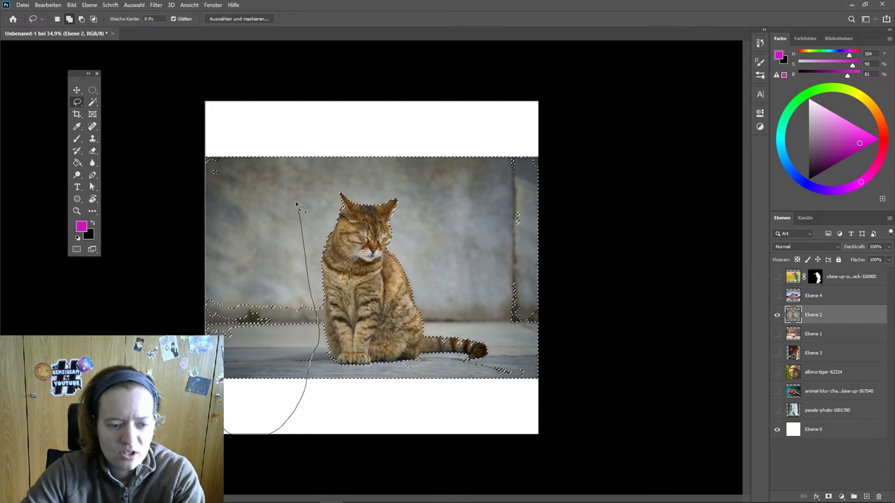
{"action": "left_click_drag", "start_coordinate": [319, 334], "coordinate": [210, 104]}
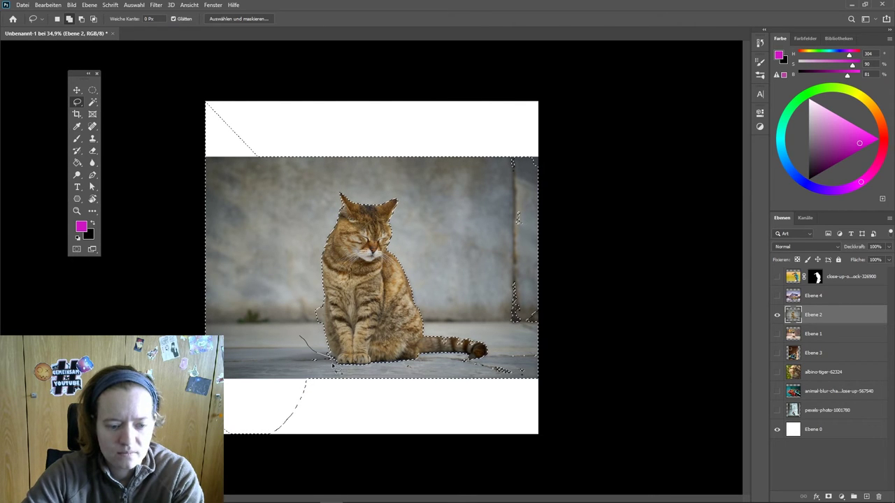
{"action": "left_click_drag", "start_coordinate": [337, 365], "coordinate": [325, 358]}
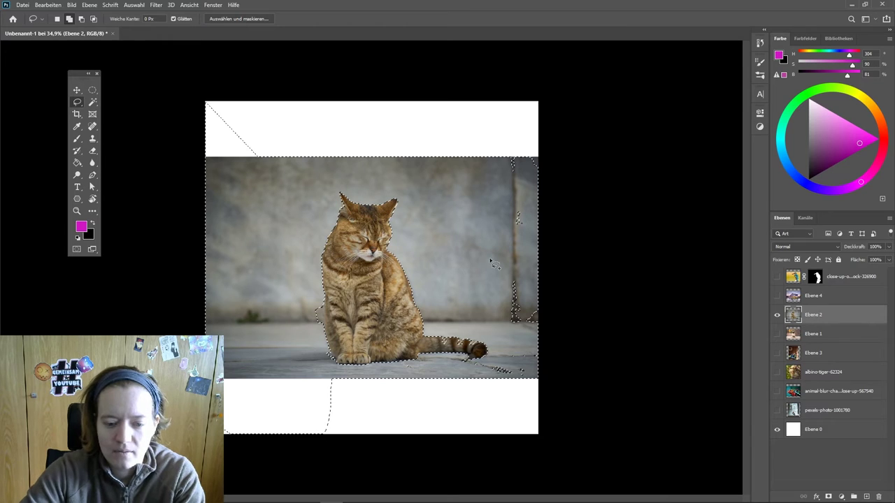
{"action": "left_click_drag", "start_coordinate": [513, 409], "coordinate": [546, 173]}
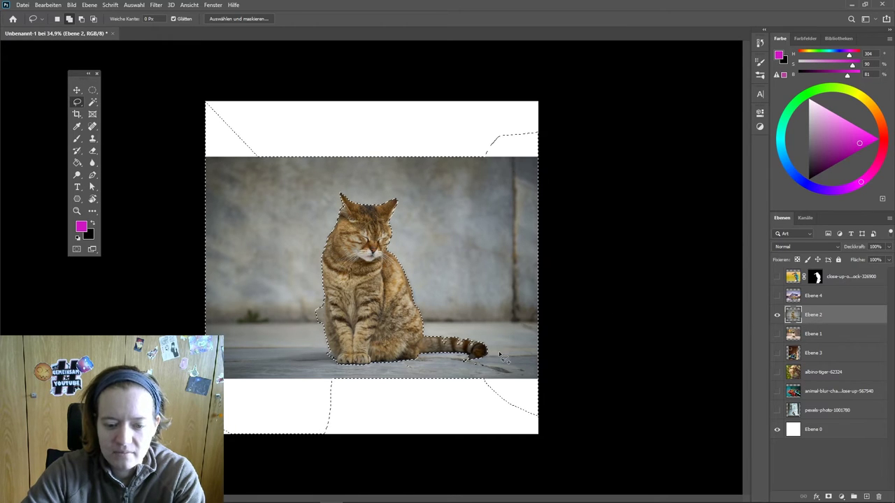
{"action": "scroll", "coordinate": [512, 396], "scroll_direction": "up", "scroll_amount": 1}
{"action": "left_click_drag", "start_coordinate": [443, 394], "coordinate": [439, 395]}
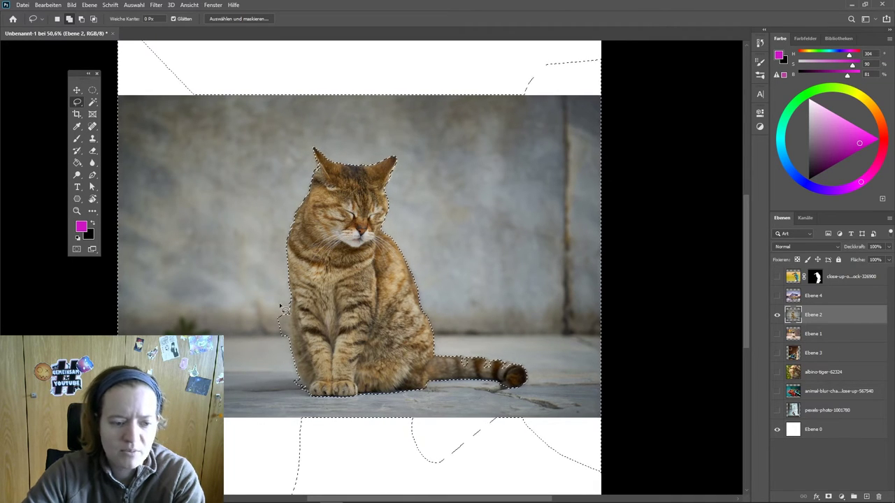
Add the background beside the cat's neck and the lower white band to the selection.
{"action": "scroll", "coordinate": [476, 293], "scroll_direction": "down", "scroll_amount": 1}
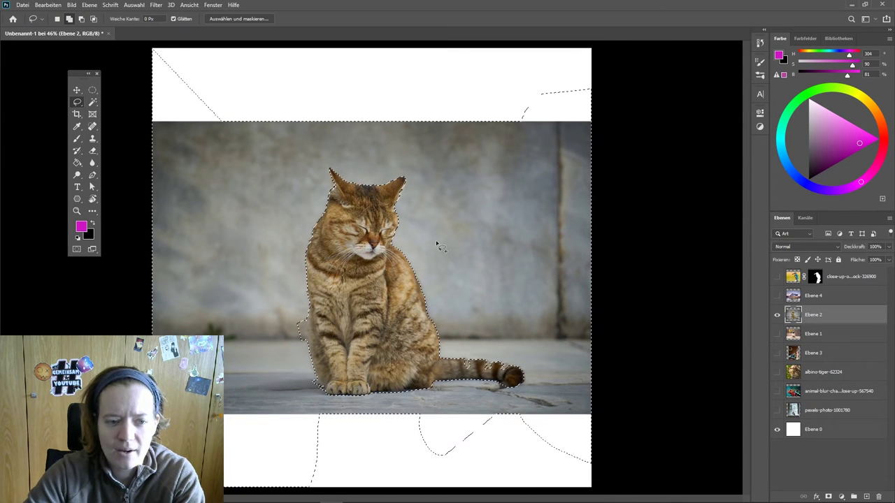
{"action": "scroll", "coordinate": [304, 179], "scroll_direction": "up", "scroll_amount": 1}
{"action": "scroll", "coordinate": [329, 163], "scroll_direction": "up", "scroll_amount": 1}
{"action": "scroll", "coordinate": [315, 168], "scroll_direction": "up", "scroll_amount": 1}
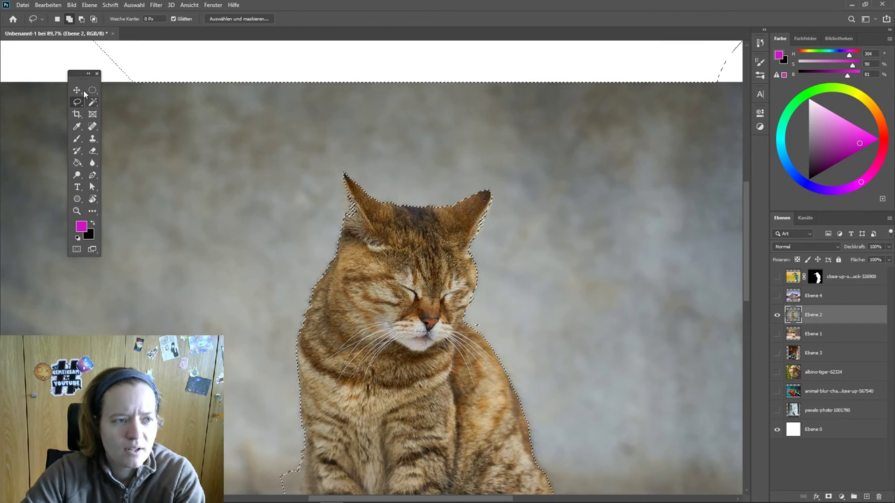
{"action": "key", "text": "alt"}
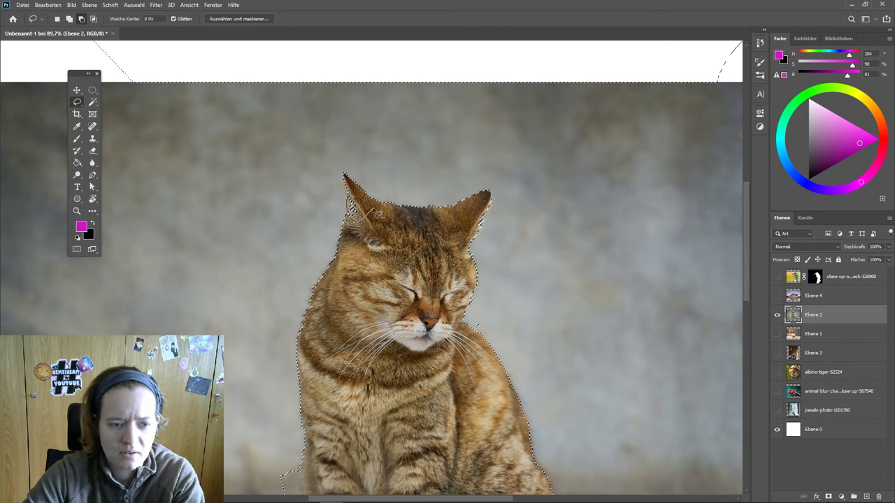
{"action": "scroll", "coordinate": [377, 213], "scroll_direction": "down", "scroll_amount": 1}
{"action": "scroll", "coordinate": [377, 214], "scroll_direction": "down", "scroll_amount": 2}
{"action": "scroll", "coordinate": [301, 233], "scroll_direction": "up", "scroll_amount": 3}
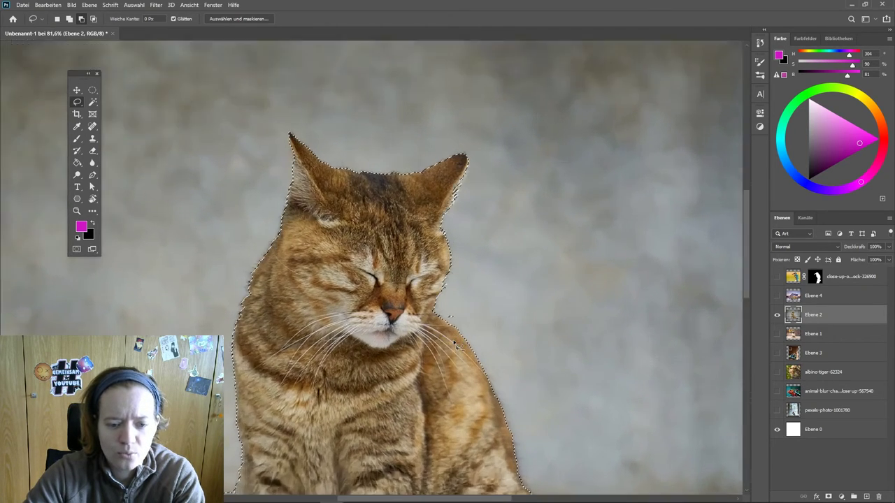
{"action": "scroll", "coordinate": [301, 233], "scroll_direction": "up", "scroll_amount": 2}
{"action": "key", "text": "shift"}
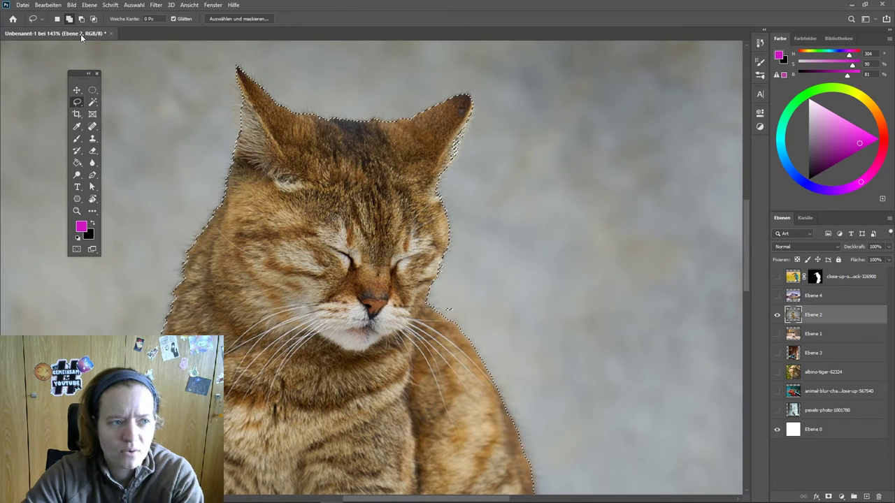
{"action": "left_click_drag", "start_coordinate": [460, 302], "coordinate": [444, 304]}
{"action": "scroll", "coordinate": [463, 319], "scroll_direction": "down", "scroll_amount": 2}
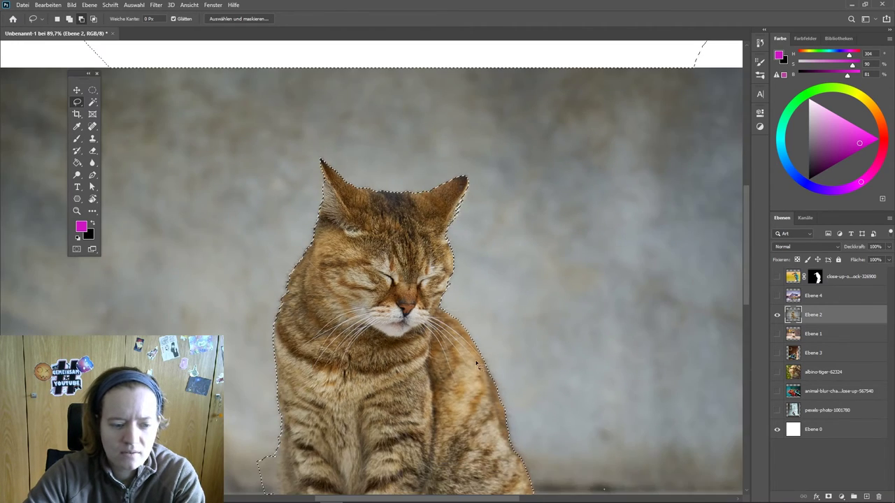
{"action": "scroll", "coordinate": [489, 349], "scroll_direction": "down", "scroll_amount": 2}
{"action": "scroll", "coordinate": [518, 378], "scroll_direction": "down", "scroll_amount": 1}
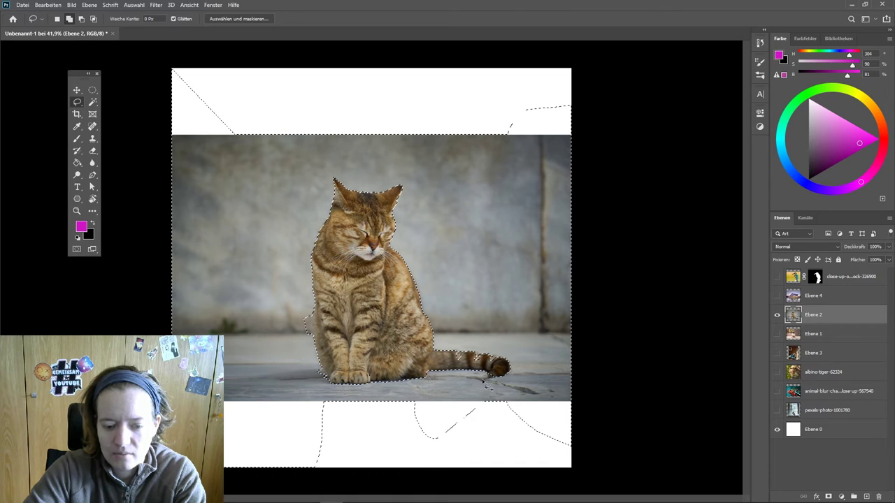
{"action": "left_click_drag", "start_coordinate": [484, 383], "coordinate": [493, 415]}
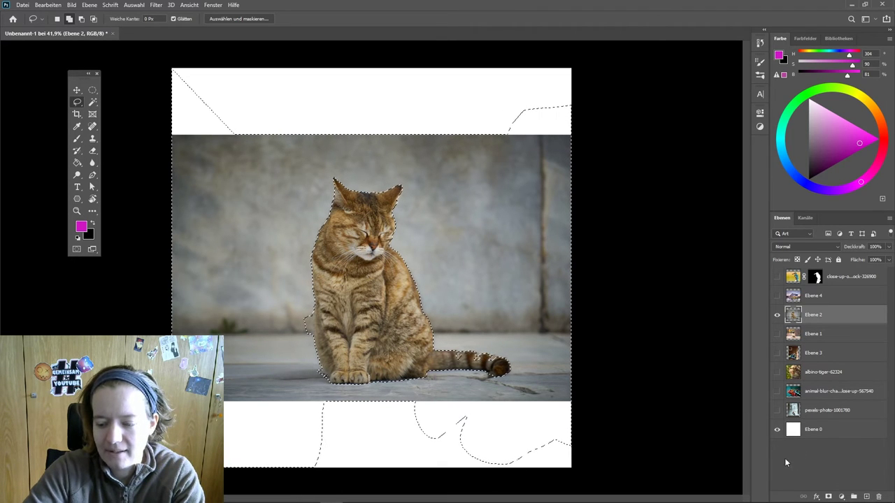
Add an inverted layer mask to Ebene 2 and set up a Hard Round brush.
{"action": "left_click", "coordinate": [829, 496]}
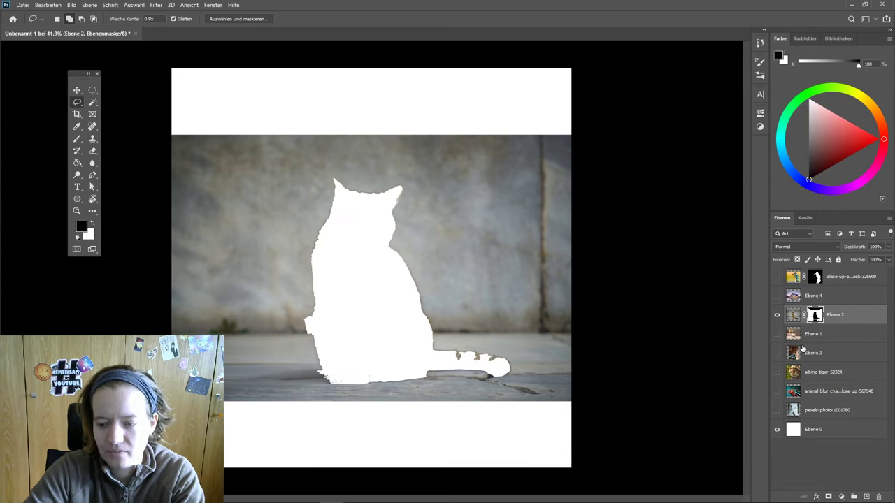
{"action": "key", "text": "ctrl+i"}
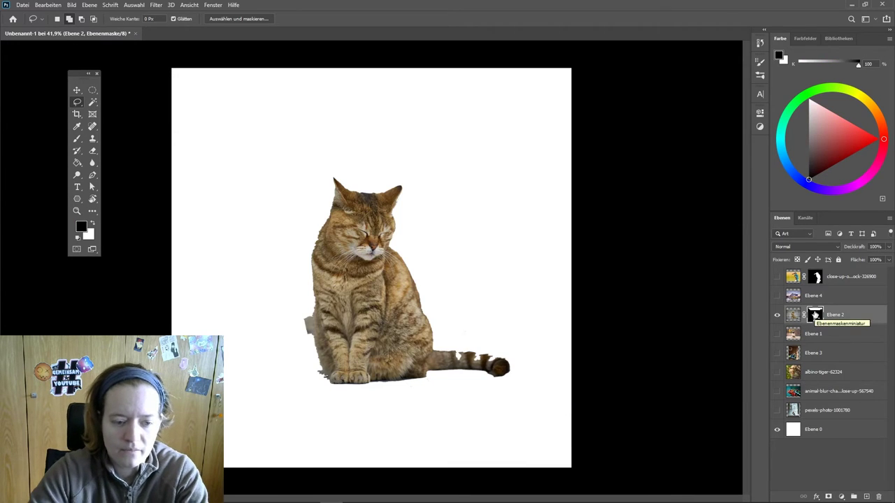
{"action": "scroll", "coordinate": [482, 391], "scroll_direction": "up", "scroll_amount": 5}
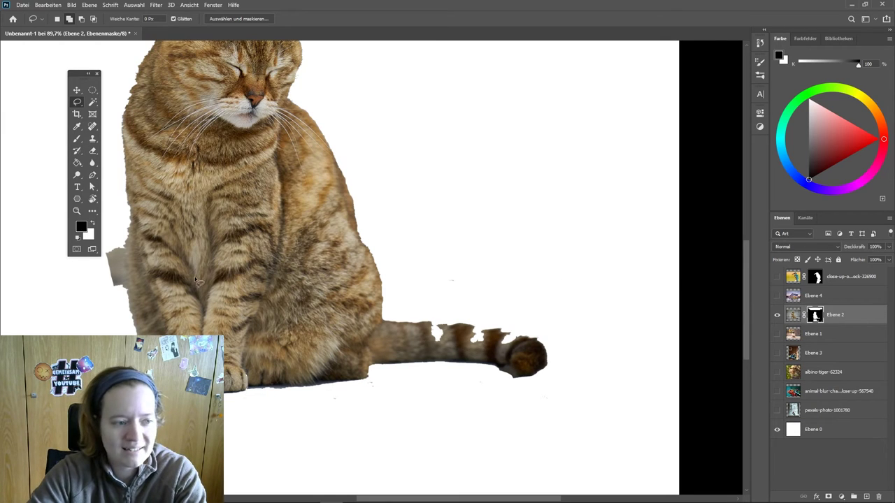
{"action": "left_click", "coordinate": [77, 139]}
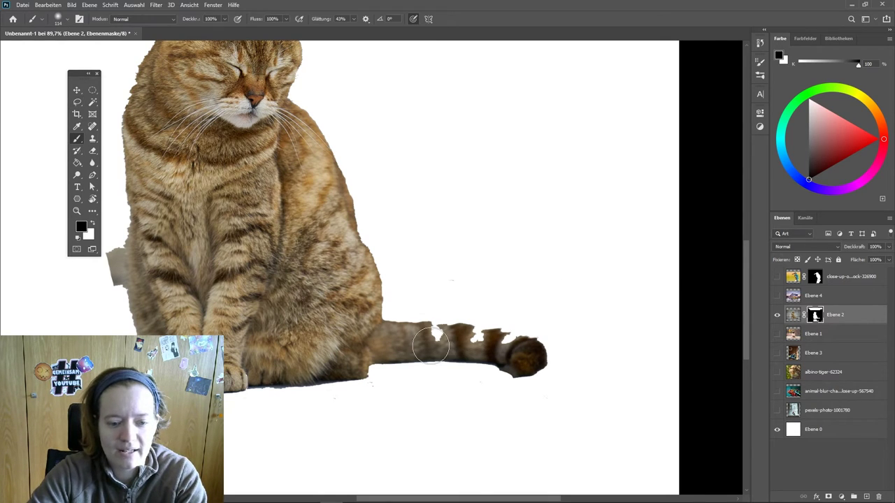
{"action": "right_click", "coordinate": [457, 345]}
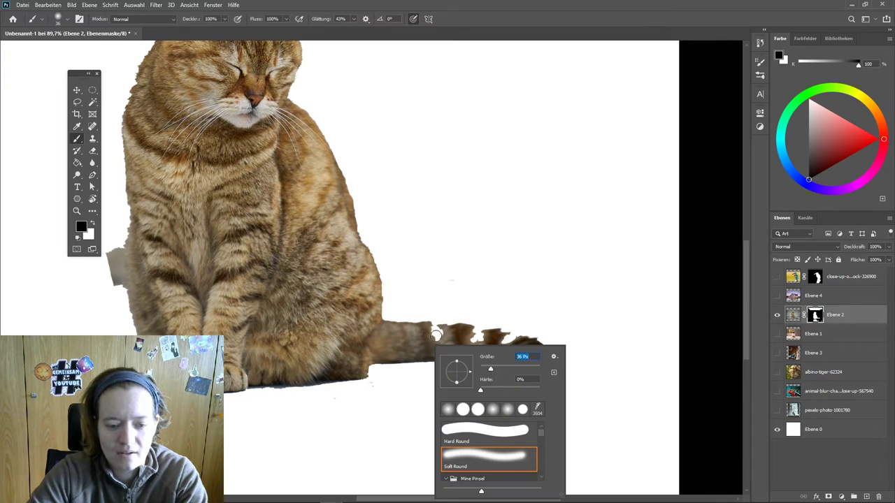
{"action": "left_click", "coordinate": [436, 334]}
{"action": "right_click", "coordinate": [375, 188]}
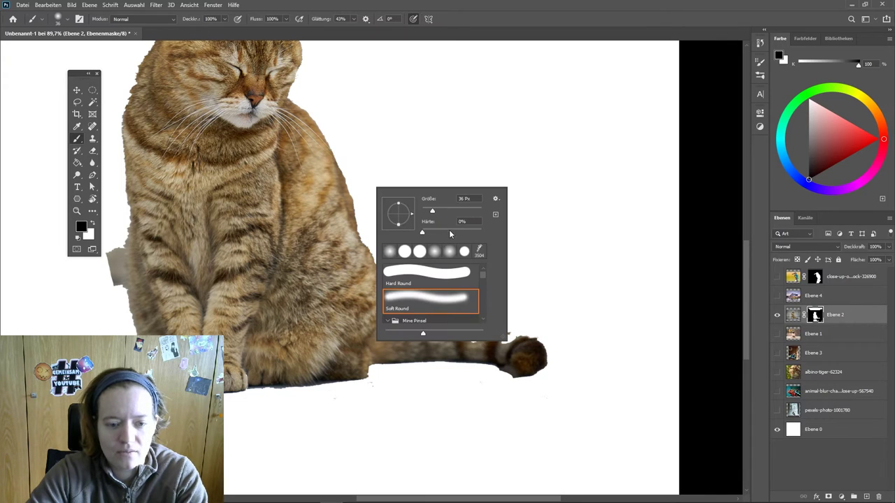
{"action": "left_click", "coordinate": [437, 271]}
{"action": "left_click", "coordinate": [297, 247]}
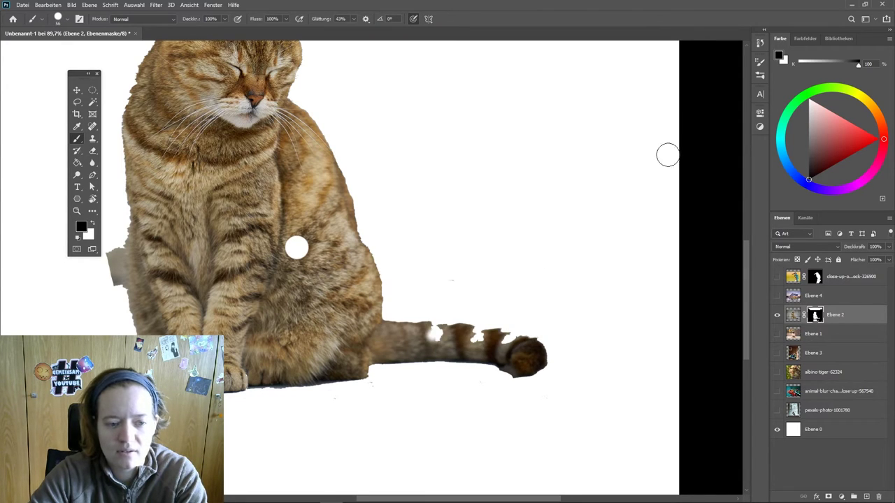
Paint white on the mask to fill the hole in the cat and reveal its whole tail.
{"action": "key", "text": "x"}
{"action": "left_click", "coordinate": [301, 253]}
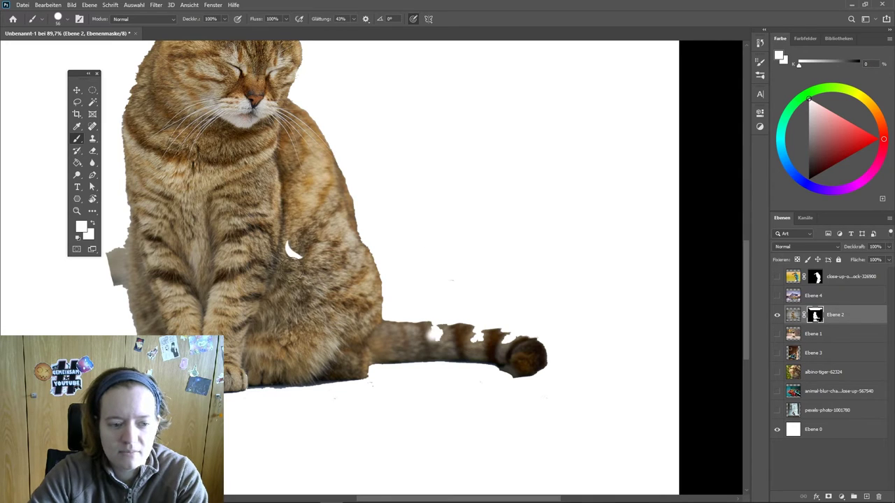
{"action": "left_click_drag", "start_coordinate": [425, 341], "coordinate": [520, 347]}
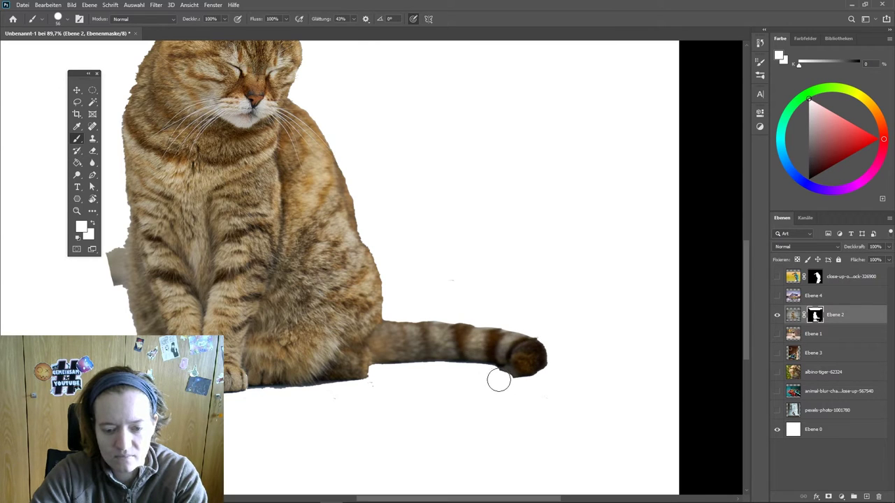
{"action": "left_click_drag", "start_coordinate": [502, 384], "coordinate": [497, 382]}
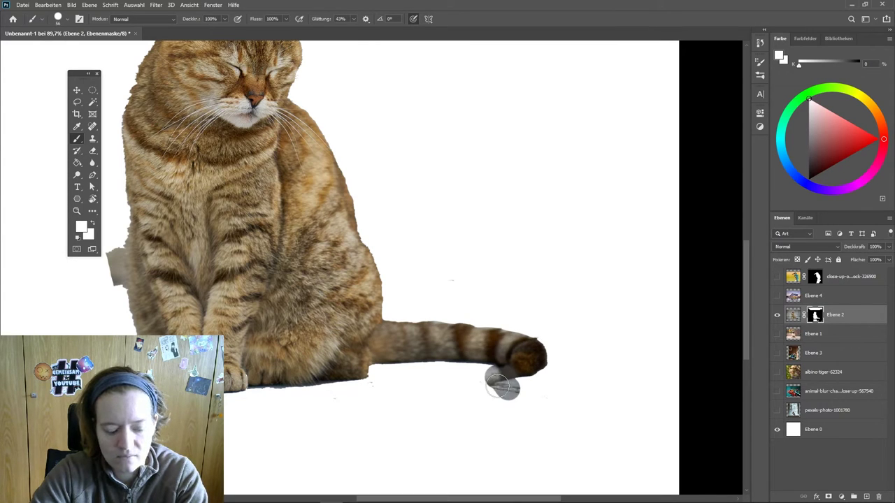
Paint black on the mask to hide the grey patches below the tail.
{"action": "key", "text": "d"}
{"action": "key", "text": "x"}
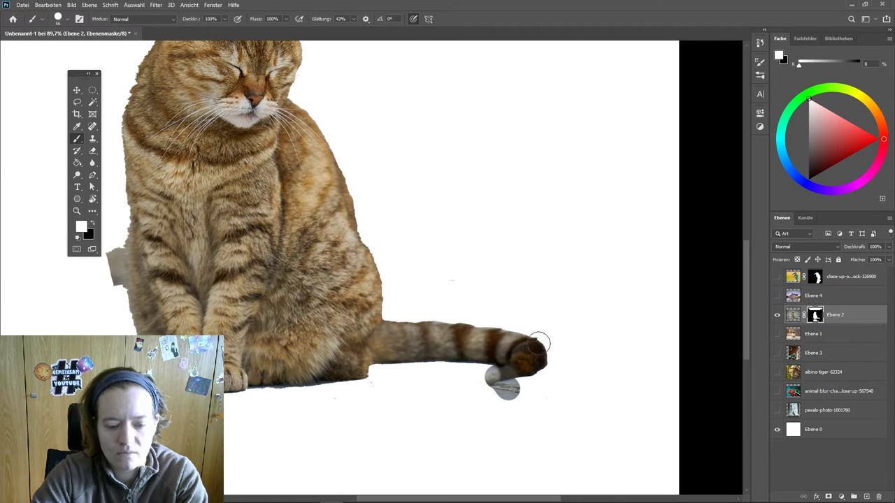
{"action": "key", "text": "x"}
{"action": "left_click_drag", "start_coordinate": [486, 372], "coordinate": [549, 386]}
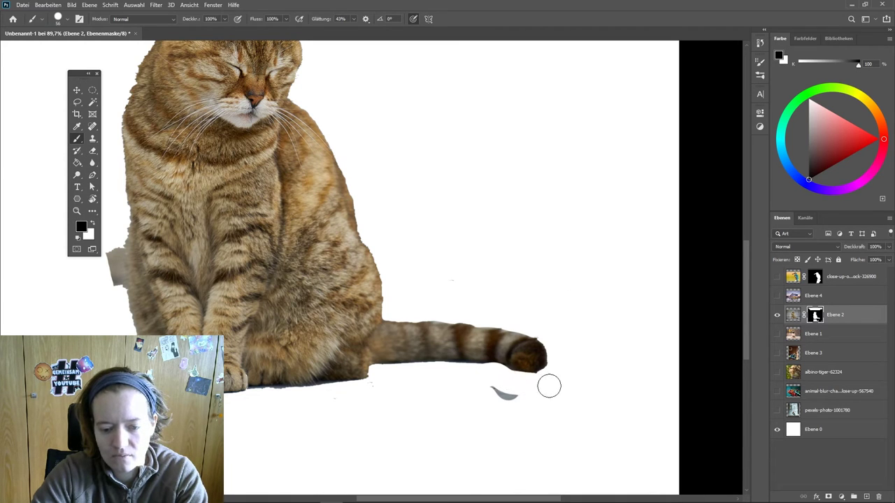
{"action": "left_click_drag", "start_coordinate": [496, 397], "coordinate": [491, 400]}
Paint out the grey fringe along the cat's left edge and zoom back out.
{"action": "scroll", "coordinate": [493, 419], "scroll_direction": "left", "scroll_amount": 3}
{"action": "scroll", "coordinate": [288, 294], "scroll_direction": "down", "scroll_amount": 1}
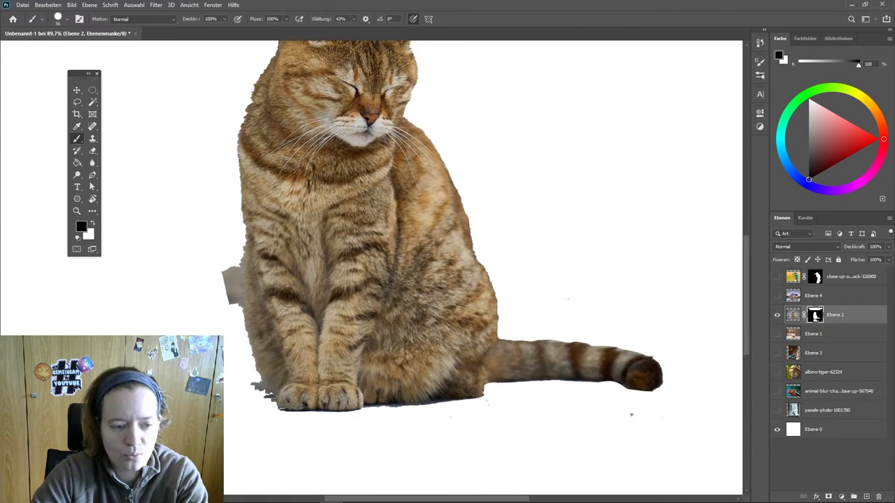
{"action": "mouse_move", "coordinate": [235, 258]}
{"action": "left_mouse_down"}
{"action": "mouse_move", "coordinate": [242, 370]}
{"action": "mouse_move", "coordinate": [272, 416]}
{"action": "left_mouse_up"}
{"action": "scroll", "coordinate": [340, 350], "scroll_direction": "up", "scroll_amount": 1}
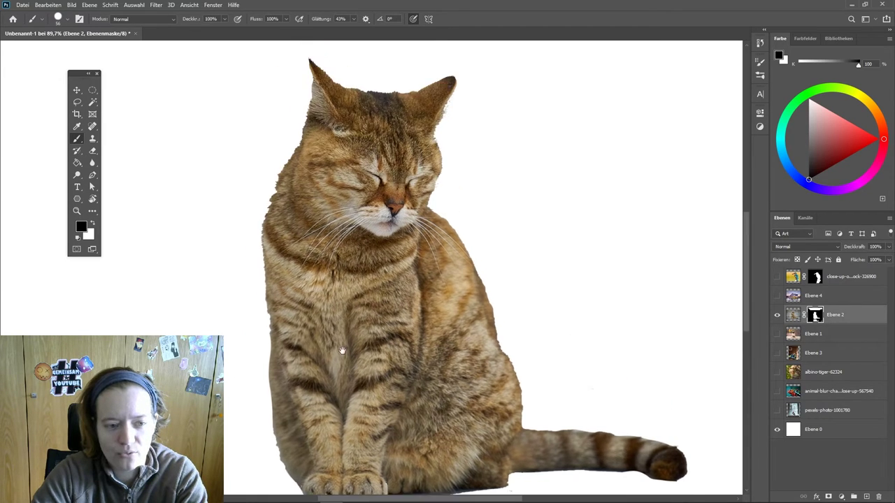
{"action": "scroll", "coordinate": [340, 350], "scroll_direction": "up", "scroll_amount": 1}
{"action": "scroll", "coordinate": [339, 350], "scroll_direction": "up", "scroll_amount": 1}
{"action": "scroll", "coordinate": [352, 332], "scroll_direction": "down", "scroll_amount": 5}
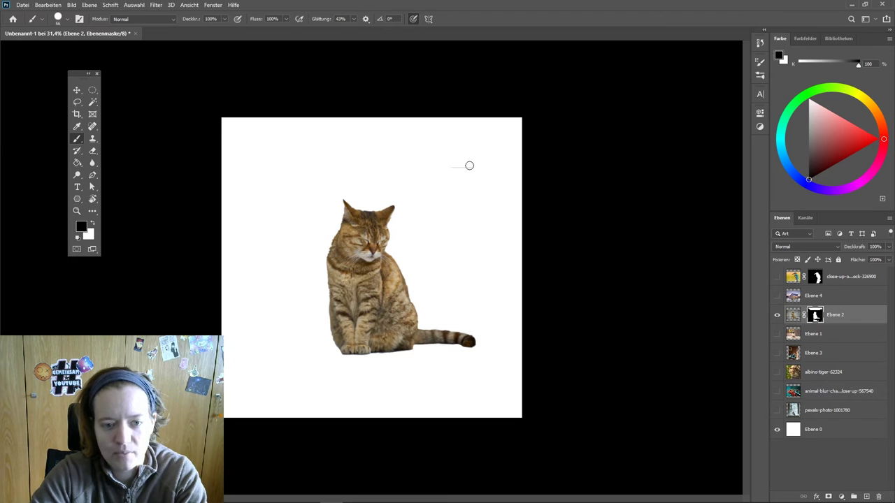
Nudge the cat layer Ebene 2 slightly into position with the Move tool.
{"action": "left_click", "coordinate": [76, 90]}
{"action": "mouse_move", "coordinate": [402, 306]}
{"action": "left_mouse_down"}
{"action": "mouse_move", "coordinate": [396, 325]}
{"action": "mouse_move", "coordinate": [437, 307]}
{"action": "left_mouse_up"}
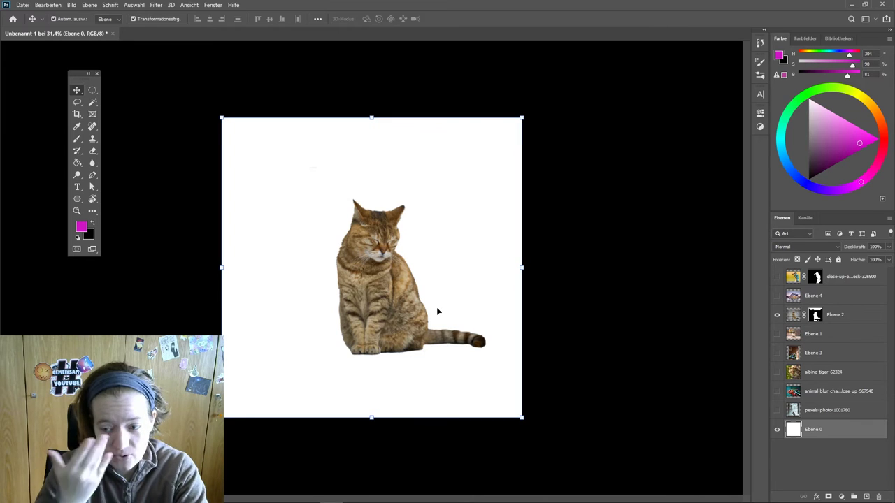
{"action": "left_click", "coordinate": [856, 302]}
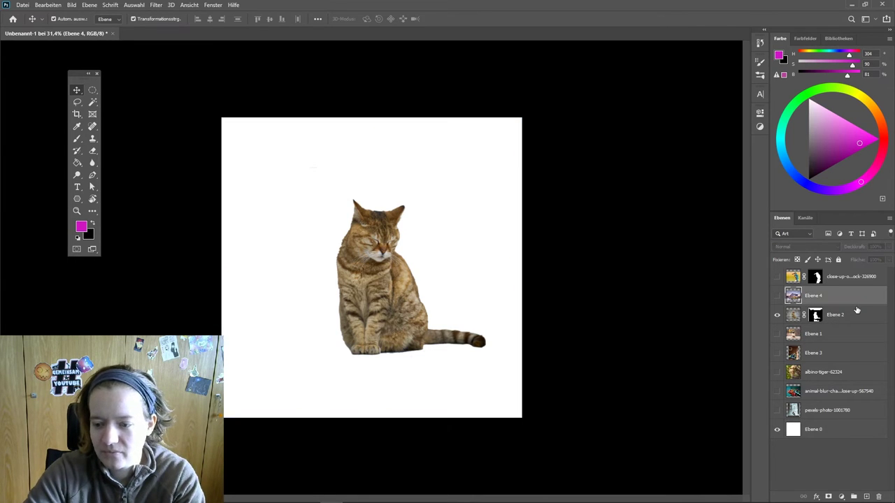
{"action": "left_click", "coordinate": [860, 317]}
{"action": "left_click", "coordinate": [440, 284]}
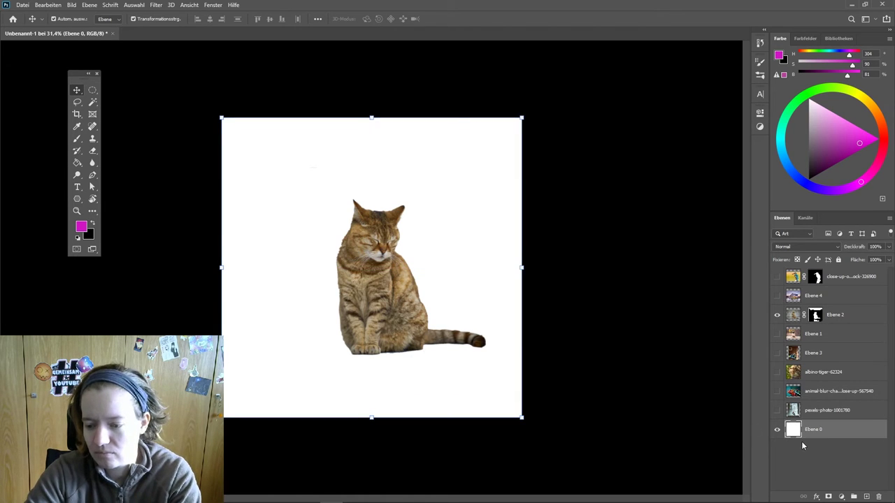
{"action": "left_click", "coordinate": [852, 318]}
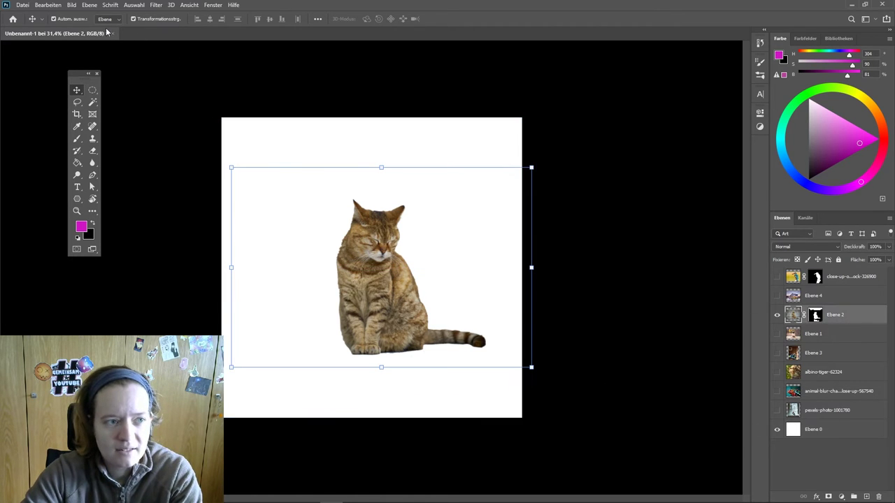
{"action": "left_click_drag", "start_coordinate": [361, 279], "coordinate": [354, 273]}
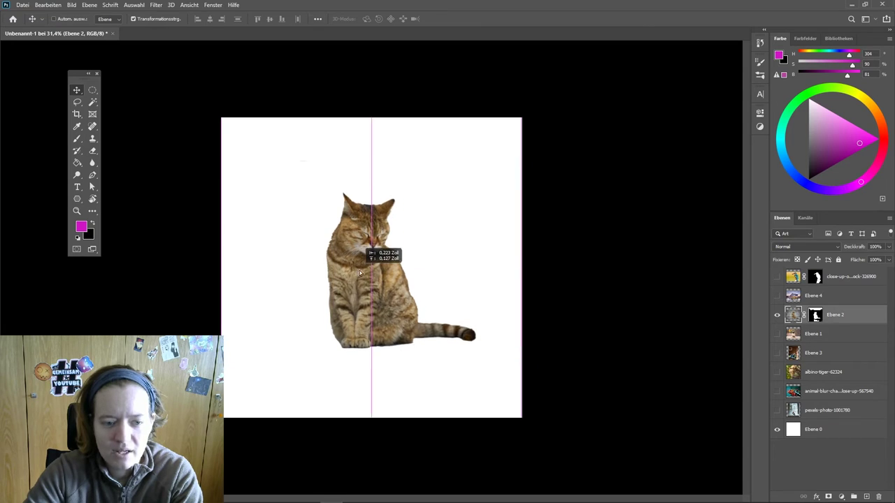
Convert Ebene 2 to a smart object, test a resize, then undo the scaling.
{"action": "right_click", "coordinate": [845, 318]}
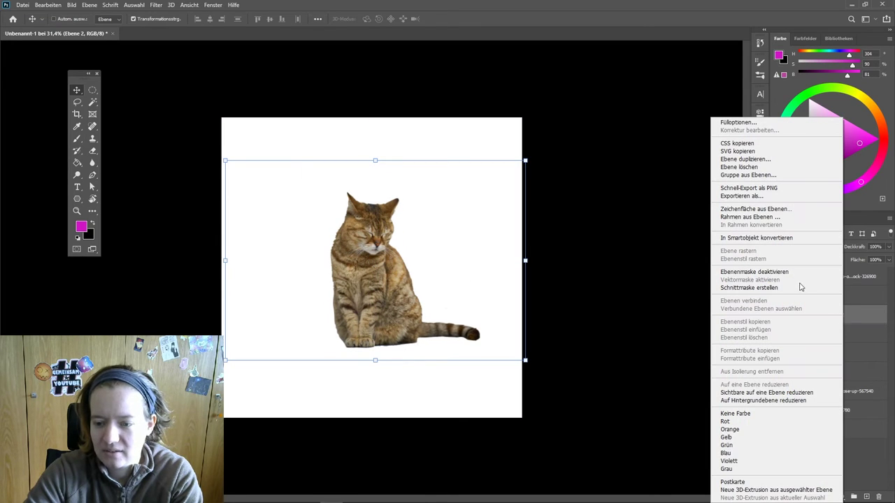
{"action": "left_click", "coordinate": [783, 239]}
{"action": "left_click_drag", "start_coordinate": [405, 189], "coordinate": [389, 260]}
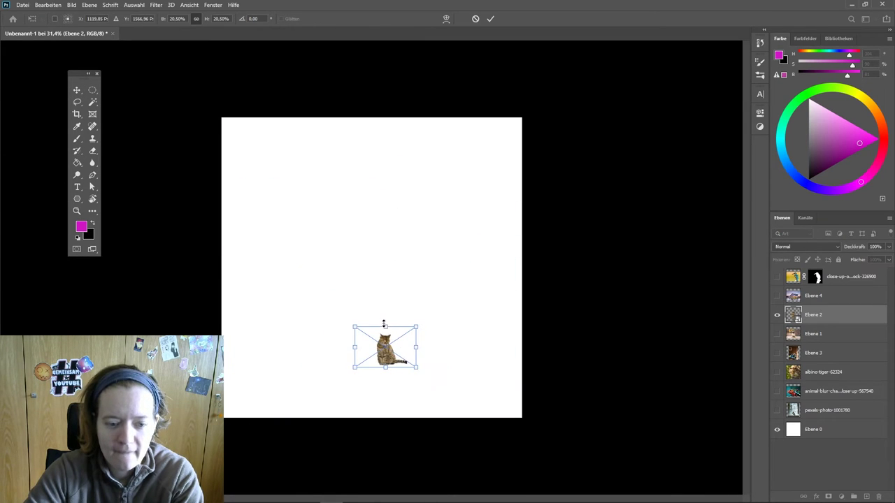
{"action": "left_click_drag", "start_coordinate": [389, 260], "coordinate": [447, 105]}
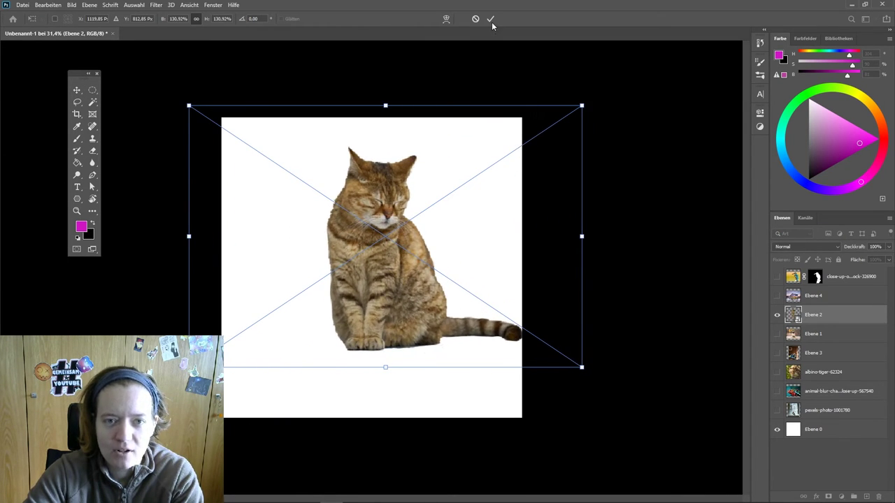
{"action": "left_click", "coordinate": [491, 19]}
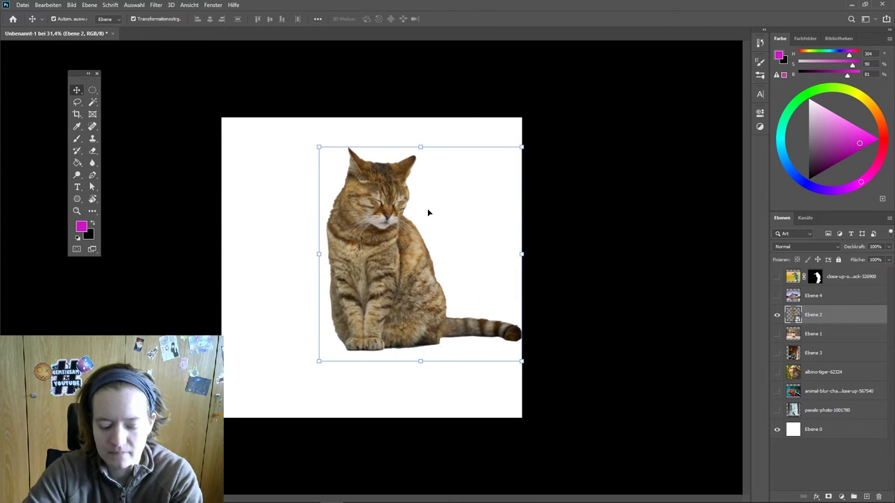
{"action": "key", "text": "ctrl+z"}
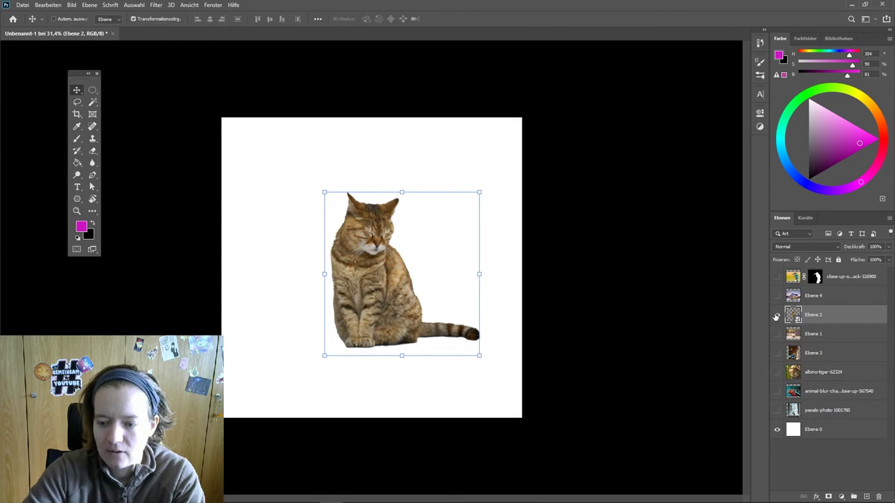
Reveal the sofa room (Ebene 3) and scale the cat to about 51% on the sofa's left end.
{"action": "left_click", "coordinate": [777, 353]}
{"action": "left_click_drag", "start_coordinate": [476, 350], "coordinate": [446, 384]}
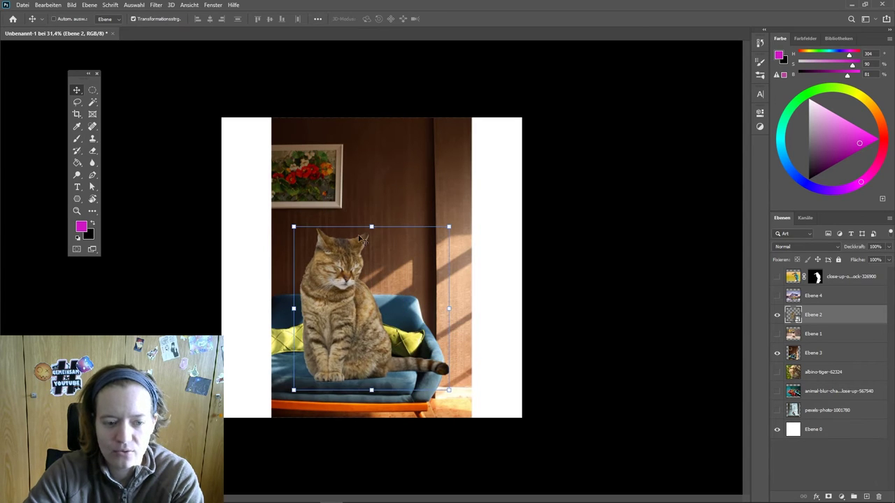
{"action": "mouse_move", "coordinate": [372, 225]}
{"action": "left_mouse_down"}
{"action": "mouse_move", "coordinate": [353, 190]}
{"action": "mouse_move", "coordinate": [335, 287]}
{"action": "left_mouse_up"}
{"action": "left_click_drag", "start_coordinate": [329, 353], "coordinate": [294, 356]}
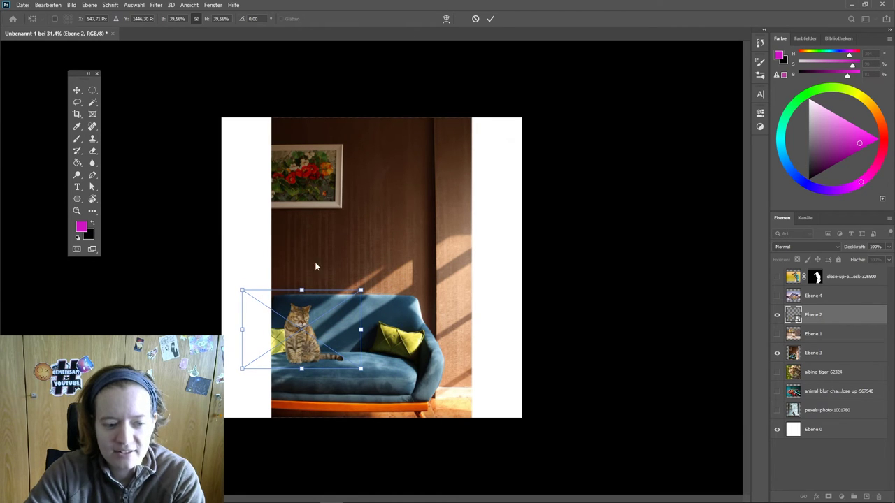
{"action": "left_click_drag", "start_coordinate": [303, 294], "coordinate": [307, 268]}
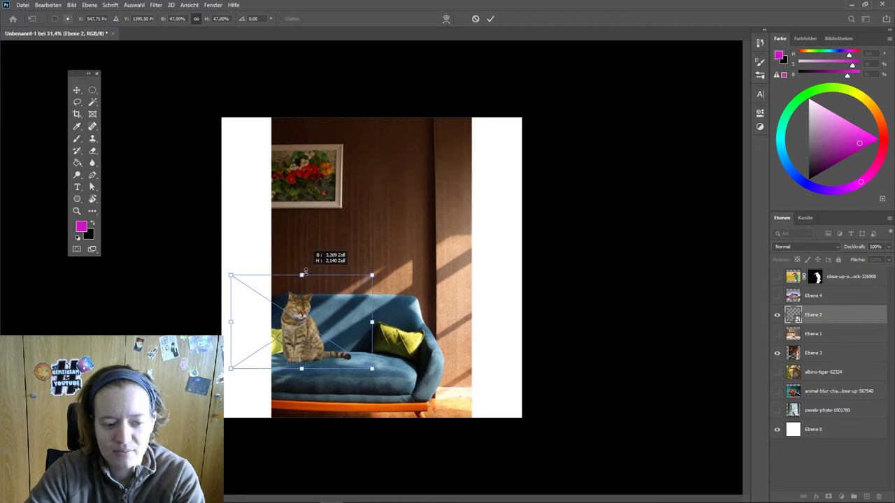
{"action": "left_click", "coordinate": [490, 20]}
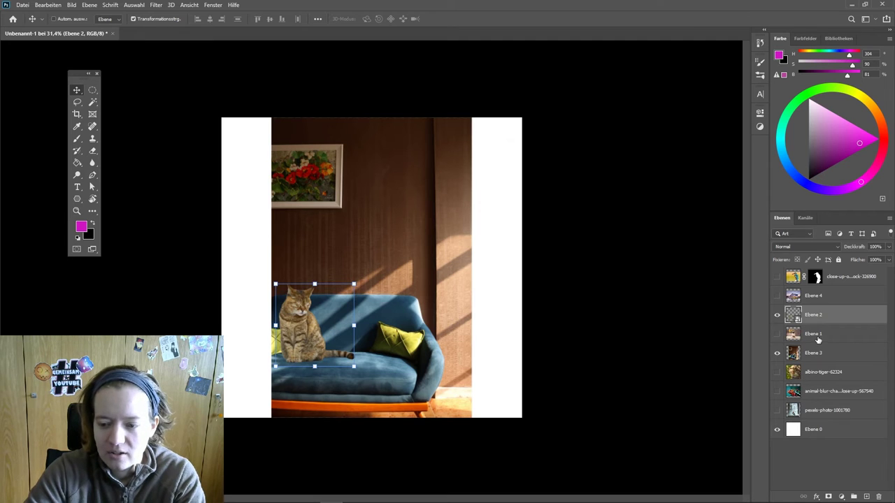
Move Ebene 1 above the cat, show it, and Magic Wand-select the background beside the pug.
{"action": "left_click_drag", "start_coordinate": [794, 334], "coordinate": [794, 312]}
{"action": "left_click", "coordinate": [777, 314]}
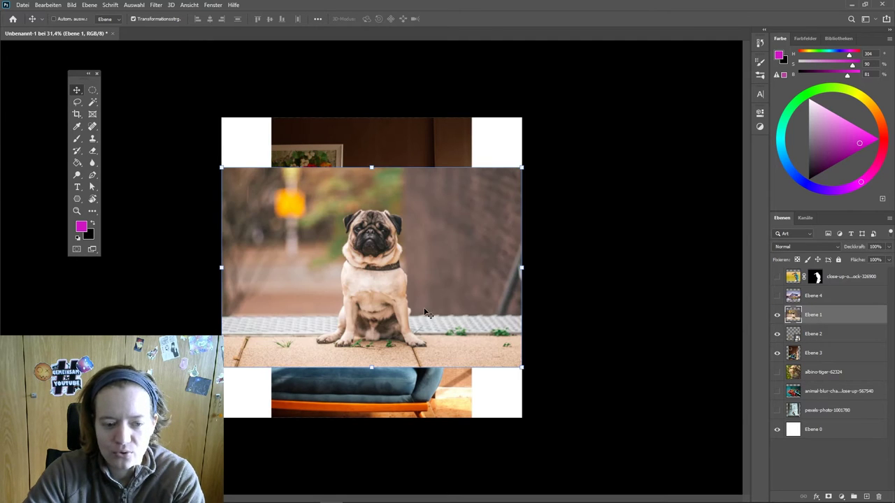
{"action": "key", "text": "ctrl+plus"}
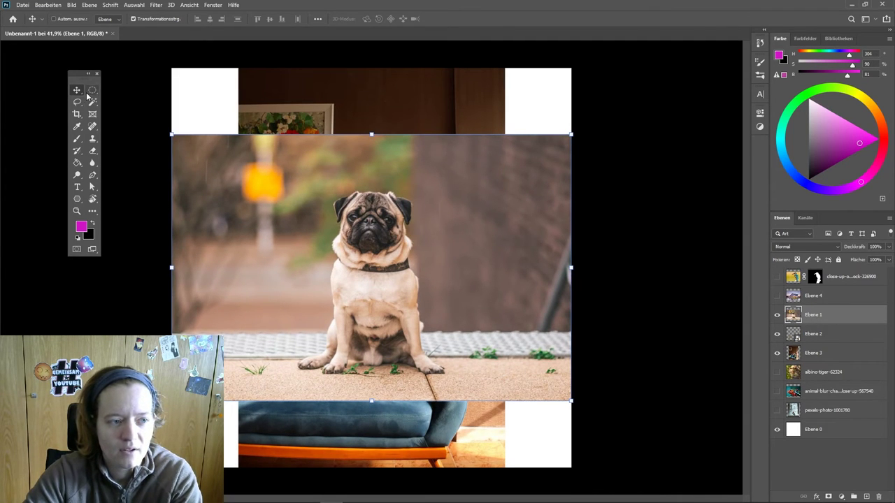
{"action": "left_click", "coordinate": [93, 102]}
{"action": "left_click", "coordinate": [216, 185]}
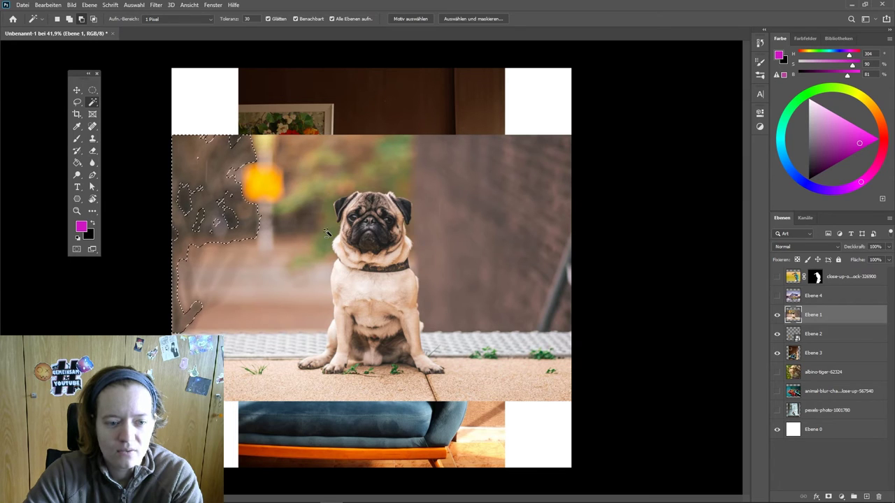
{"action": "key", "text": "shift"}
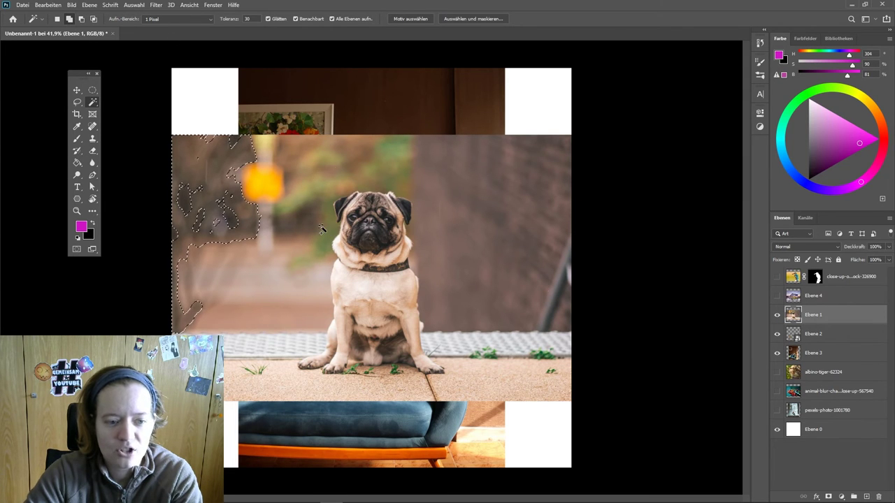
{"action": "left_click", "coordinate": [322, 229], "text": "shift"}
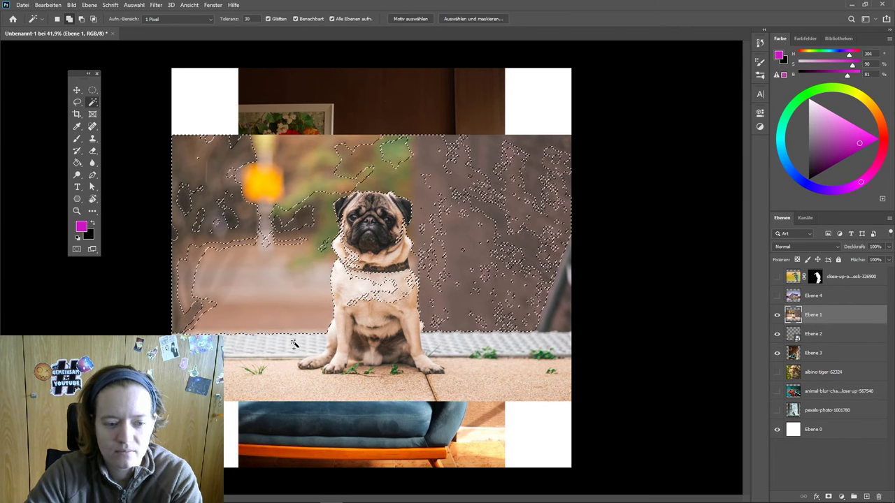
{"action": "key", "text": "ctrl+d"}
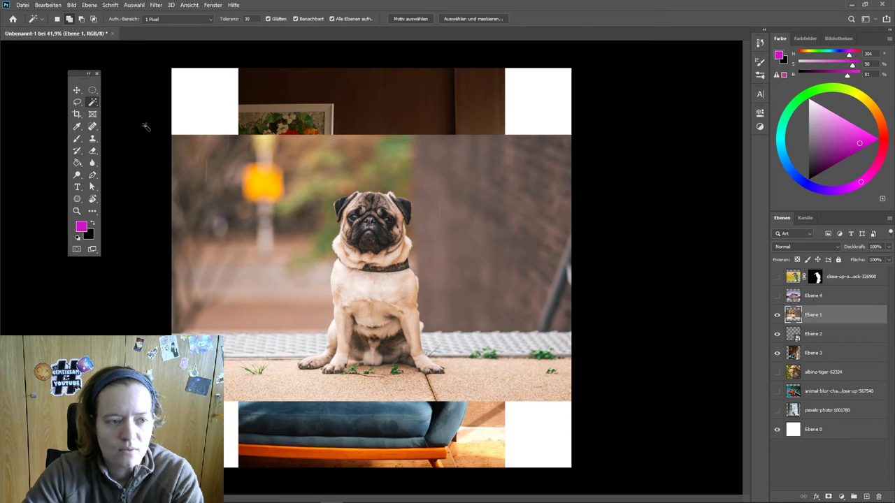
Add a freehand selection near the pug's head and zoom to about 119% on its legs and paws.
{"action": "scroll", "coordinate": [349, 199], "scroll_direction": "up", "scroll_amount": 1}
{"action": "key", "text": "l"}
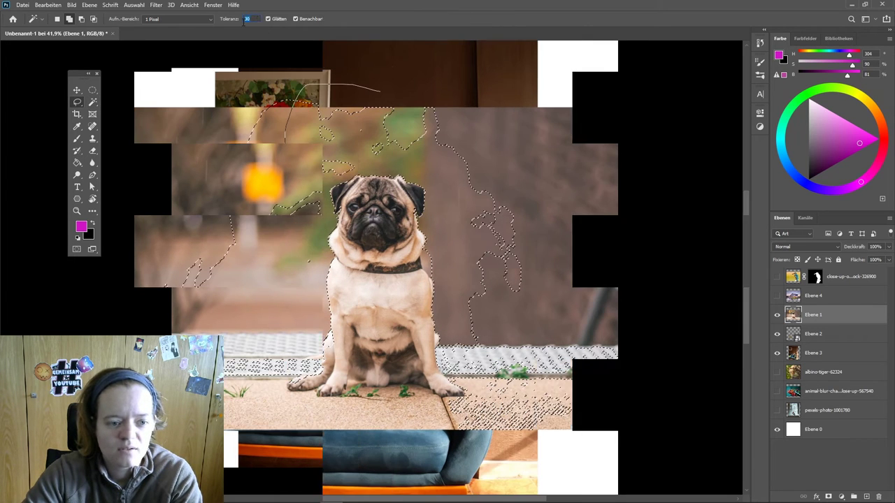
{"action": "key", "text": "ctrl+z"}
{"action": "mouse_move", "coordinate": [380, 91]}
{"action": "left_mouse_down"}
{"action": "mouse_move", "coordinate": [329, 172]}
{"action": "mouse_move", "coordinate": [474, 101]}
{"action": "mouse_move", "coordinate": [475, 91]}
{"action": "mouse_move", "coordinate": [537, 179]}
{"action": "mouse_move", "coordinate": [510, 71]}
{"action": "left_mouse_up"}
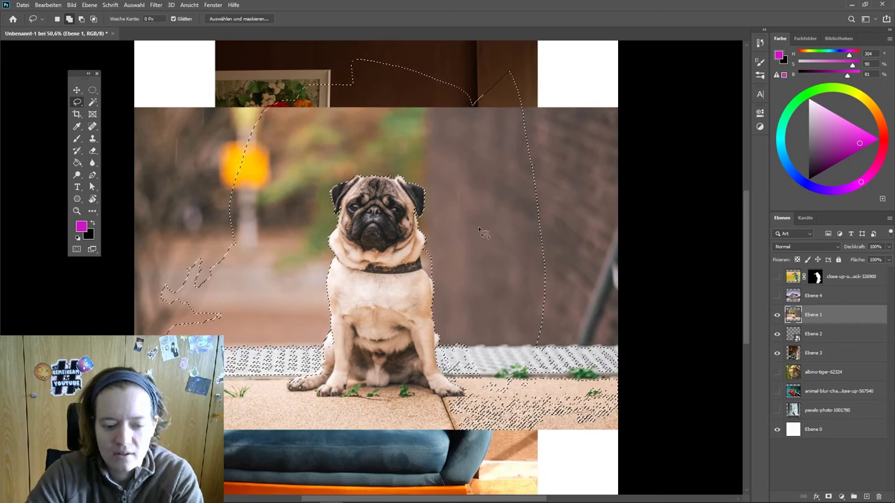
{"action": "scroll", "coordinate": [434, 397], "scroll_direction": "up", "scroll_amount": 2}
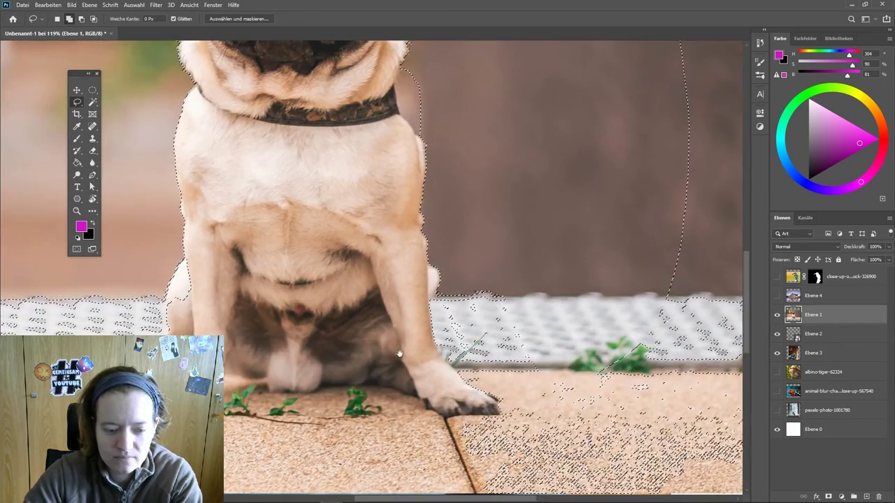
{"action": "scroll", "coordinate": [399, 355], "scroll_direction": "up", "scroll_amount": 1}
{"action": "scroll", "coordinate": [315, 238], "scroll_direction": "left", "scroll_amount": 2}
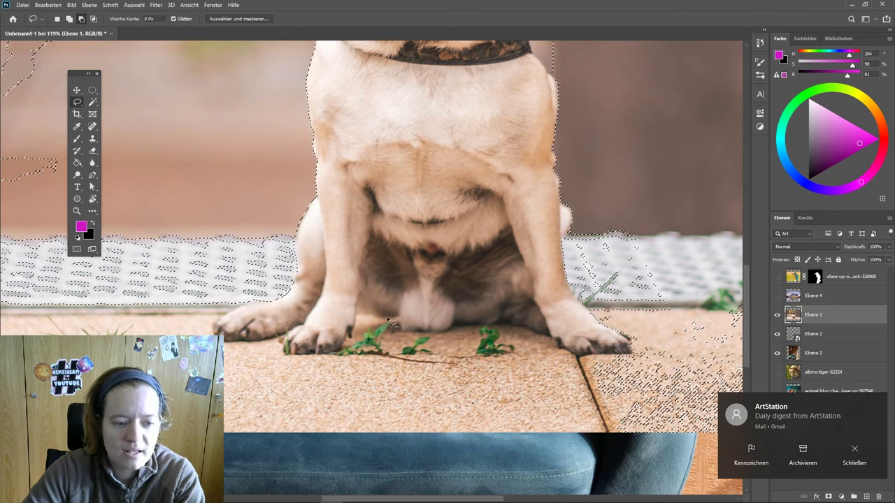
Add the floor tiles below the pug to the selection with the Magic Wand at tolerance 50.
{"action": "left_click", "coordinate": [92, 102]}
{"action": "left_click", "coordinate": [215, 310]}
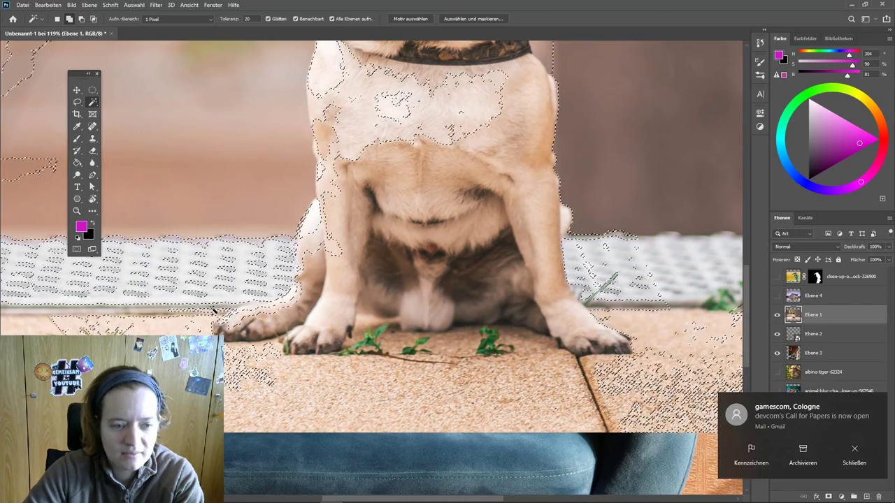
{"action": "key", "text": "ctrl+z"}
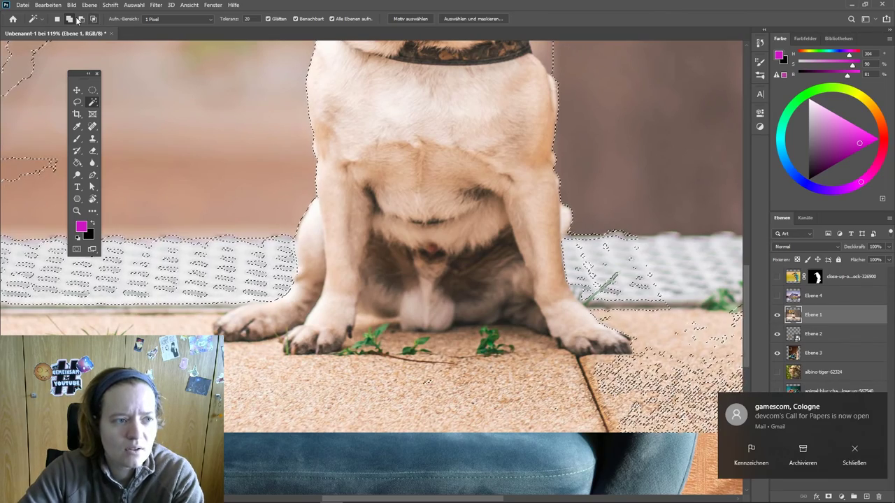
{"action": "type", "text": "50"}
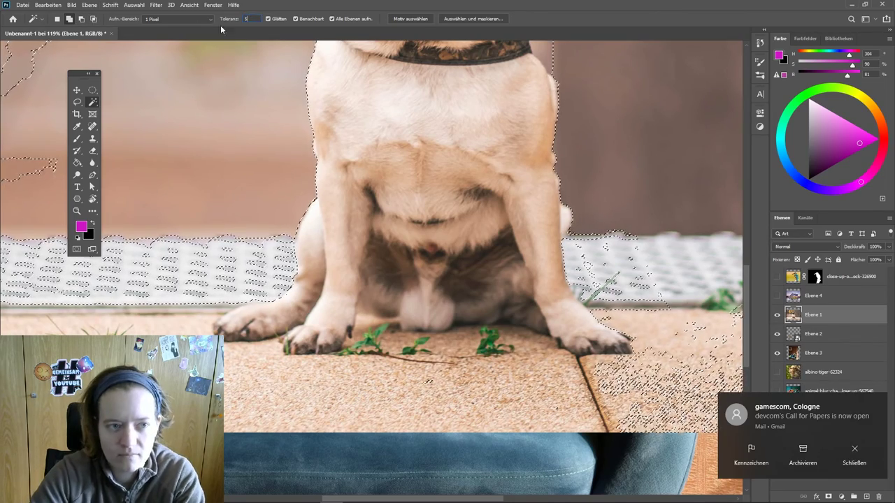
{"action": "left_click", "coordinate": [441, 359]}
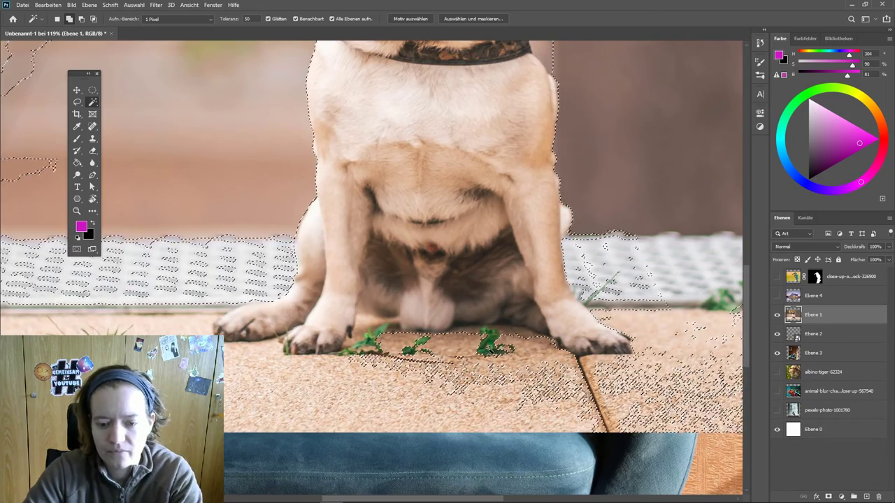
{"action": "scroll", "coordinate": [381, 386], "scroll_direction": "down", "scroll_amount": 1}
{"action": "scroll", "coordinate": [349, 360], "scroll_direction": "down", "scroll_amount": 1}
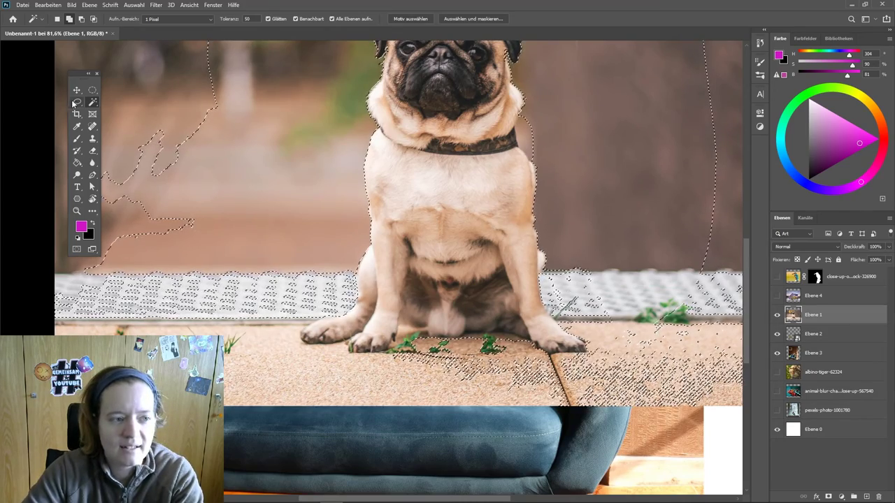
Lasso-add the surrounding areas on the left, right and lower parts of the image.
{"action": "key", "text": "l"}
{"action": "scroll", "coordinate": [553, 161], "scroll_direction": "down", "scroll_amount": 1}
{"action": "scroll", "coordinate": [553, 160], "scroll_direction": "down", "scroll_amount": 1}
{"action": "scroll", "coordinate": [530, 296], "scroll_direction": "down", "scroll_amount": 2}
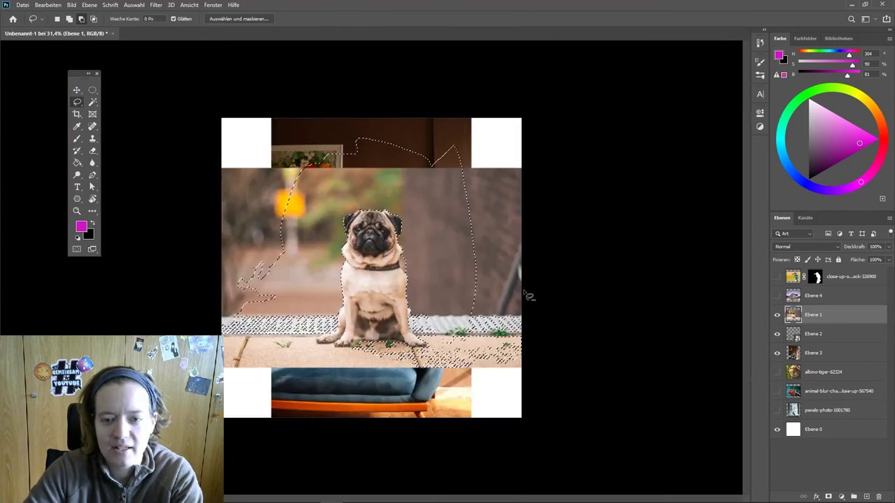
{"action": "scroll", "coordinate": [530, 296], "scroll_direction": "up", "scroll_amount": 1}
{"action": "left_click_drag", "start_coordinate": [201, 179], "coordinate": [171, 260]}
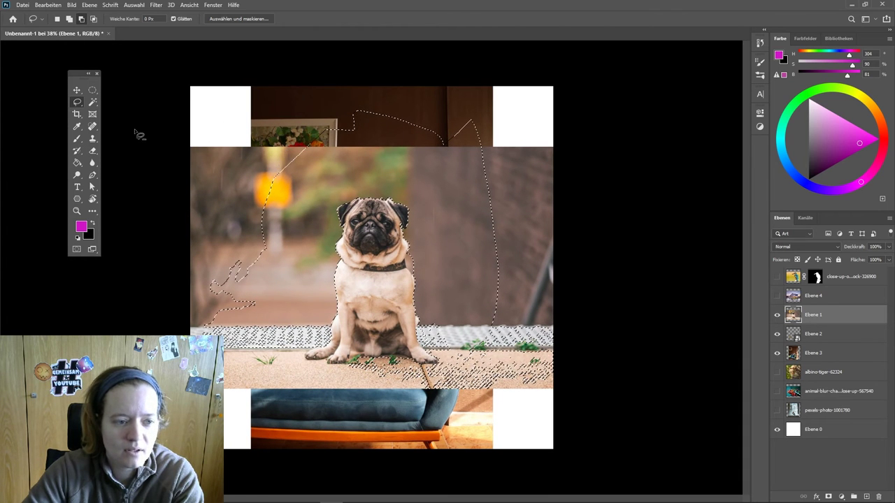
{"action": "mouse_move", "coordinate": [191, 101]}
{"action": "left_mouse_down"}
{"action": "mouse_move", "coordinate": [228, 423]}
{"action": "mouse_move", "coordinate": [312, 229]}
{"action": "left_mouse_up"}
{"action": "left_click_drag", "start_coordinate": [333, 123], "coordinate": [334, 124]}
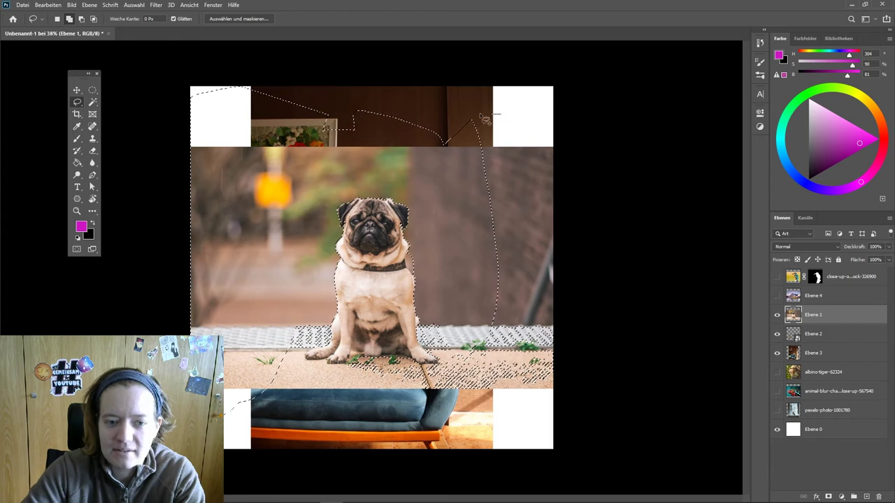
{"action": "mouse_move", "coordinate": [500, 113]}
{"action": "left_mouse_down"}
{"action": "mouse_move", "coordinate": [443, 360]}
{"action": "mouse_move", "coordinate": [552, 409]}
{"action": "left_mouse_up"}
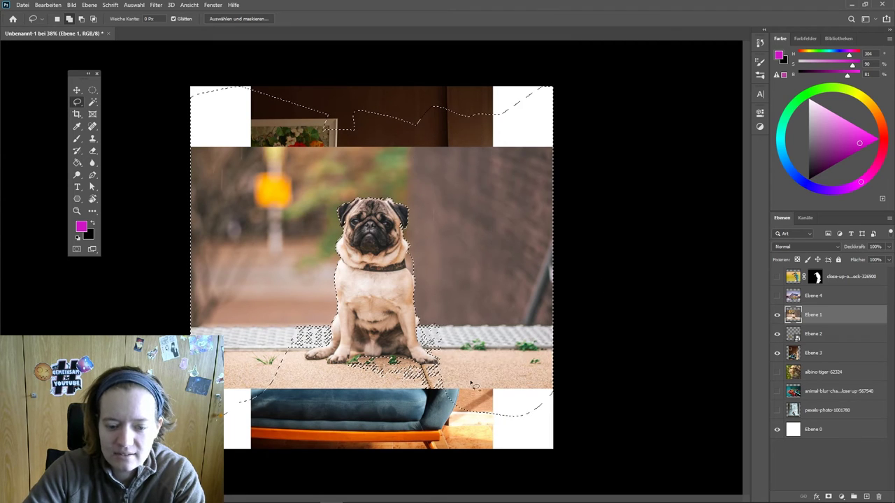
{"action": "scroll", "coordinate": [405, 369], "scroll_direction": "up", "scroll_amount": 3}
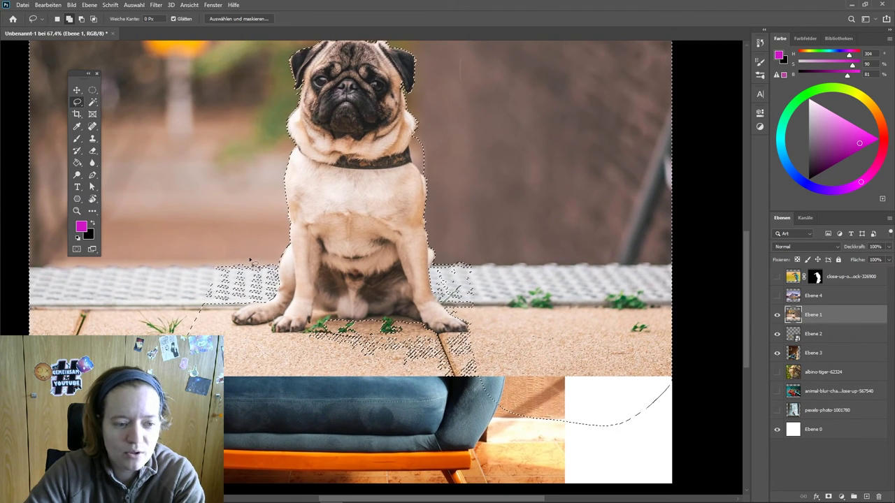
Lasso-subtract the floor around the pug's paws and beside its right leg.
{"action": "left_click_drag", "start_coordinate": [238, 231], "coordinate": [265, 252]}
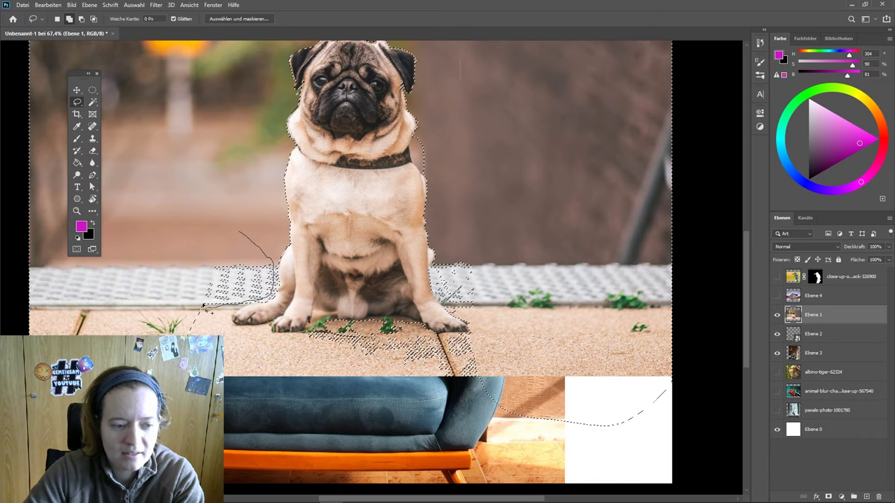
{"action": "left_click_drag", "start_coordinate": [205, 306], "coordinate": [210, 306]}
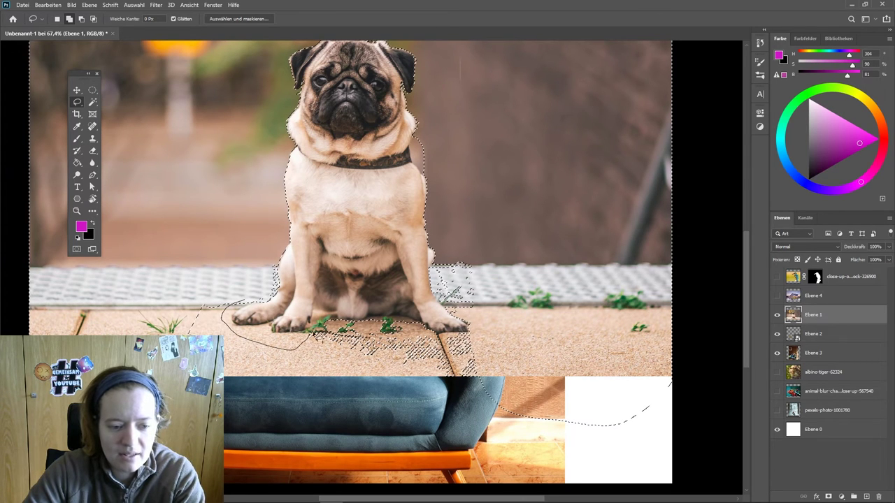
{"action": "left_click_drag", "start_coordinate": [416, 368], "coordinate": [434, 335]}
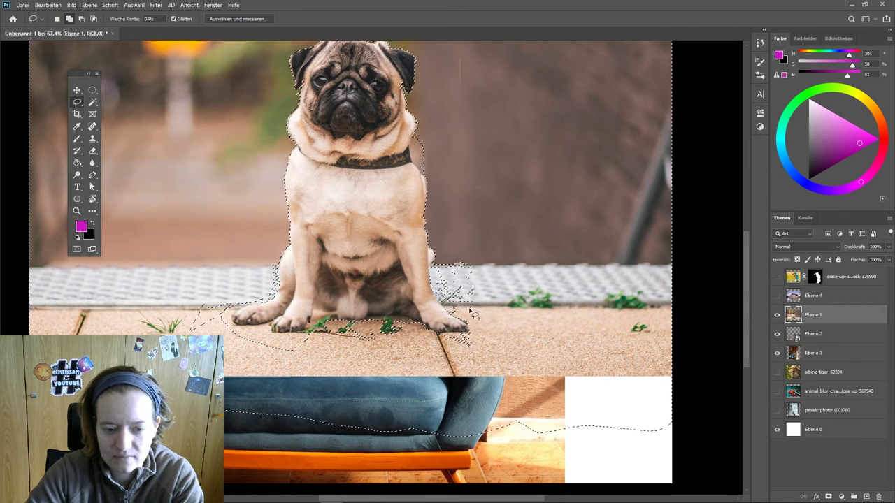
{"action": "scroll", "coordinate": [470, 275], "scroll_direction": "up", "scroll_amount": 4}
{"action": "left_click_drag", "start_coordinate": [470, 275], "coordinate": [460, 367]}
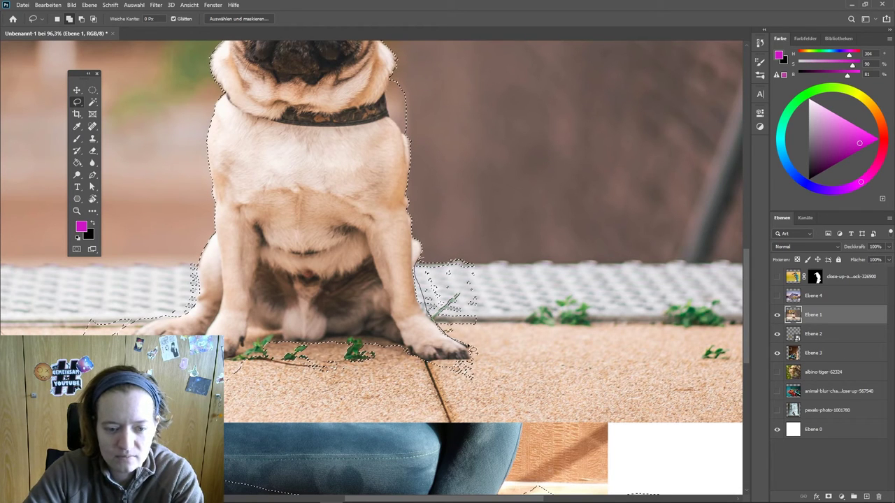
{"action": "left_click_drag", "start_coordinate": [482, 250], "coordinate": [463, 372]}
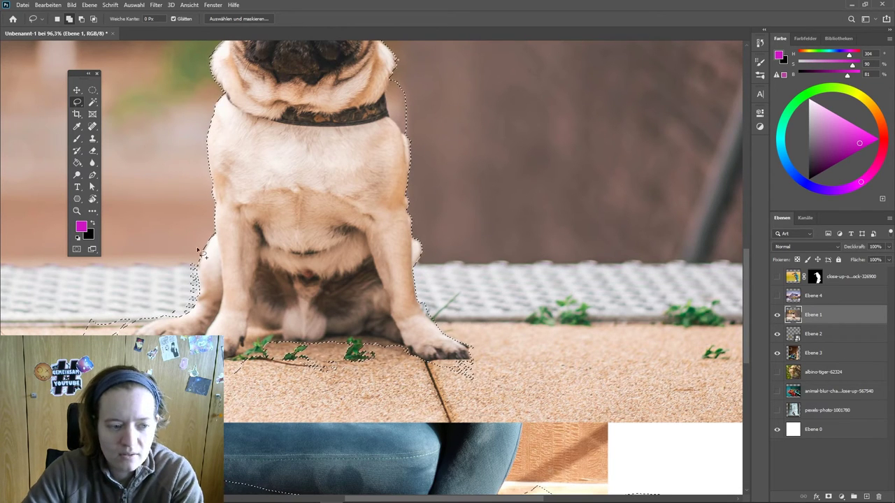
Correct the selection edges along the left leg and plants, then add a layer mask to Ebene 1.
{"action": "left_click_drag", "start_coordinate": [201, 256], "coordinate": [198, 281]}
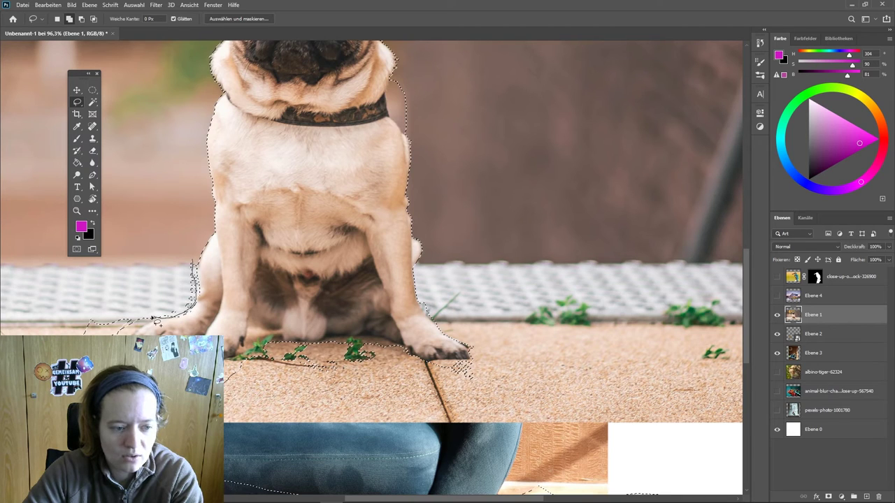
{"action": "left_click_drag", "start_coordinate": [156, 322], "coordinate": [198, 266]}
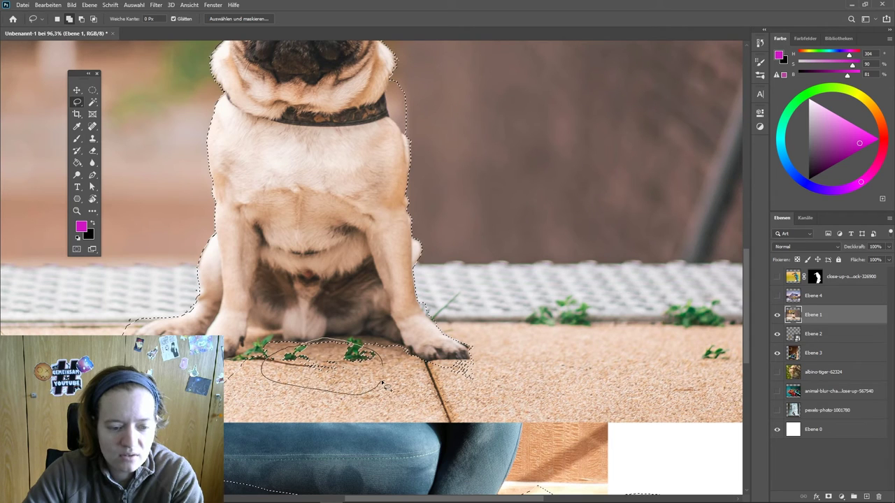
{"action": "left_click_drag", "start_coordinate": [271, 383], "coordinate": [384, 389]}
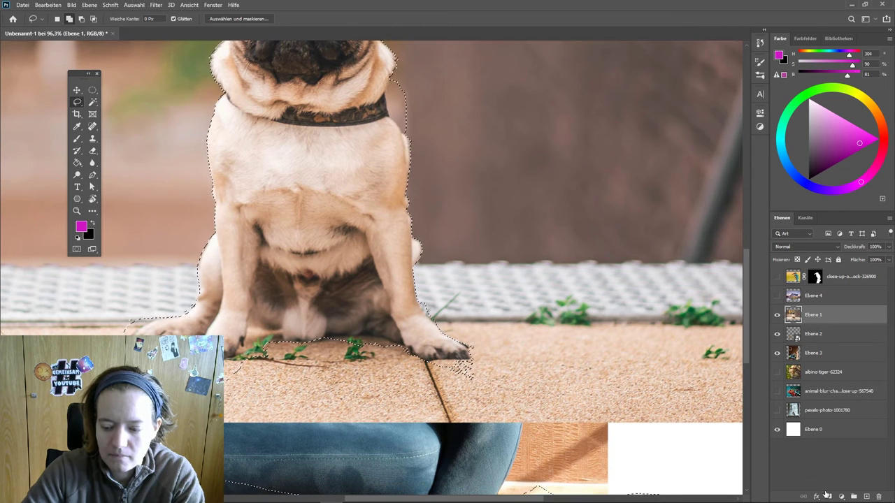
{"action": "left_click", "coordinate": [828, 497]}
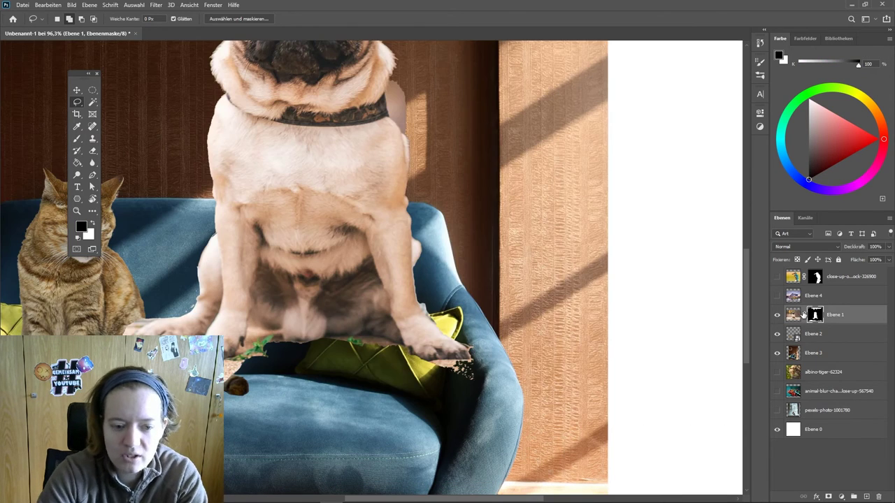
Invert the pug mask, hide Ebene 2 and Ebene 3, and paint out the brown shoulder patch.
{"action": "key", "text": "ctrl+i"}
{"action": "mouse_move", "coordinate": [509, 214]}
{"action": "left_mouse_down"}
{"action": "mouse_move", "coordinate": [570, 214]}
{"action": "mouse_move", "coordinate": [570, 252]}
{"action": "left_mouse_up"}
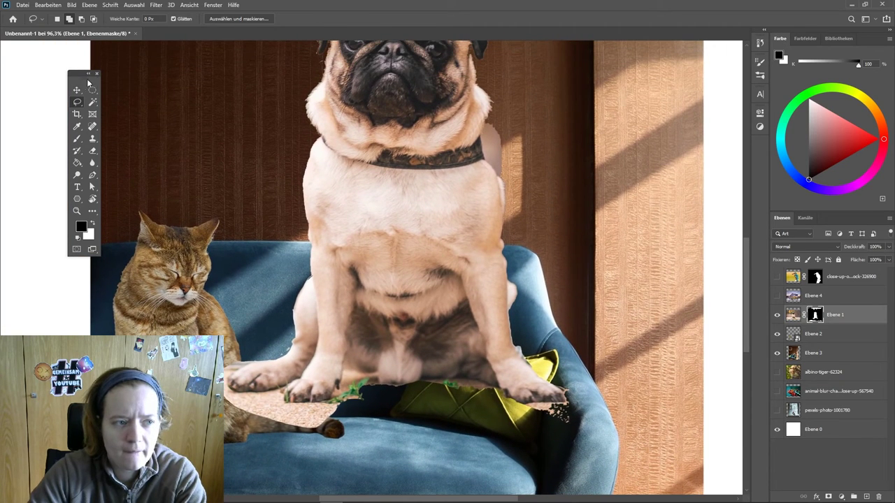
{"action": "left_click", "coordinate": [77, 90]}
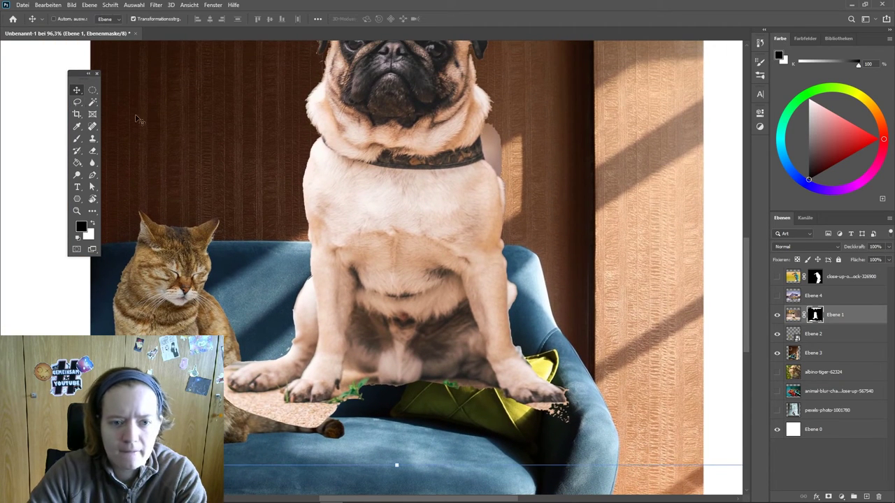
{"action": "left_click", "coordinate": [776, 353]}
{"action": "left_click", "coordinate": [778, 339]}
{"action": "left_click_drag", "start_coordinate": [581, 248], "coordinate": [620, 374]}
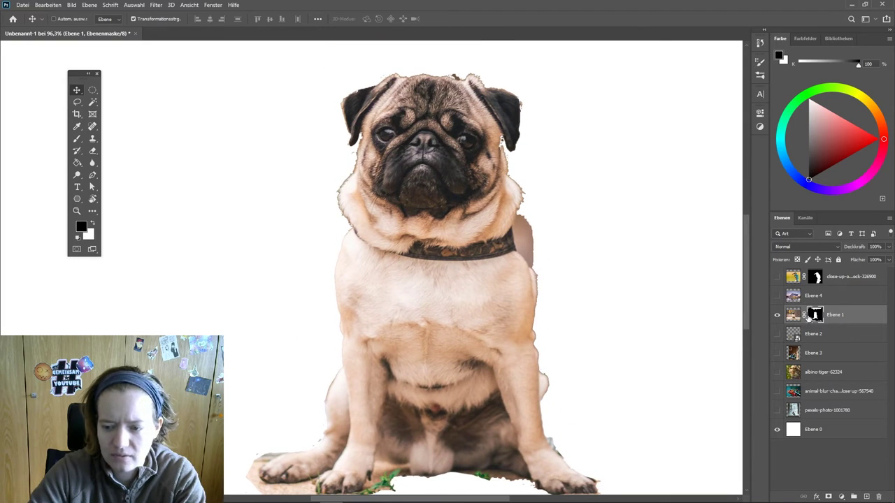
{"action": "left_click", "coordinate": [77, 139]}
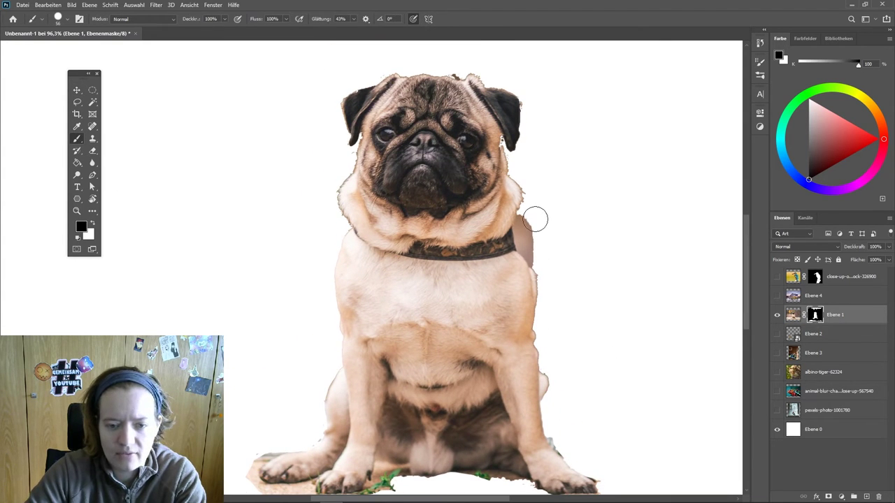
{"action": "left_click_drag", "start_coordinate": [535, 219], "coordinate": [536, 253]}
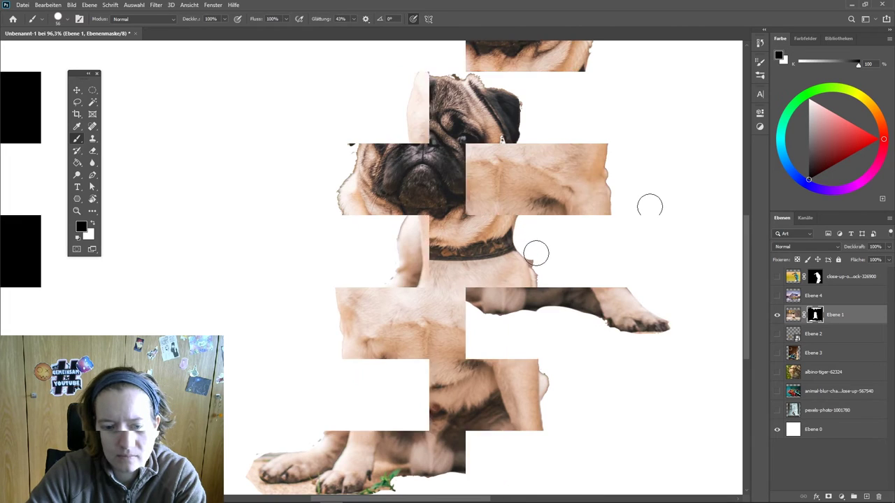
{"action": "key", "text": "ctrl+0"}
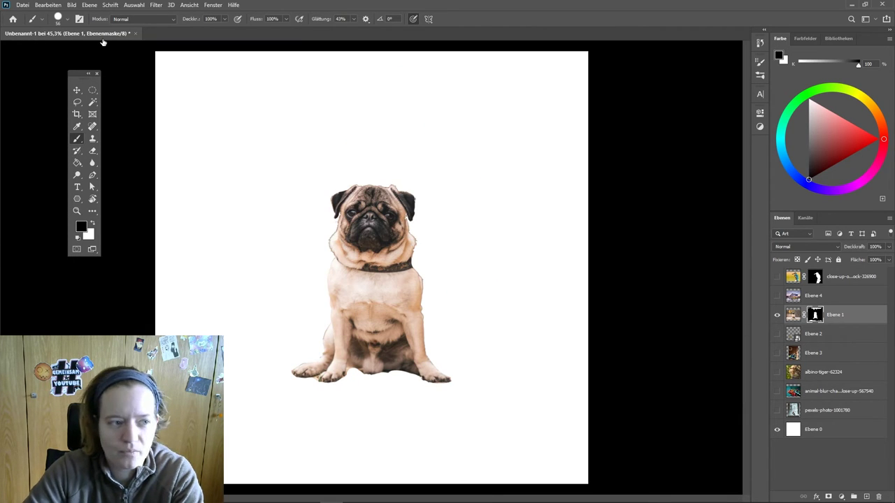
Convert the pug layer Ebene 1 to a smart object and show the cat and room layers again.
{"action": "left_click", "coordinate": [76, 90]}
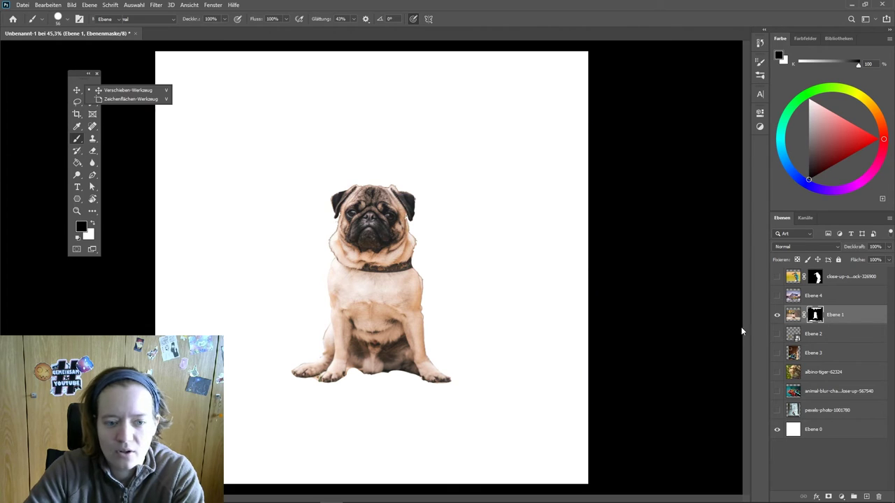
{"action": "right_click", "coordinate": [828, 314]}
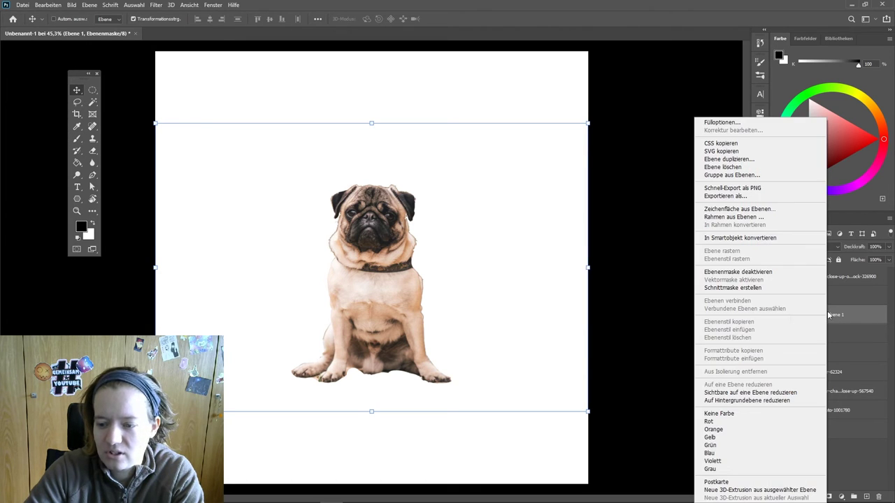
{"action": "left_click", "coordinate": [749, 242]}
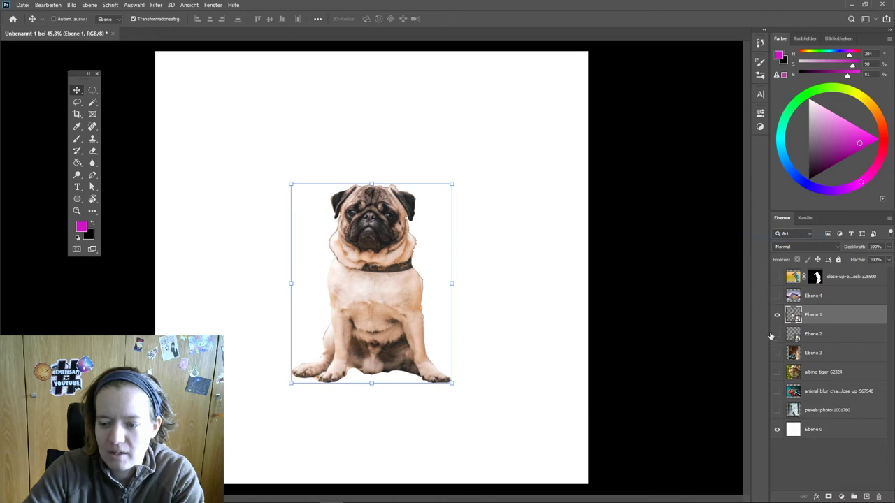
{"action": "left_click", "coordinate": [777, 334]}
{"action": "left_click", "coordinate": [777, 353]}
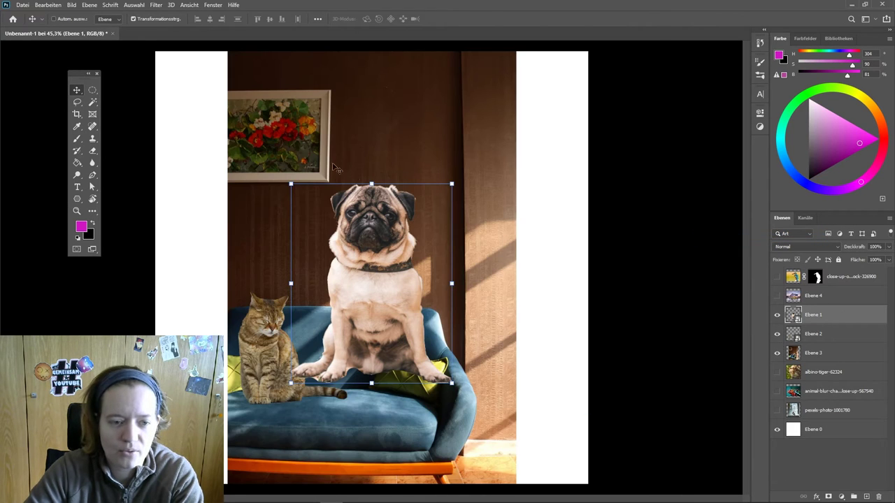
Scale the pug to 60.78%, place it on the sofa beside the cat, and commit.
{"action": "mouse_move", "coordinate": [371, 184]}
{"action": "left_mouse_down"}
{"action": "mouse_move", "coordinate": [373, 344]}
{"action": "mouse_move", "coordinate": [342, 305]}
{"action": "left_mouse_up"}
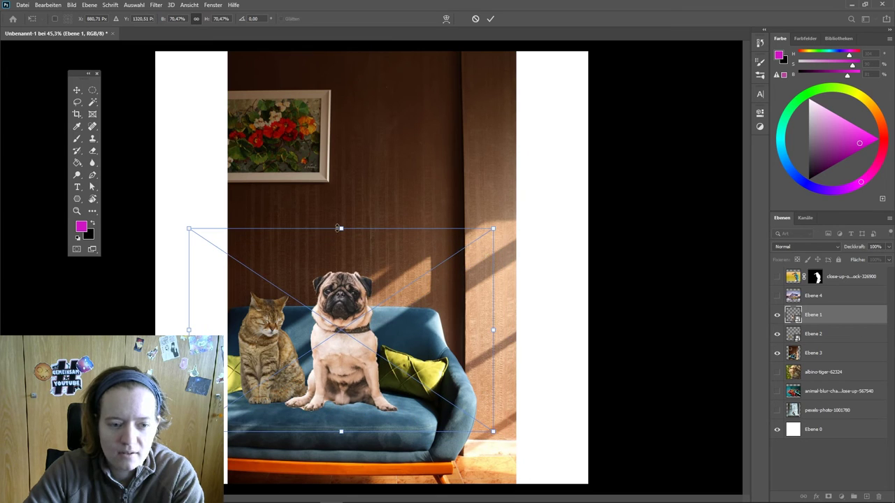
{"action": "left_click_drag", "start_coordinate": [341, 228], "coordinate": [341, 254]}
{"action": "mouse_move", "coordinate": [335, 327]}
{"action": "left_mouse_down"}
{"action": "mouse_move", "coordinate": [341, 314]}
{"action": "mouse_move", "coordinate": [342, 328]}
{"action": "left_mouse_up"}
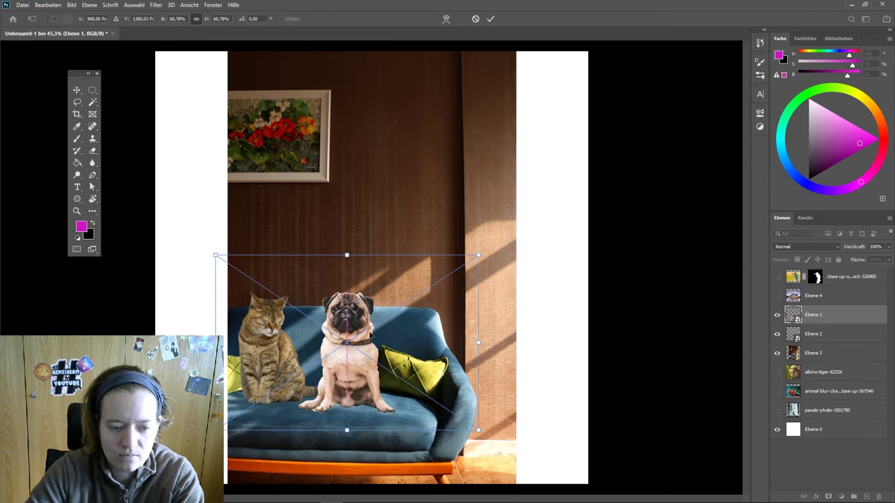
{"action": "scroll", "coordinate": [541, 299], "scroll_direction": "down", "scroll_amount": 1}
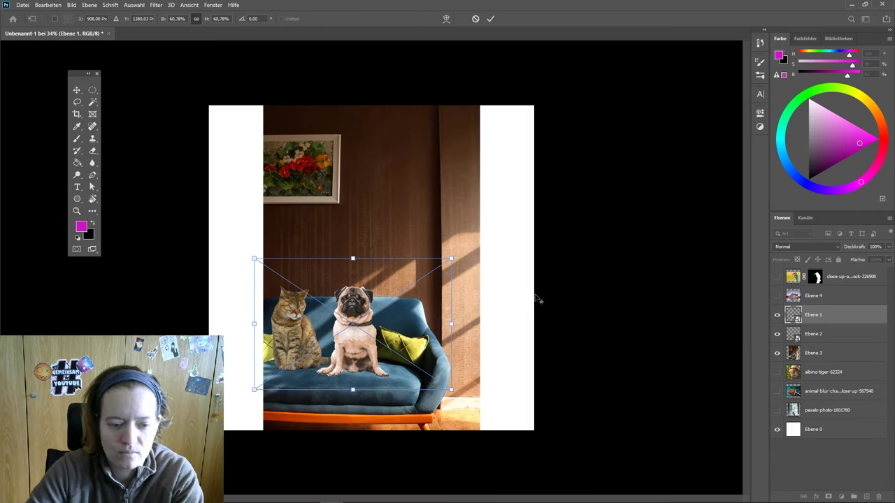
{"action": "left_click", "coordinate": [490, 18]}
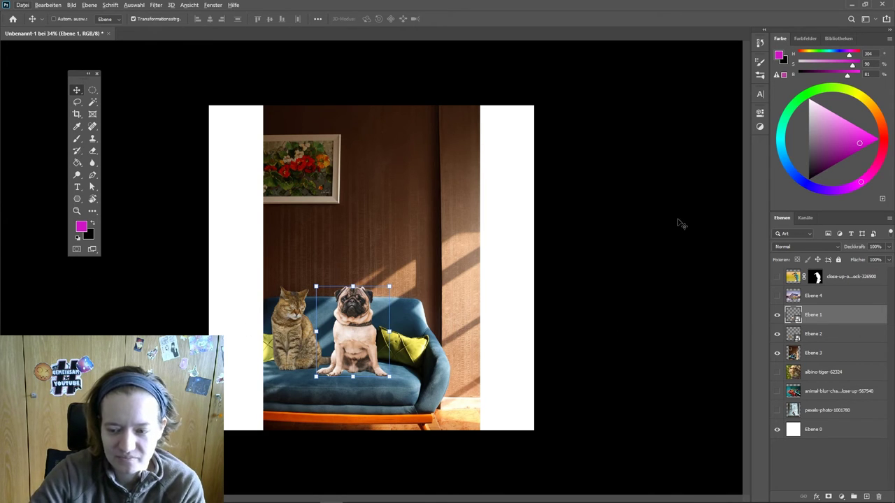
Select Ebene 1, Ebene 2 and Ebene 3 and group them into Gruppe 1.
{"action": "left_click", "coordinate": [818, 353], "text": "ctrl"}
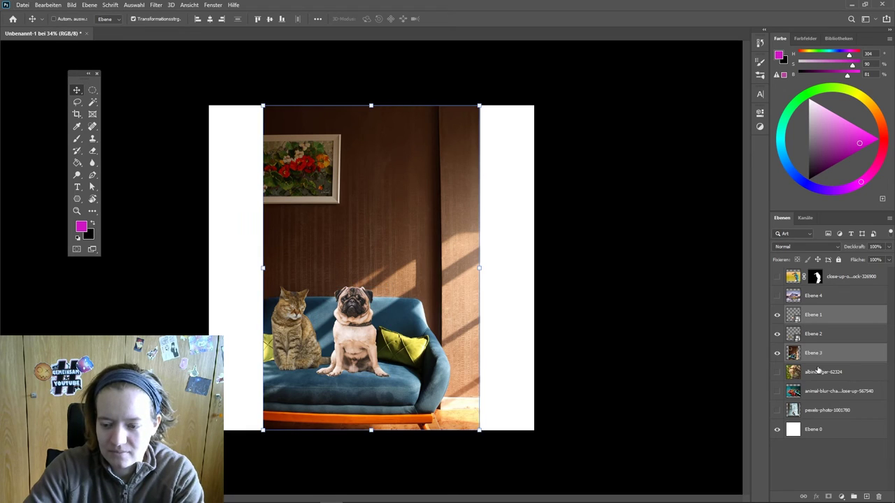
{"action": "left_click", "coordinate": [815, 336], "text": "ctrl"}
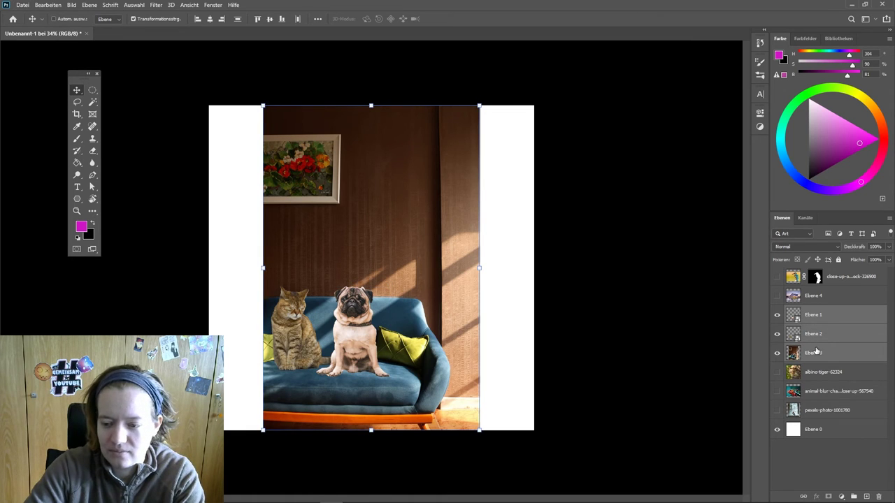
{"action": "left_click", "coordinate": [854, 497]}
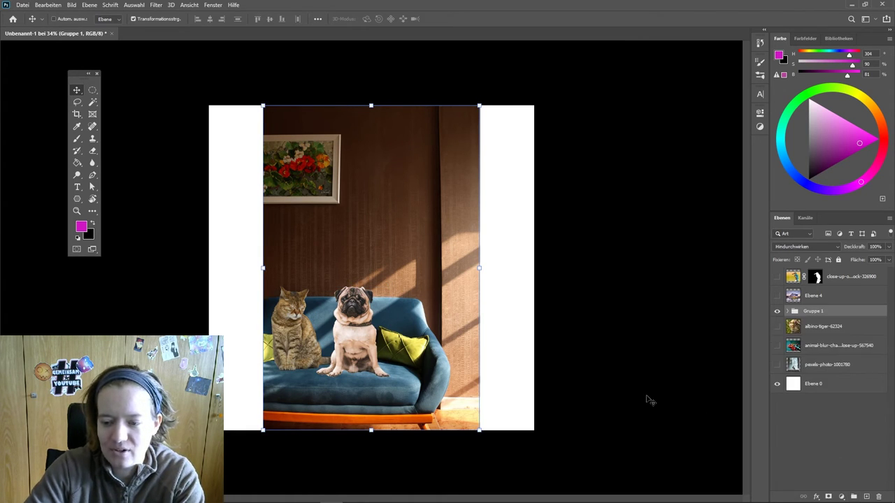
{"action": "left_click", "coordinate": [778, 312]}
{"action": "left_click", "coordinate": [778, 313]}
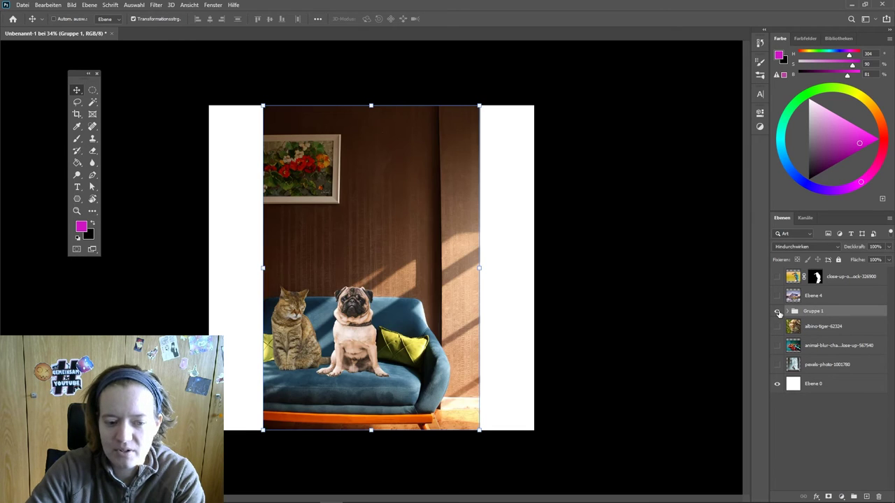
Hide Gruppe 1 and show the albino-tiger-62324 leopard photo instead.
{"action": "left_click", "coordinate": [778, 312]}
{"action": "left_click", "coordinate": [776, 327]}
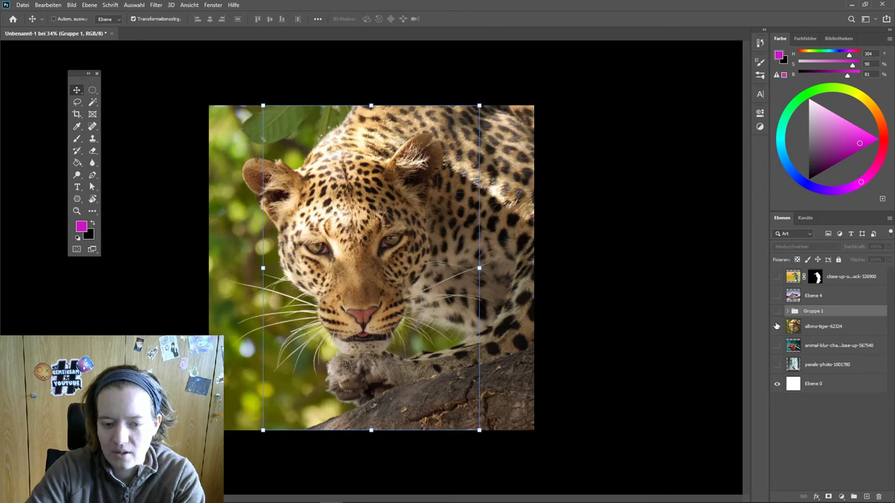
{"action": "scroll", "coordinate": [377, 253], "scroll_direction": "up", "scroll_amount": 2}
{"action": "scroll", "coordinate": [334, 219], "scroll_direction": "up", "scroll_amount": 1}
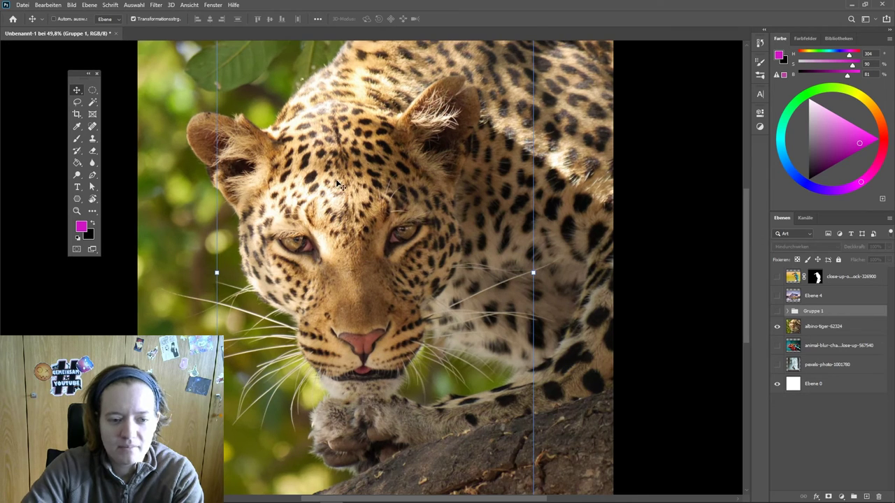
{"action": "scroll", "coordinate": [285, 161], "scroll_direction": "down", "scroll_amount": 3}
{"action": "scroll", "coordinate": [343, 179], "scroll_direction": "up", "scroll_amount": 1}
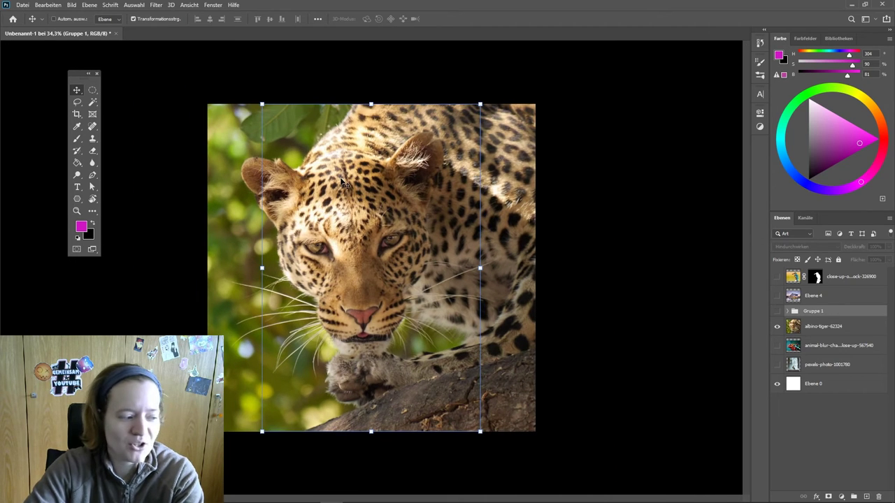
{"action": "left_click", "coordinate": [77, 102]}
{"action": "scroll", "coordinate": [391, 252], "scroll_direction": "up", "scroll_amount": 3}
{"action": "scroll", "coordinate": [408, 274], "scroll_direction": "down", "scroll_amount": 1}
Lasso both of the leopard's eyes, adding the second eye in Add mode.
{"action": "scroll", "coordinate": [463, 303], "scroll_direction": "up", "scroll_amount": 2}
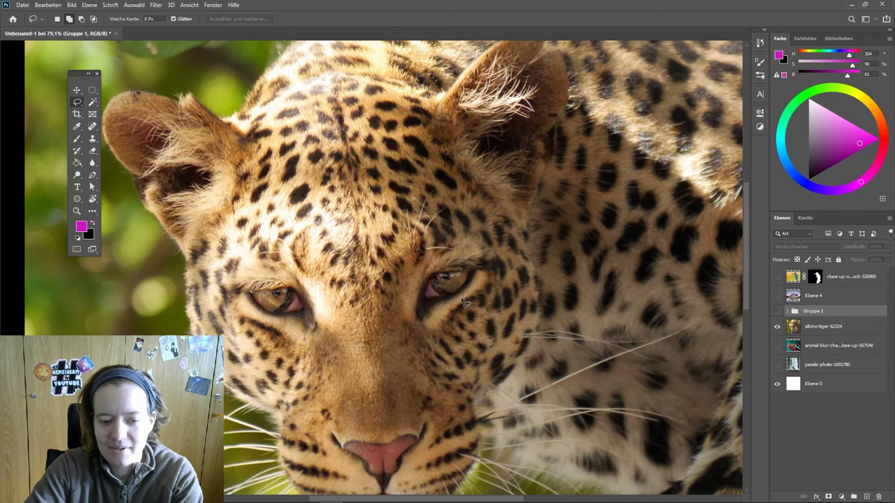
{"action": "mouse_move", "coordinate": [470, 271]}
{"action": "left_mouse_down"}
{"action": "mouse_move", "coordinate": [439, 282]}
{"action": "mouse_move", "coordinate": [467, 278]}
{"action": "left_mouse_up"}
{"action": "left_click", "coordinate": [81, 19]}
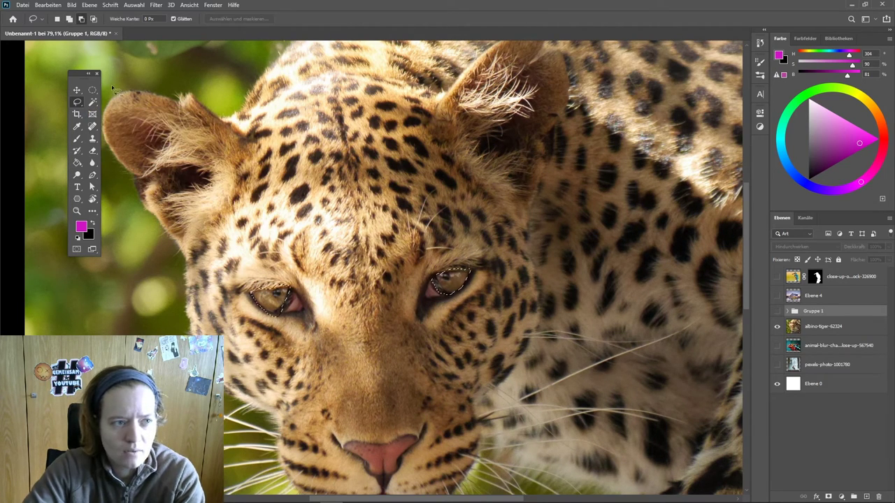
{"action": "left_click_drag", "start_coordinate": [288, 286], "coordinate": [252, 294]}
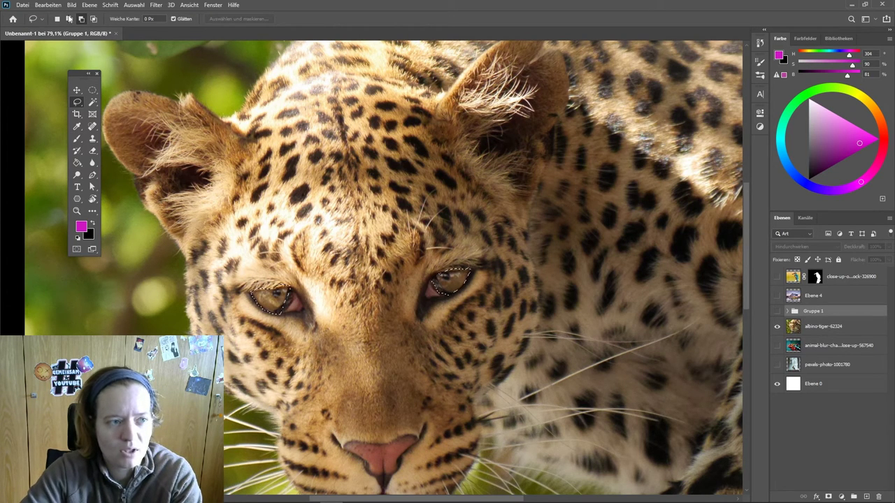
{"action": "key", "text": "shift"}
Select the leopard's pink nose with the Magic Wand, lowering tolerance to 20.
{"action": "left_click", "coordinate": [92, 103]}
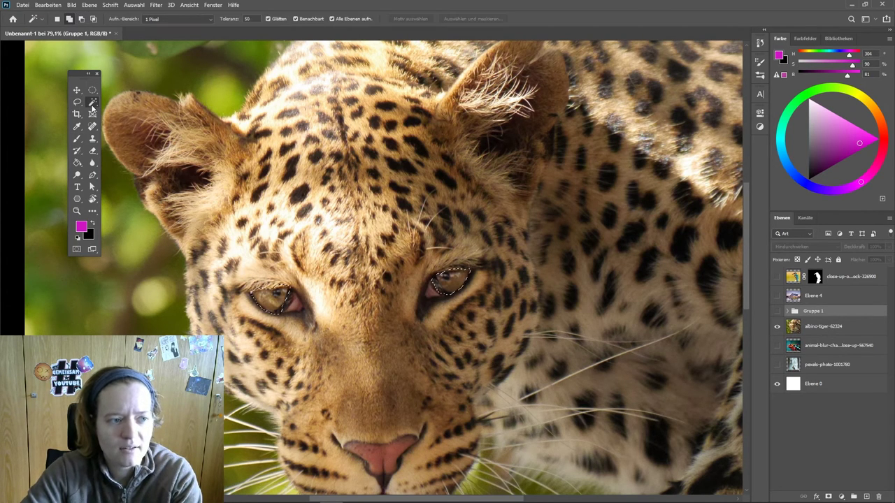
{"action": "left_click", "coordinate": [376, 464]}
{"action": "key", "text": "ctrl+z"}
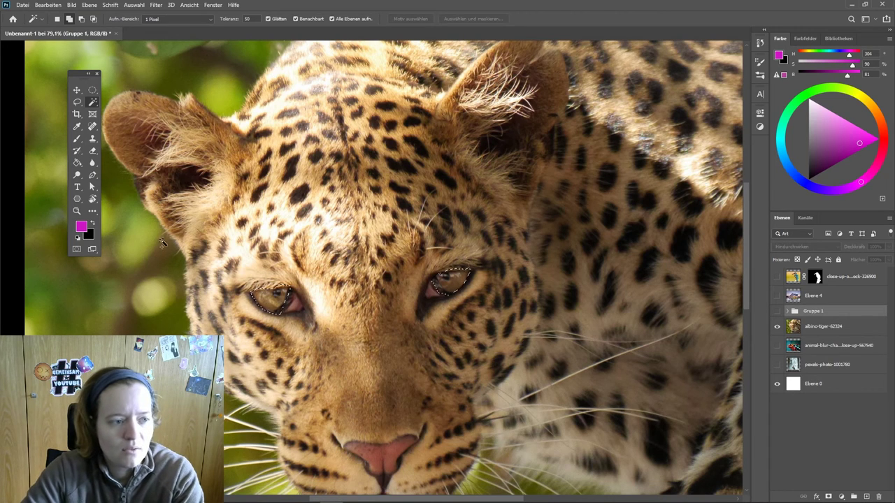
{"action": "left_click_drag", "start_coordinate": [406, 412], "coordinate": [409, 330]}
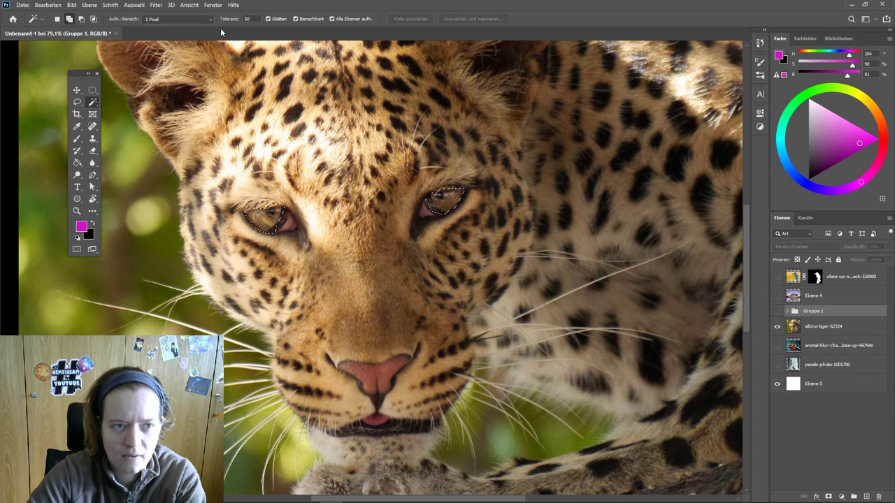
{"action": "left_click", "coordinate": [247, 19]}
{"action": "type", "text": "20"}
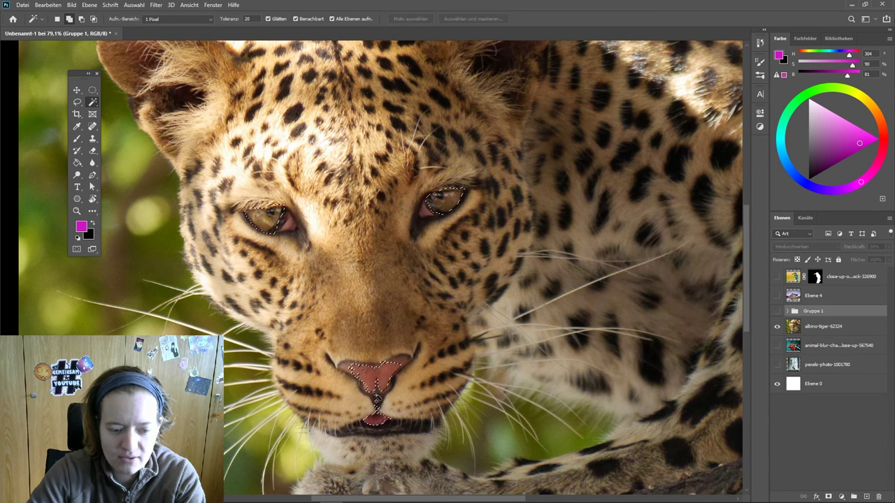
Fine-tune the eye-and-nose selection with Lasso subtract mode and fit the whole image in view.
{"action": "left_click", "coordinate": [77, 102]}
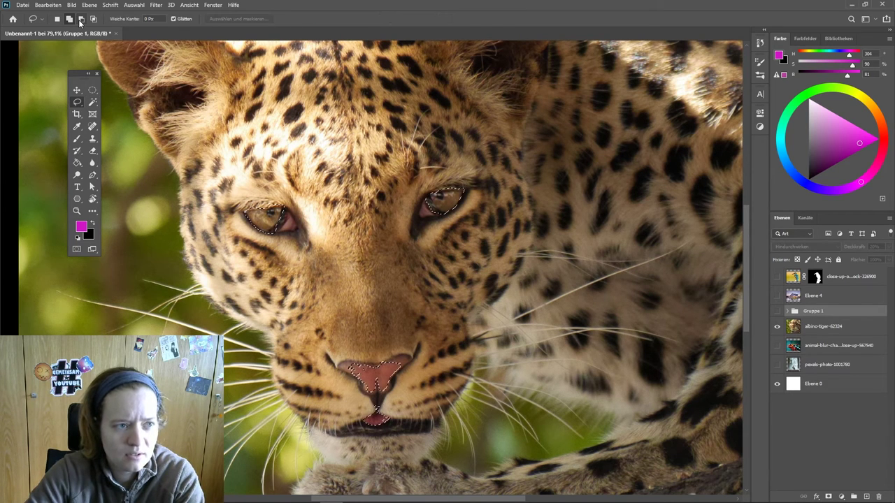
{"action": "left_click", "coordinate": [81, 19]}
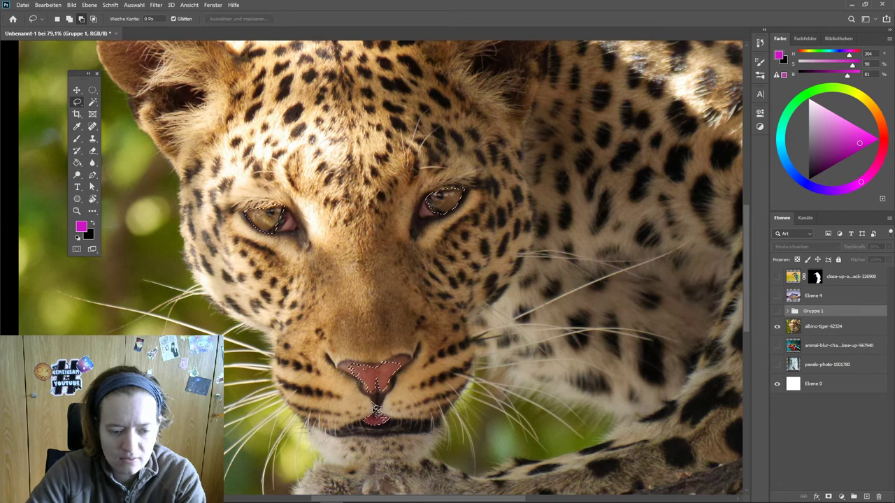
{"action": "left_click", "coordinate": [91, 103]}
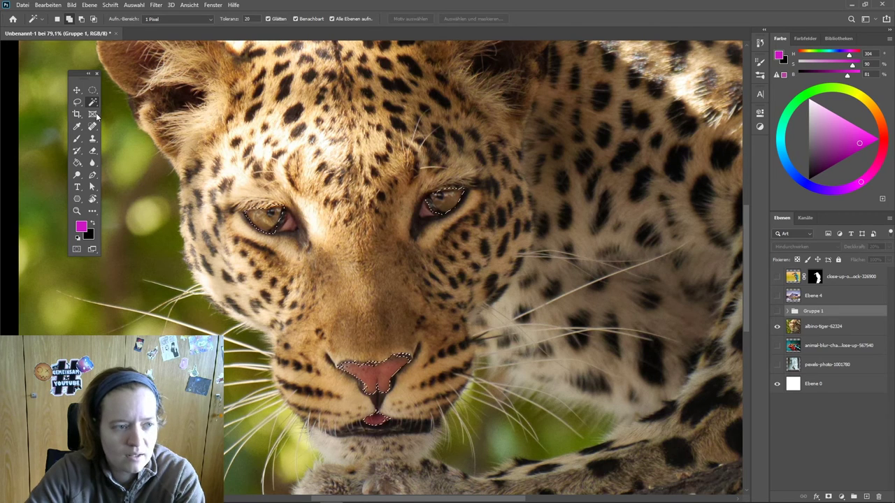
{"action": "key", "text": "l"}
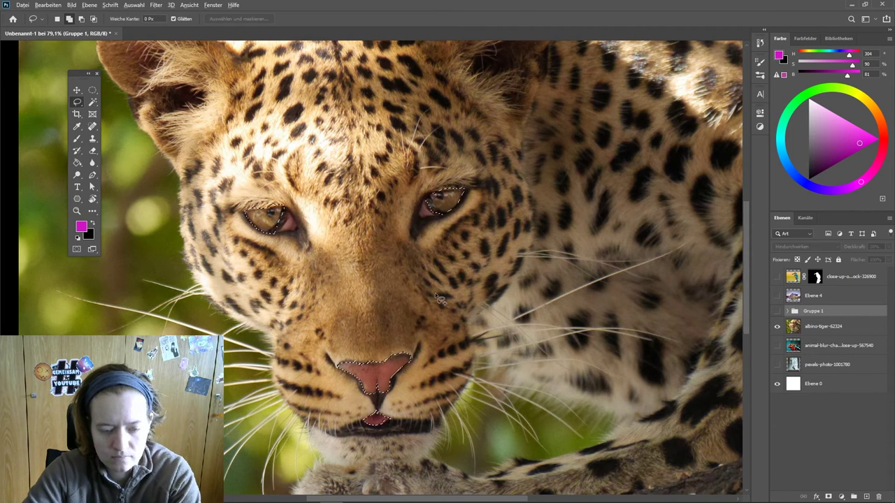
{"action": "key", "text": "ctrl+0"}
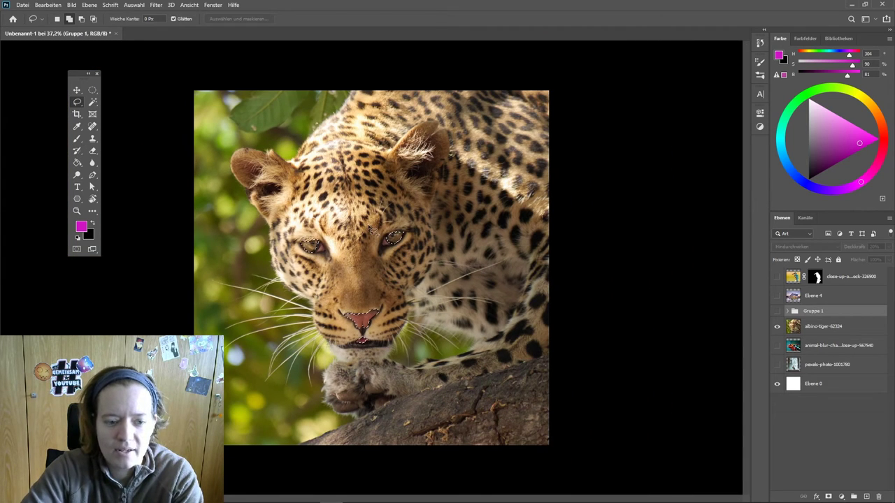
{"action": "left_click", "coordinate": [75, 139]}
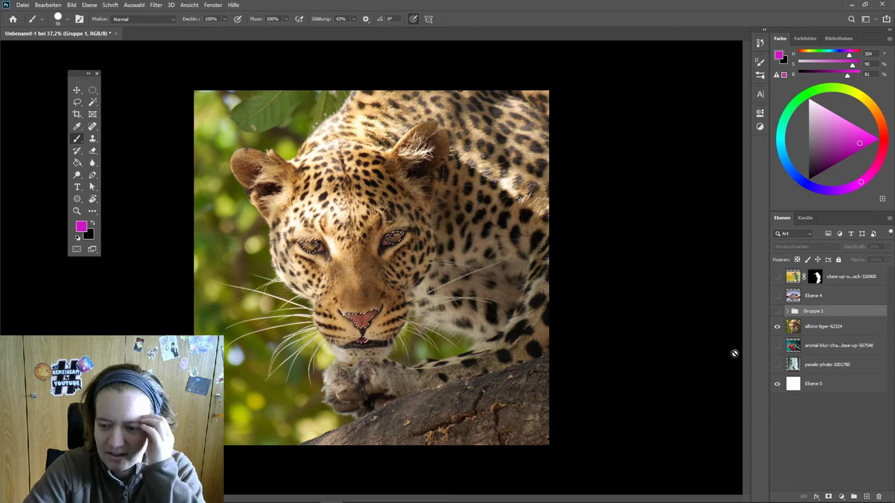
Add a new empty layer above the albino-tiger leopard photo and set the foreground colour to dark green.
{"action": "left_click", "coordinate": [806, 326]}
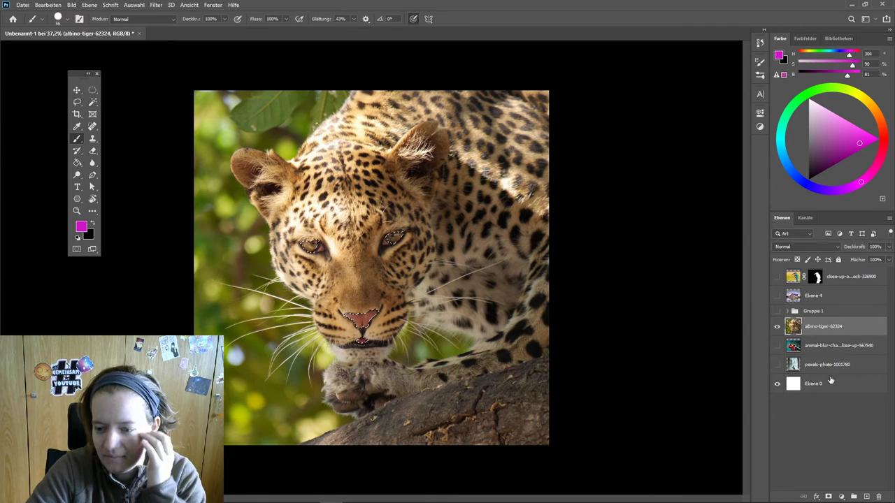
{"action": "left_click", "coordinate": [867, 497]}
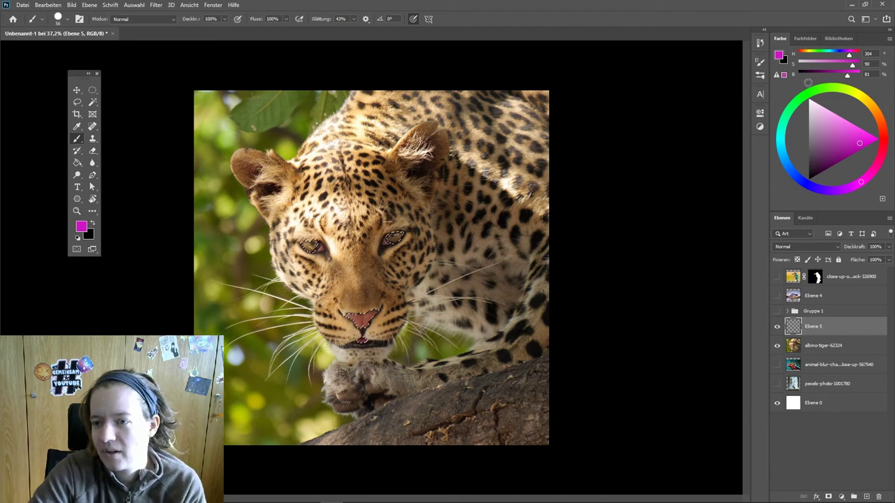
{"action": "left_click", "coordinate": [808, 93]}
{"action": "left_click_drag", "start_coordinate": [831, 137], "coordinate": [838, 163]}
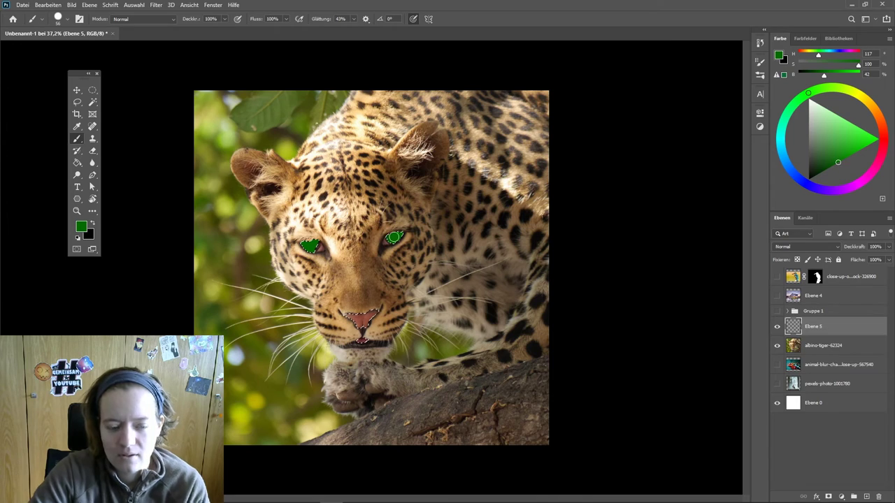
Zoom in and lasso-select the pink inner corner of the leopard's left eye.
{"action": "scroll", "coordinate": [353, 259], "scroll_direction": "up", "scroll_amount": 3}
{"action": "scroll", "coordinate": [360, 245], "scroll_direction": "up", "scroll_amount": 3}
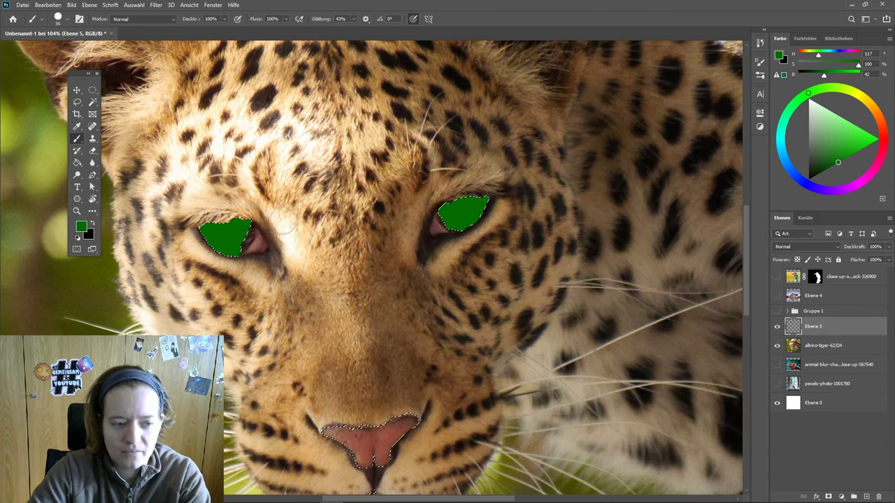
{"action": "left_click", "coordinate": [77, 102]}
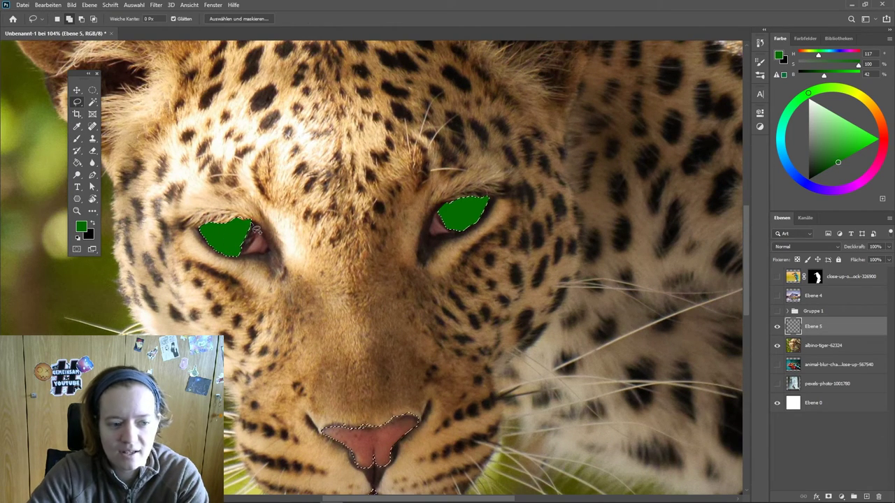
{"action": "left_click_drag", "start_coordinate": [257, 230], "coordinate": [258, 232]}
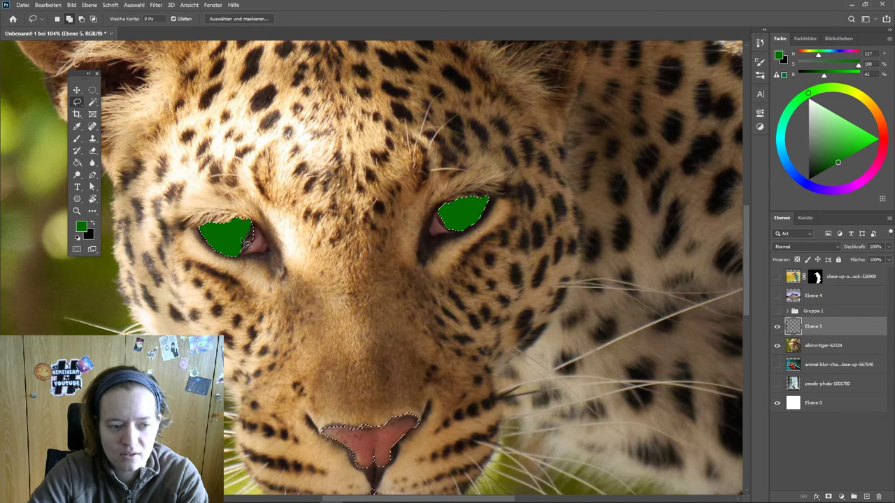
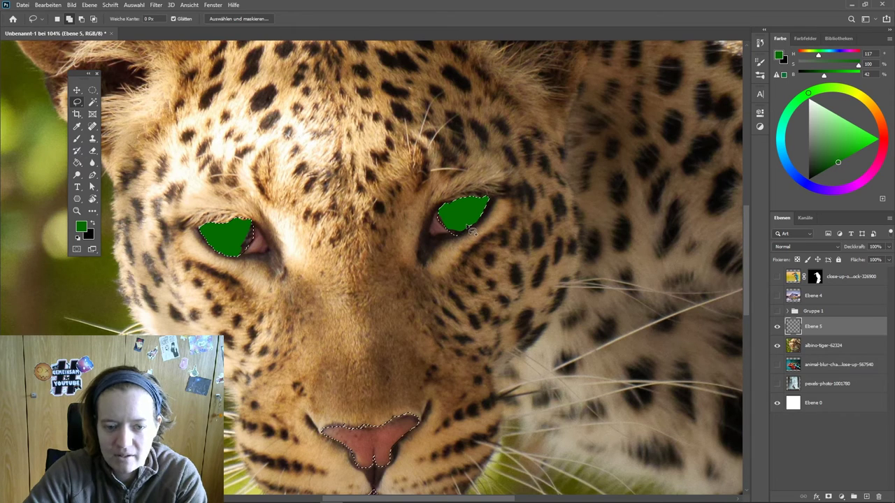
Switch to the Brush, zoom out, and open Ebene 5's blend mode list.
{"action": "key", "text": "b"}
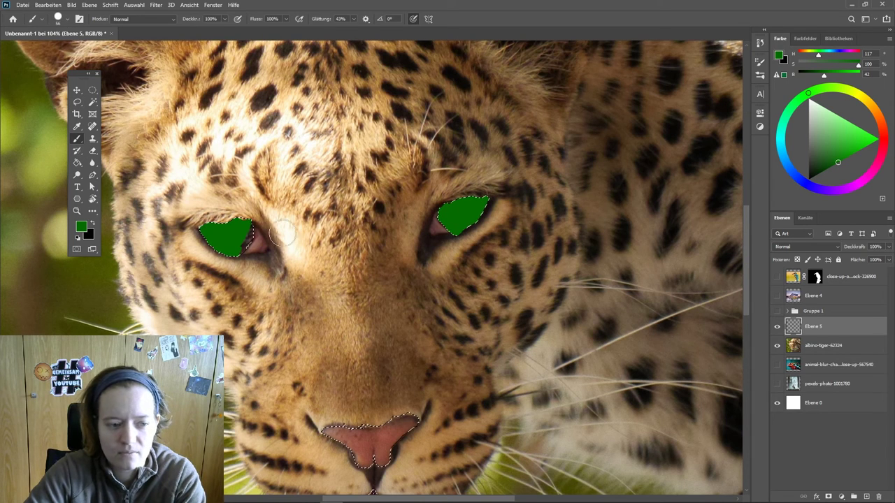
{"action": "scroll", "coordinate": [301, 238], "scroll_direction": "down", "scroll_amount": 2}
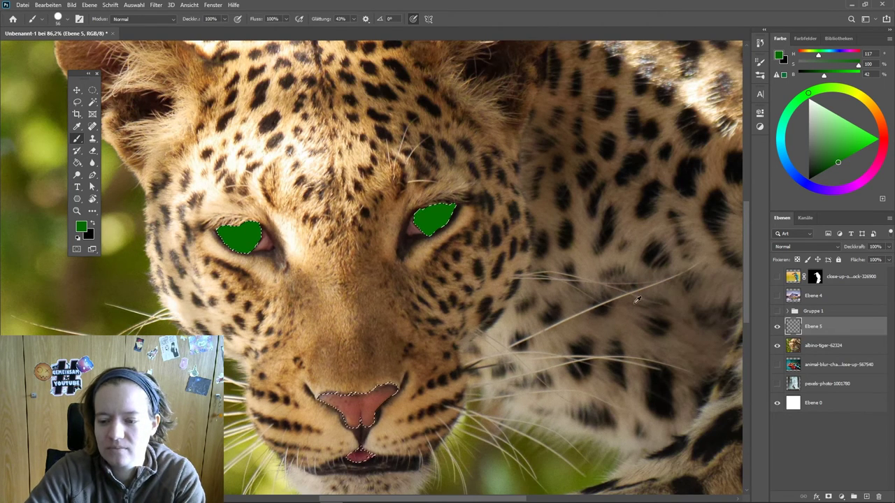
{"action": "scroll", "coordinate": [659, 258], "scroll_direction": "down", "scroll_amount": 1}
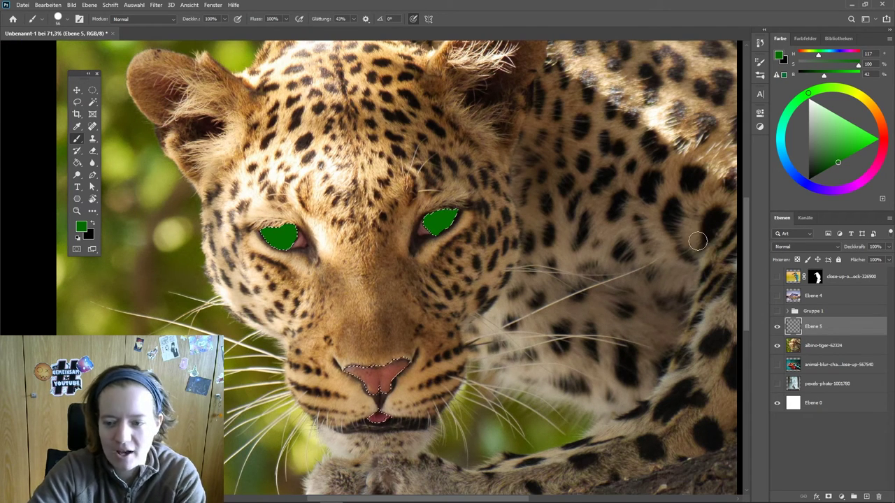
{"action": "left_click", "coordinate": [808, 247]}
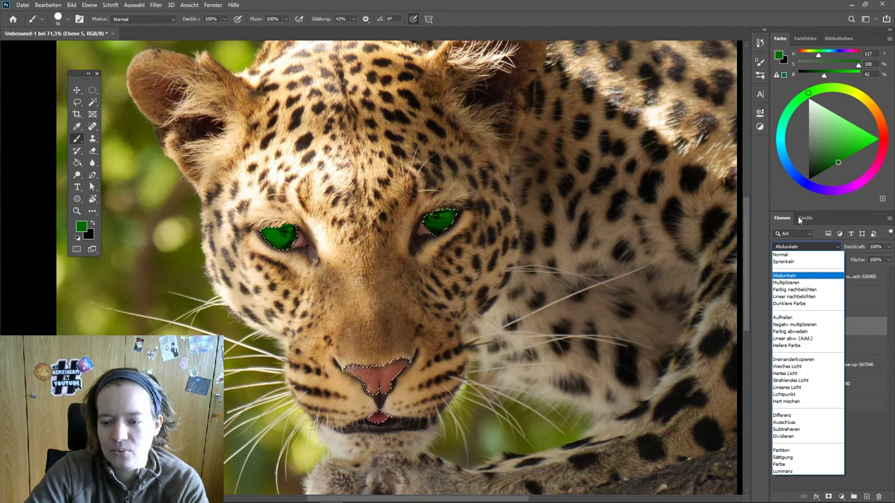
Set Ebene 5 to Darken (Abdunkeln) and pick a darker green painting colour.
{"action": "left_click", "coordinate": [806, 275]}
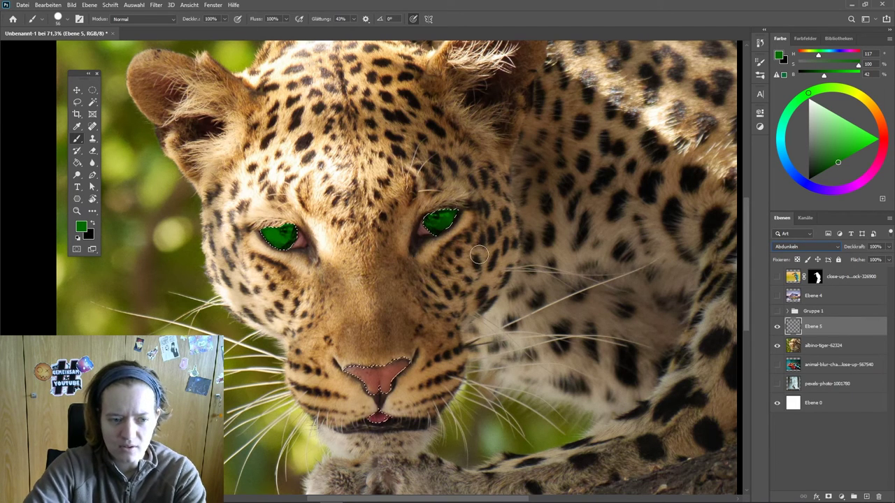
{"action": "scroll", "coordinate": [489, 261], "scroll_direction": "down", "scroll_amount": 3}
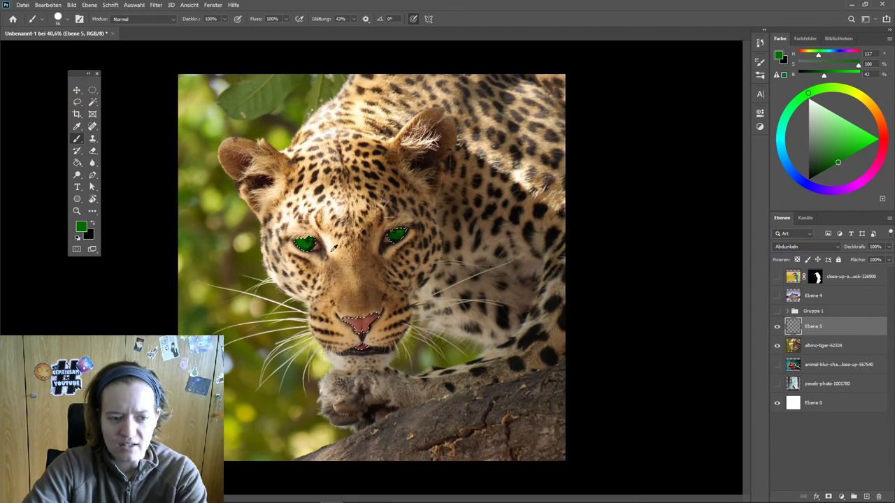
{"action": "left_click", "coordinate": [839, 143]}
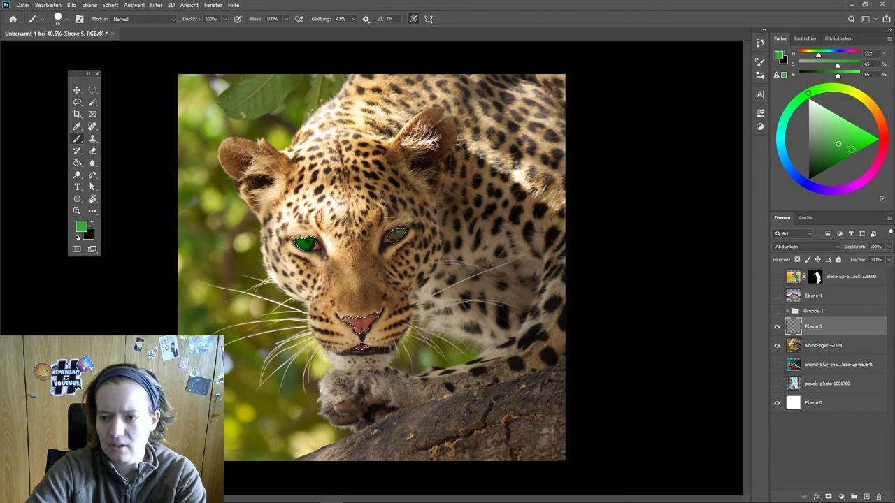
{"action": "left_click", "coordinate": [838, 154]}
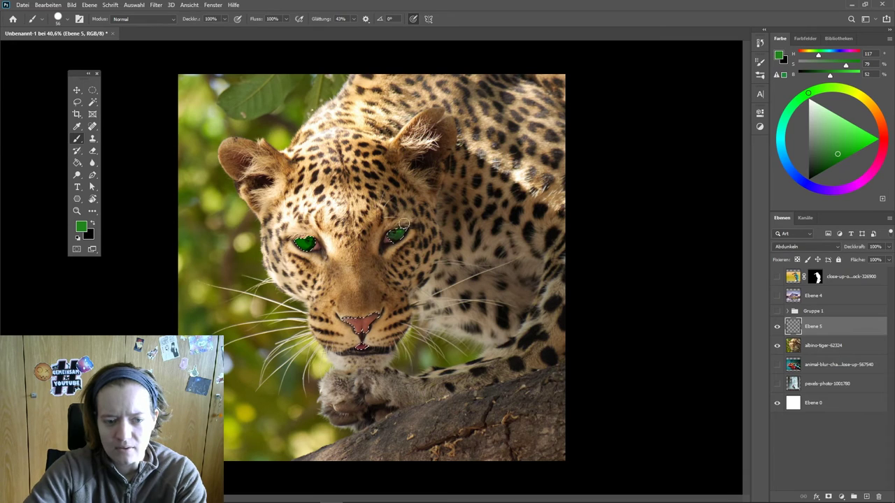
Set the brush size to 99 and switch to the Lasso tool.
{"action": "right_click", "coordinate": [376, 242]}
{"action": "type", "text": "99 Px"}
{"action": "key", "text": "Return"}
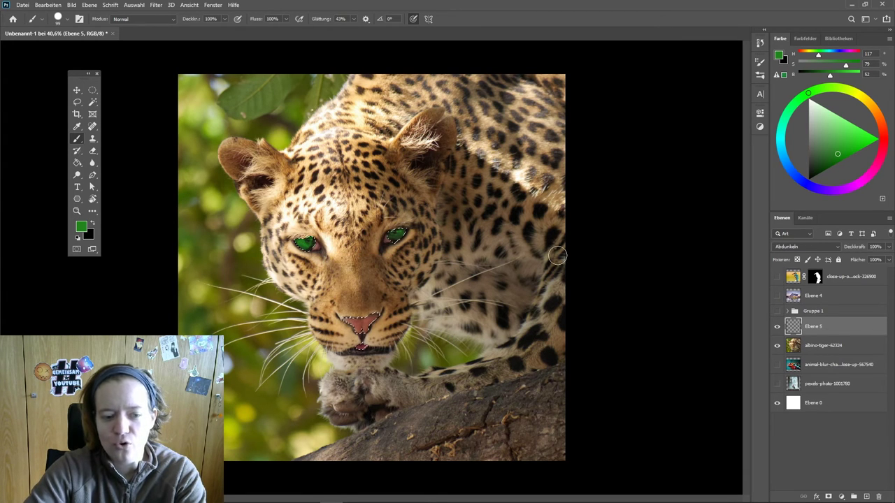
{"action": "scroll", "coordinate": [458, 270], "scroll_direction": "down", "scroll_amount": 1}
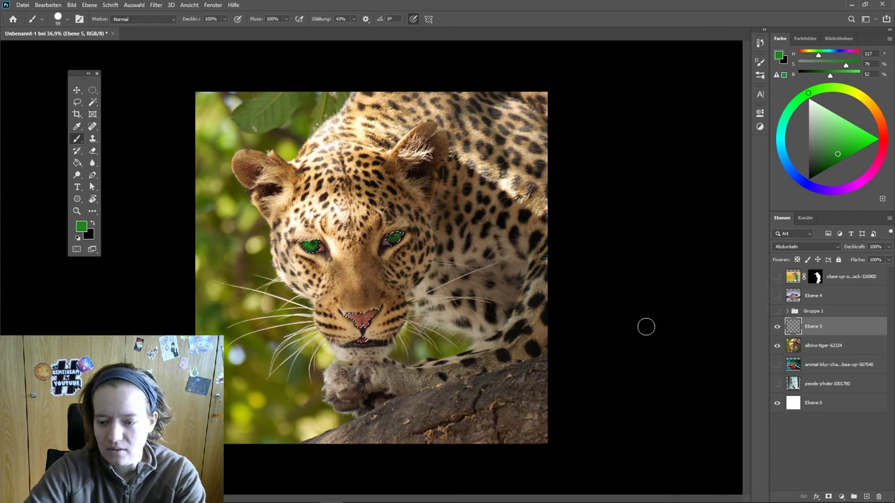
{"action": "left_click", "coordinate": [77, 101]}
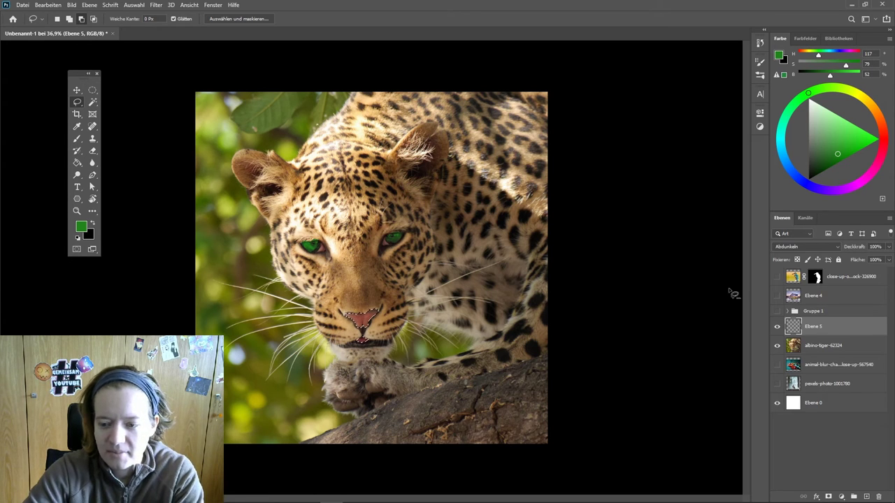
Add new layer Ebene 6 above Ebene 5, keep it selected, and show the gradient tool group.
{"action": "left_click", "coordinate": [866, 496]}
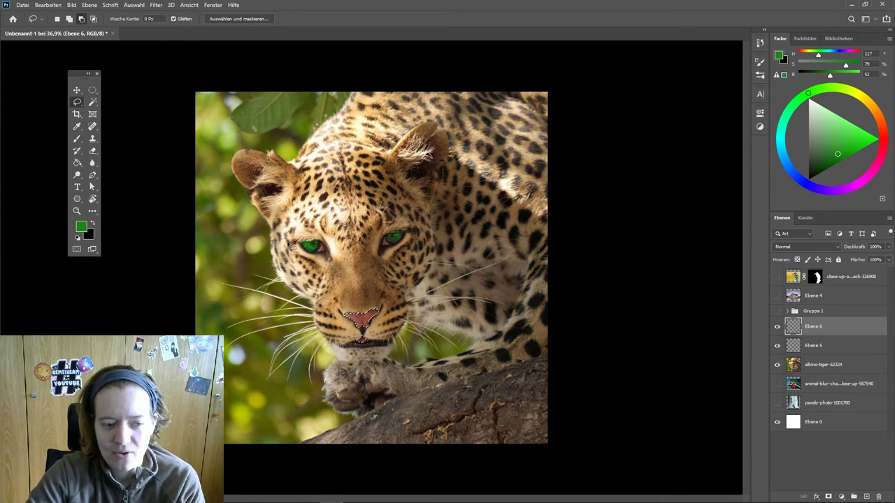
{"action": "scroll", "coordinate": [299, 237], "scroll_direction": "up", "scroll_amount": 5}
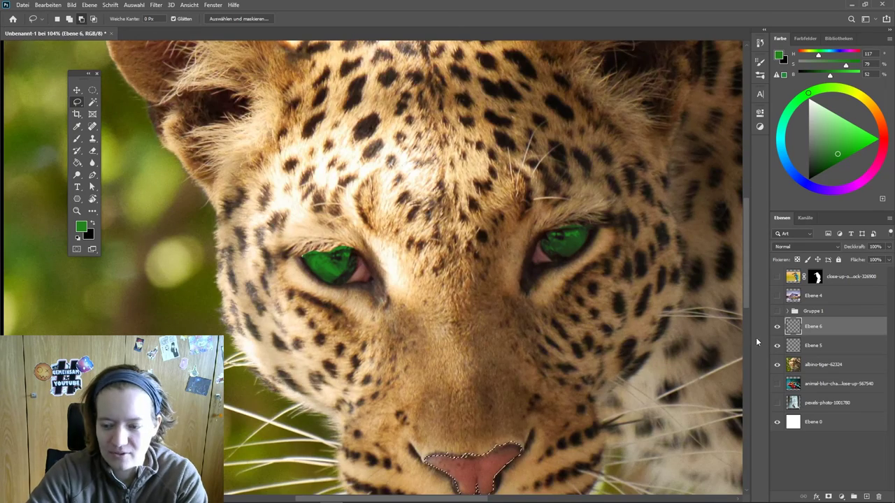
{"action": "left_click", "coordinate": [811, 348]}
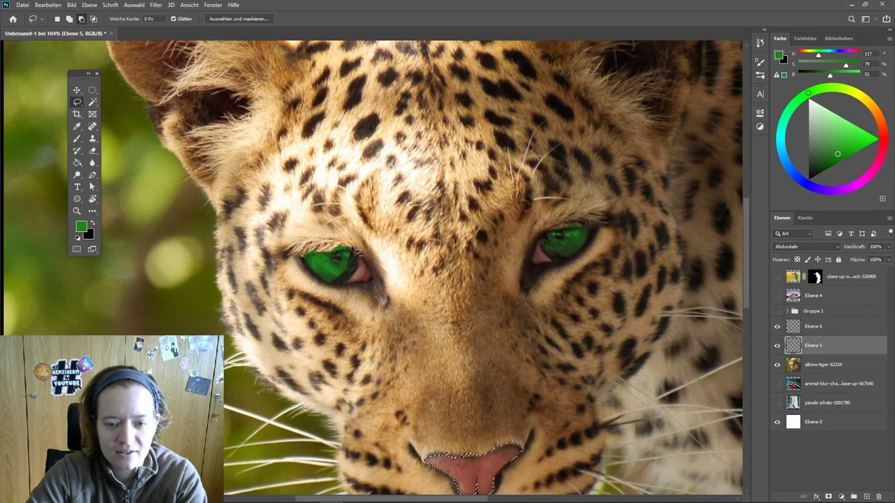
{"action": "scroll", "coordinate": [511, 288], "scroll_direction": "down", "scroll_amount": 2}
{"action": "scroll", "coordinate": [484, 340], "scroll_direction": "down", "scroll_amount": 2}
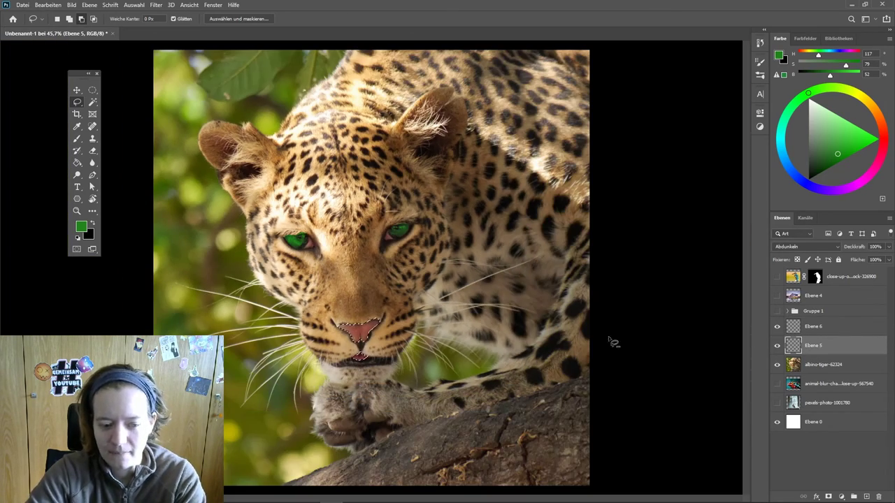
{"action": "left_click", "coordinate": [805, 327]}
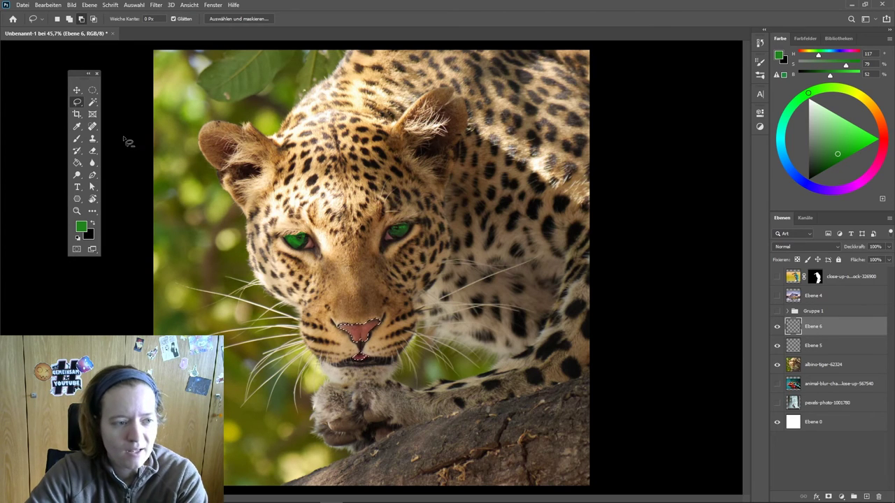
{"action": "mouse_move", "coordinate": [77, 162]}
{"action": "left_mouse_down"}
{"action": "mouse_move", "coordinate": [99, 174]}
{"action": "mouse_move", "coordinate": [105, 163]}
{"action": "left_mouse_up"}
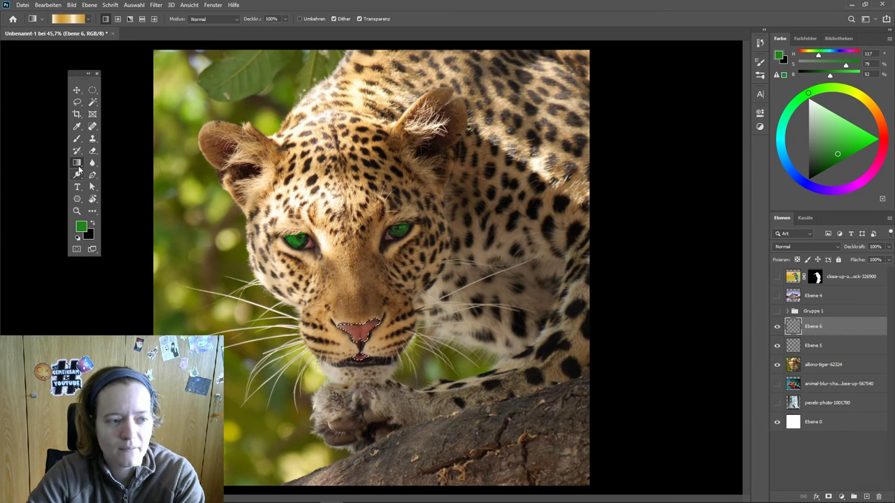
Use the Gradient tool with the green gradient preset chosen from the options bar.
{"action": "left_click", "coordinate": [87, 19]}
{"action": "left_click", "coordinate": [87, 19]}
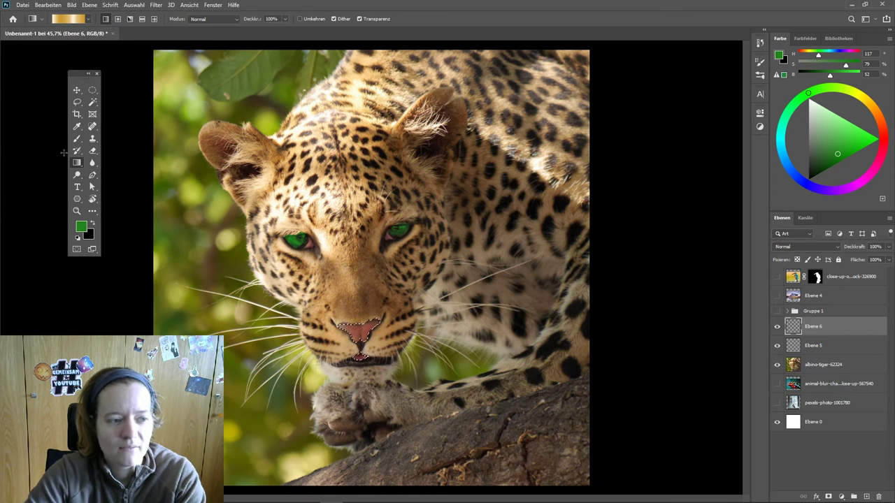
{"action": "left_click", "coordinate": [88, 20]}
{"action": "left_click", "coordinate": [88, 20]}
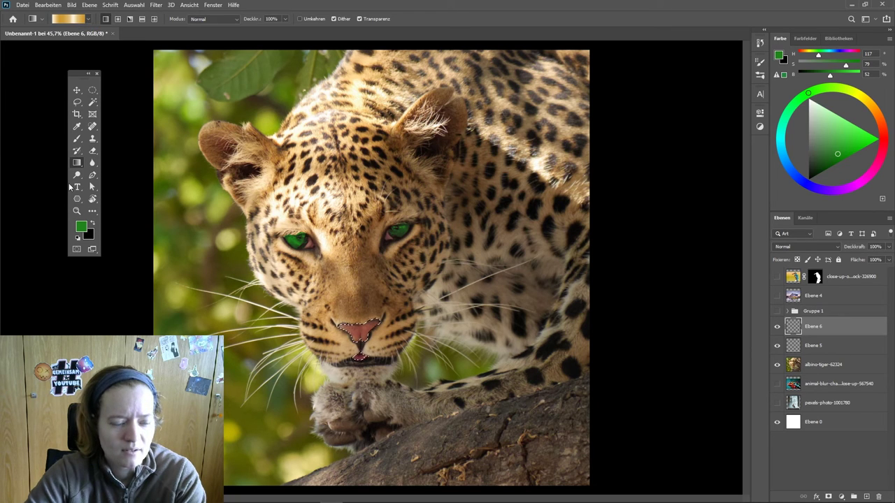
{"action": "right_click", "coordinate": [78, 162]}
{"action": "left_click", "coordinate": [112, 151]}
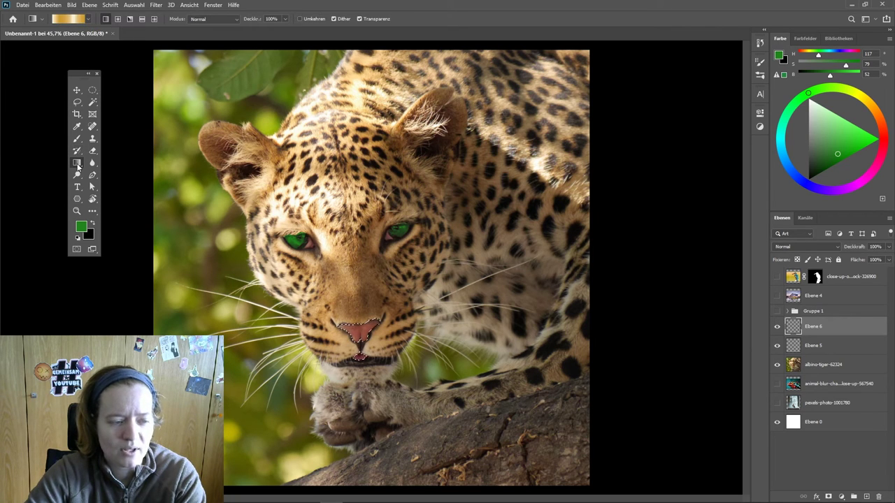
{"action": "right_click", "coordinate": [78, 165]}
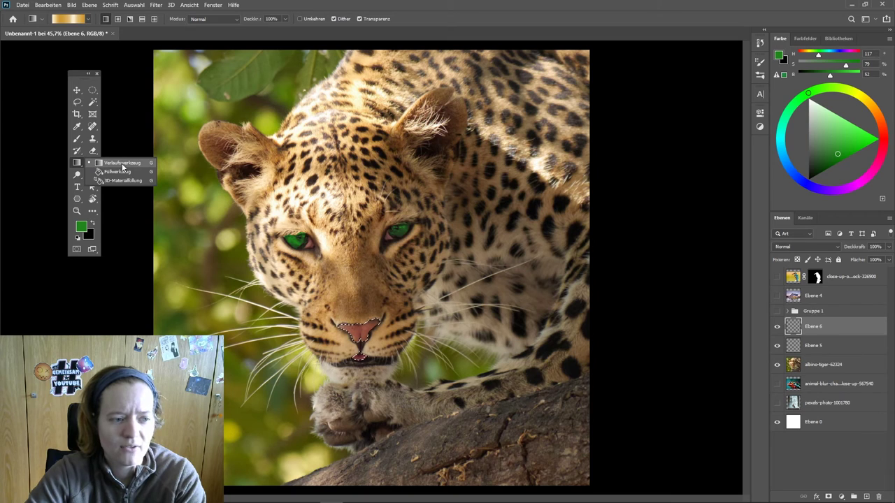
{"action": "left_click", "coordinate": [89, 20]}
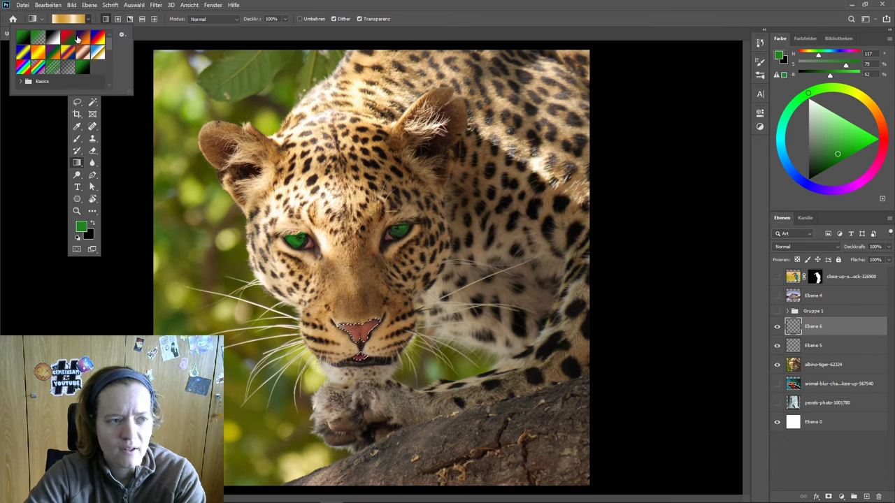
{"action": "left_click", "coordinate": [67, 39]}
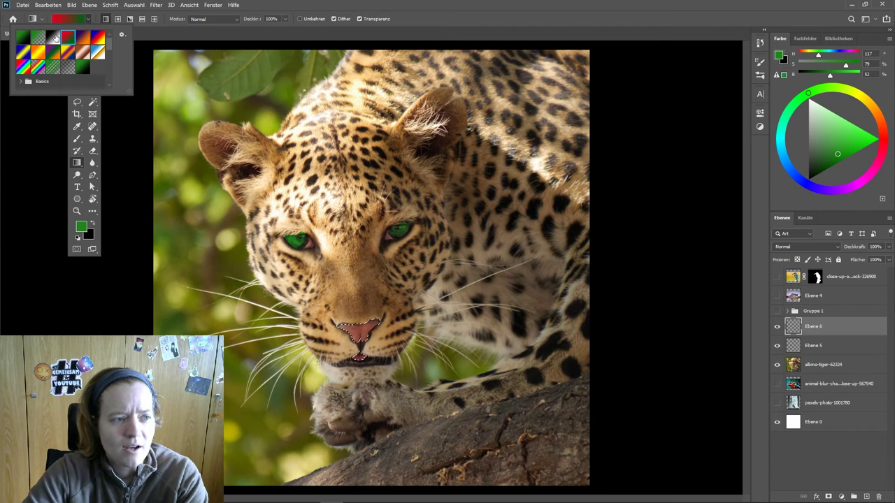
{"action": "left_click", "coordinate": [23, 37]}
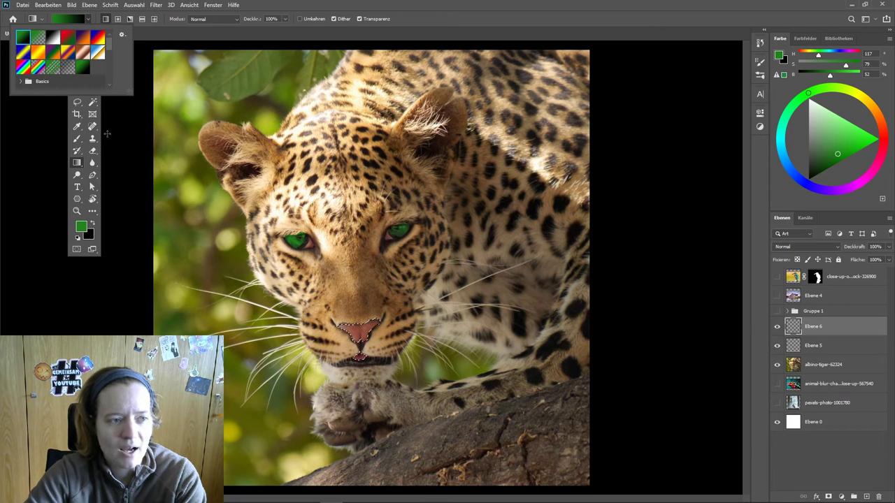
{"action": "left_click", "coordinate": [144, 107]}
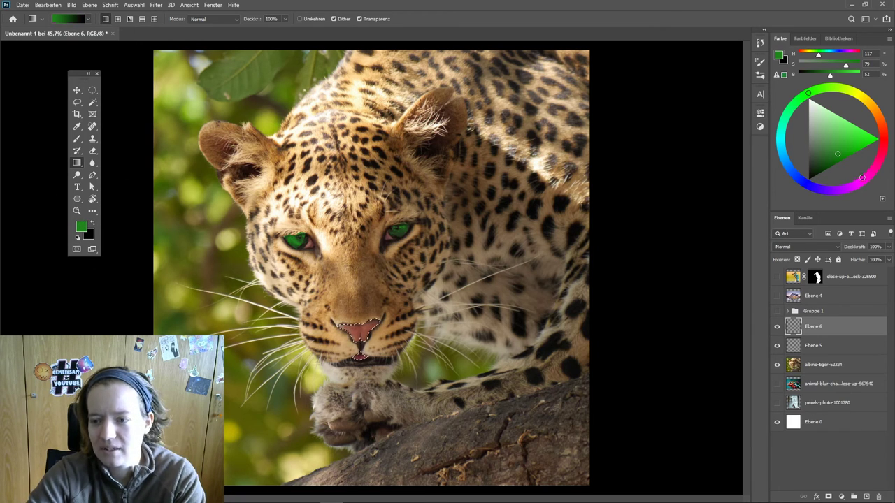
Make magenta the background colour and light pink the foreground colour.
{"action": "left_click", "coordinate": [862, 177]}
{"action": "left_click", "coordinate": [862, 142]}
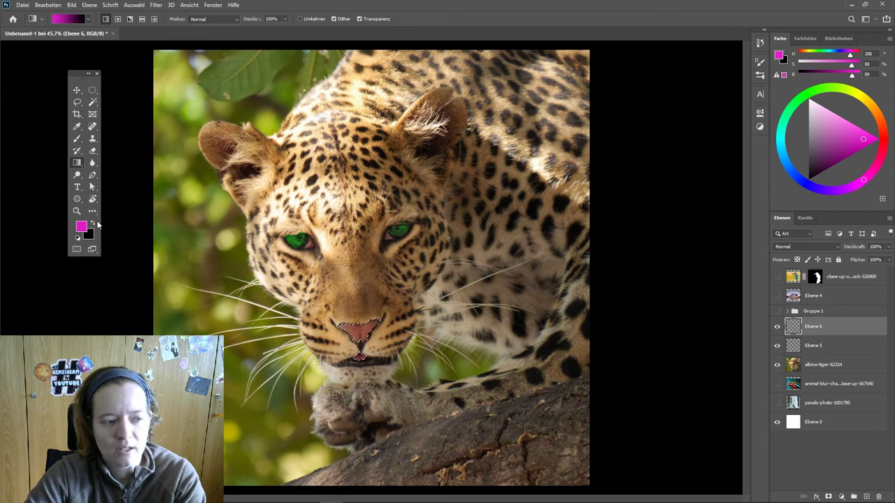
{"action": "left_click", "coordinate": [96, 223]}
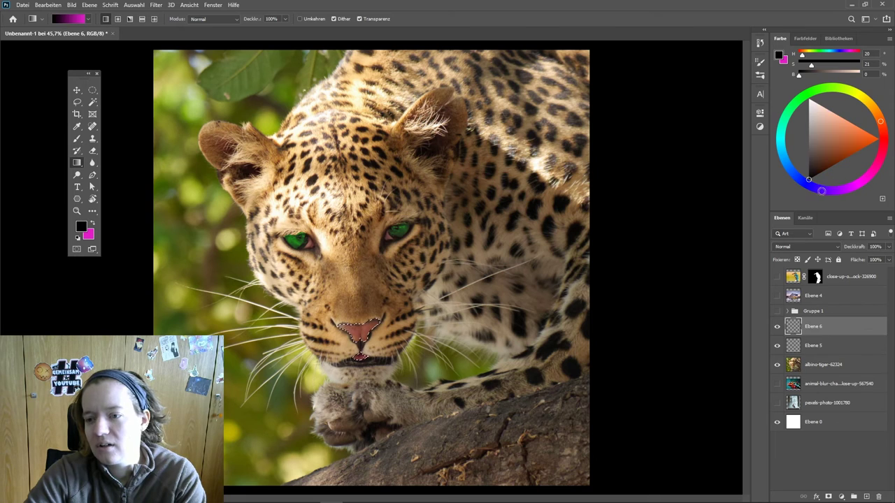
{"action": "left_click", "coordinate": [831, 189]}
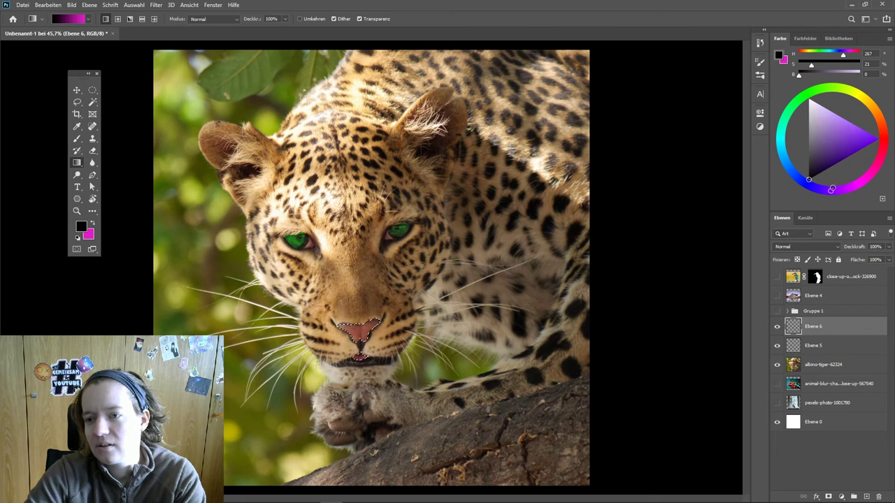
{"action": "left_click", "coordinate": [854, 74]}
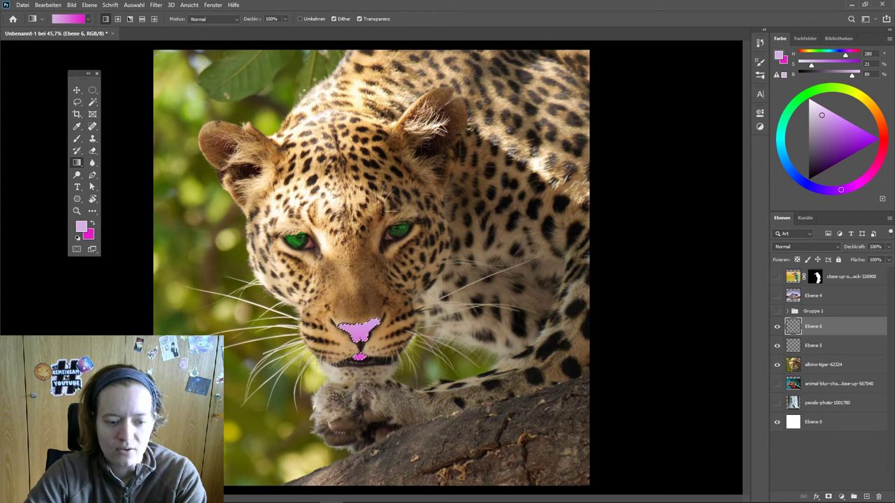
Set Ebene 6 to Color Dodge (Farbig abwedeln) at 46% opacity, then zoom in with the Lasso.
{"action": "left_click", "coordinate": [803, 248]}
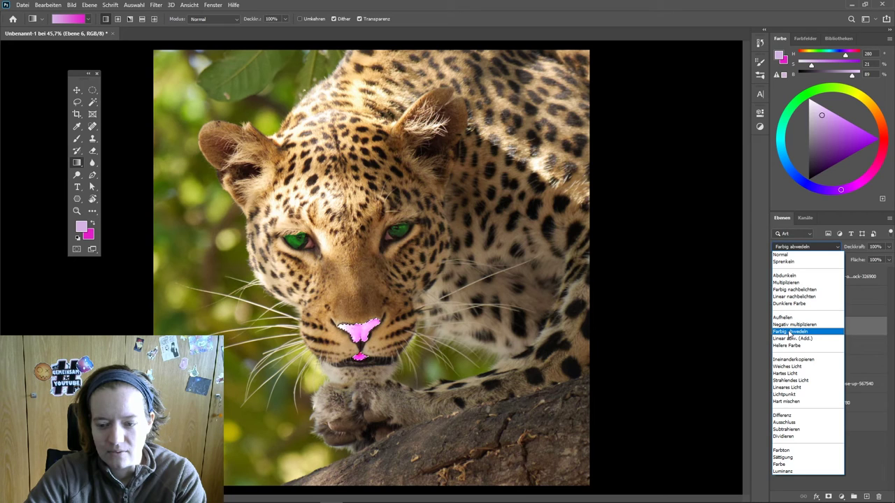
{"action": "left_click", "coordinate": [789, 332]}
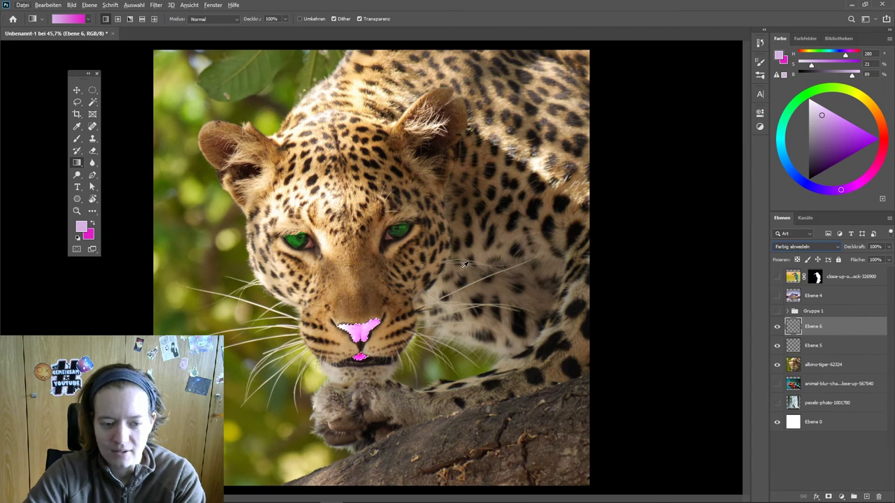
{"action": "scroll", "coordinate": [465, 266], "scroll_direction": "down", "scroll_amount": 2}
{"action": "key", "text": "v"}
{"action": "left_click_drag", "start_coordinate": [880, 256], "coordinate": [864, 258]}
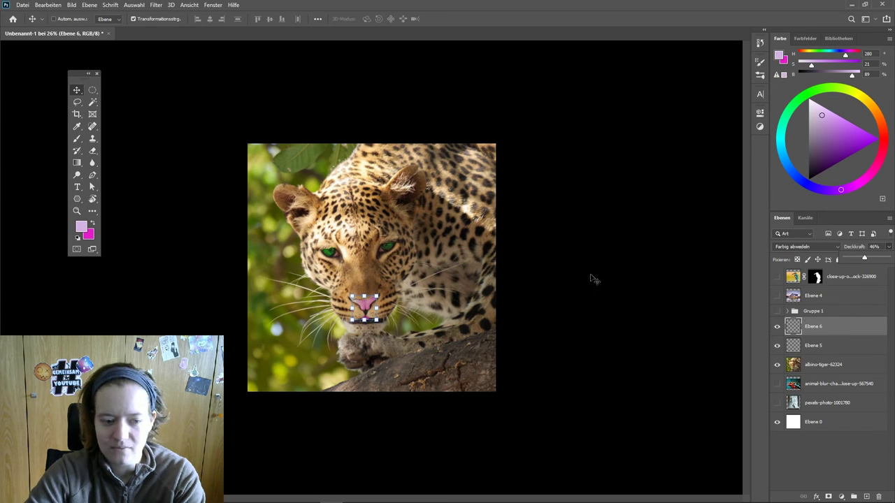
{"action": "left_click", "coordinate": [77, 102]}
{"action": "key", "text": "ctrl+plus"}
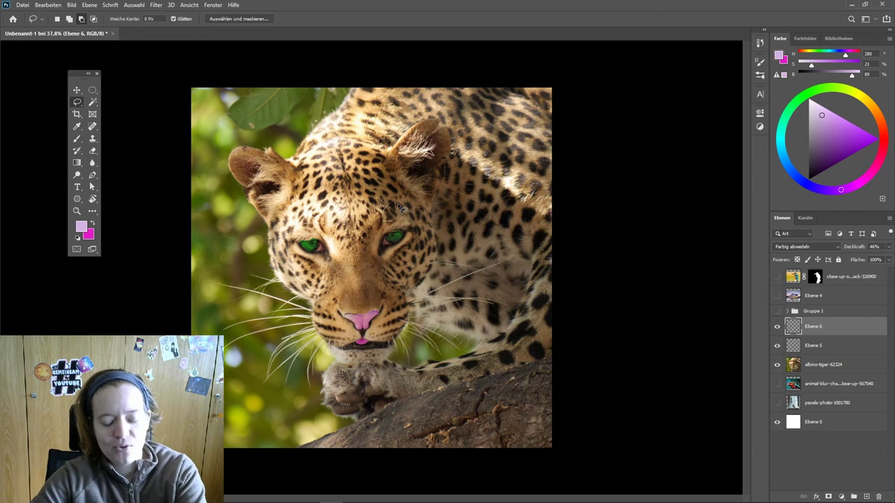
Switch to the Eraser with a Hard Round brush.
{"action": "scroll", "coordinate": [400, 207], "scroll_direction": "up", "scroll_amount": 2}
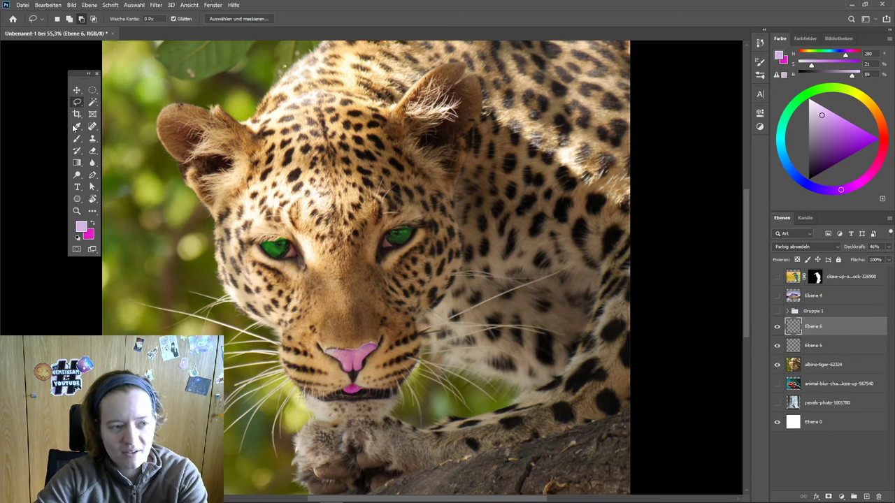
{"action": "left_click", "coordinate": [92, 150]}
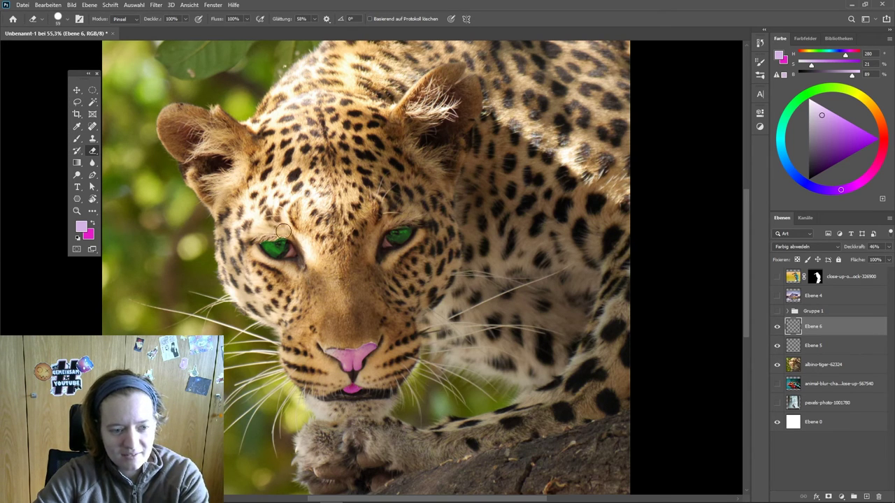
{"action": "right_click", "coordinate": [292, 228]}
{"action": "left_click", "coordinate": [343, 278]}
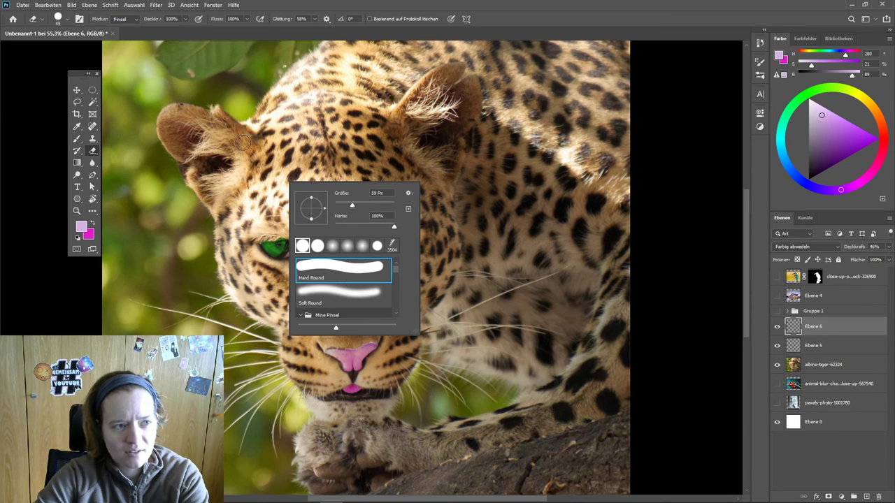
{"action": "key", "text": "Escape"}
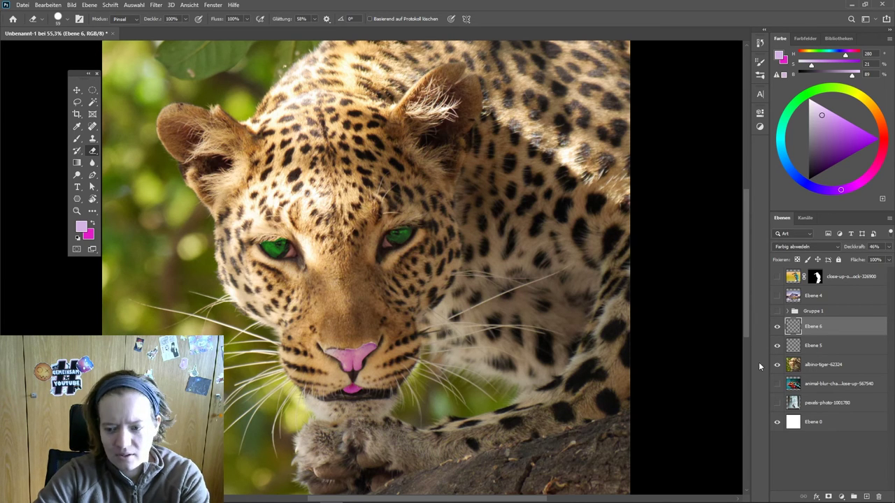
Group Ebene 6, Ebene 5 and albino-tiger into a new layer group, Gruppe 2.
{"action": "left_click", "coordinate": [845, 351]}
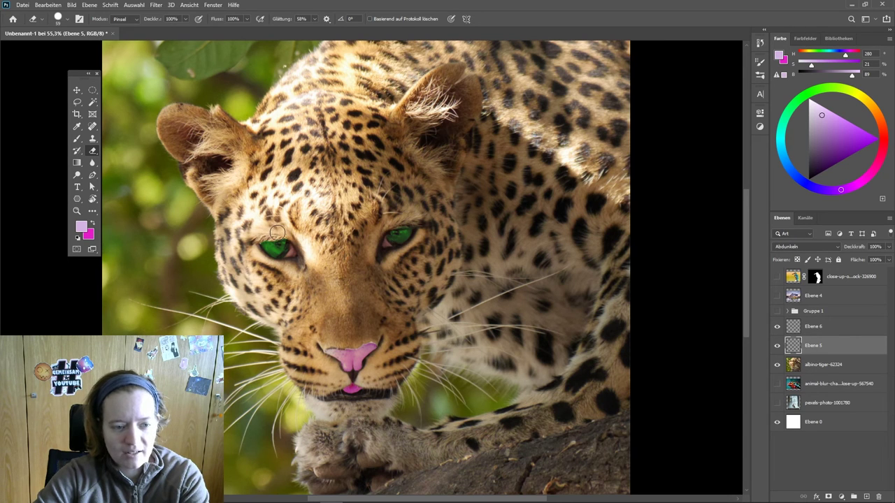
{"action": "scroll", "coordinate": [531, 285], "scroll_direction": "down", "scroll_amount": 2}
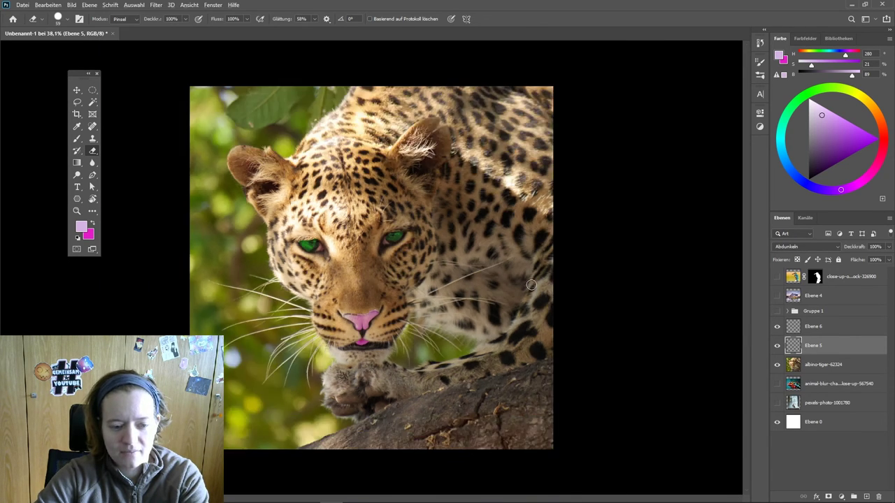
{"action": "scroll", "coordinate": [544, 338], "scroll_direction": "down", "scroll_amount": 3}
{"action": "scroll", "coordinate": [392, 260], "scroll_direction": "up", "scroll_amount": 2}
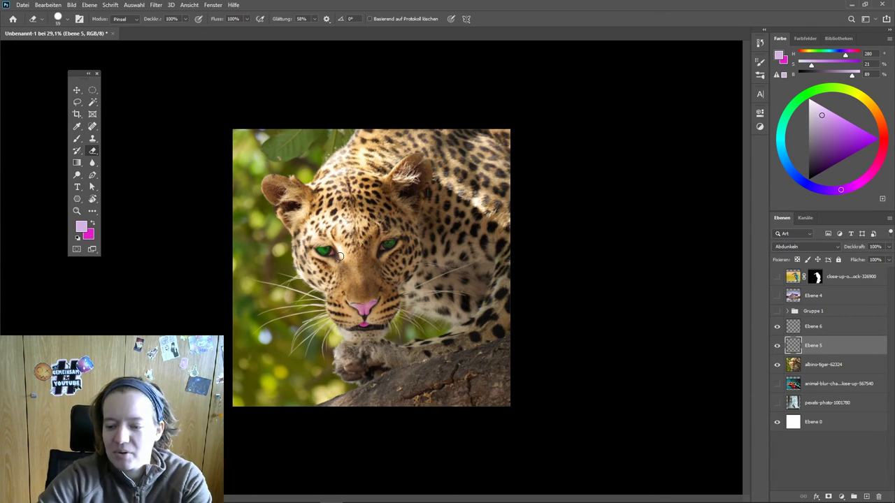
{"action": "left_click", "coordinate": [837, 329]}
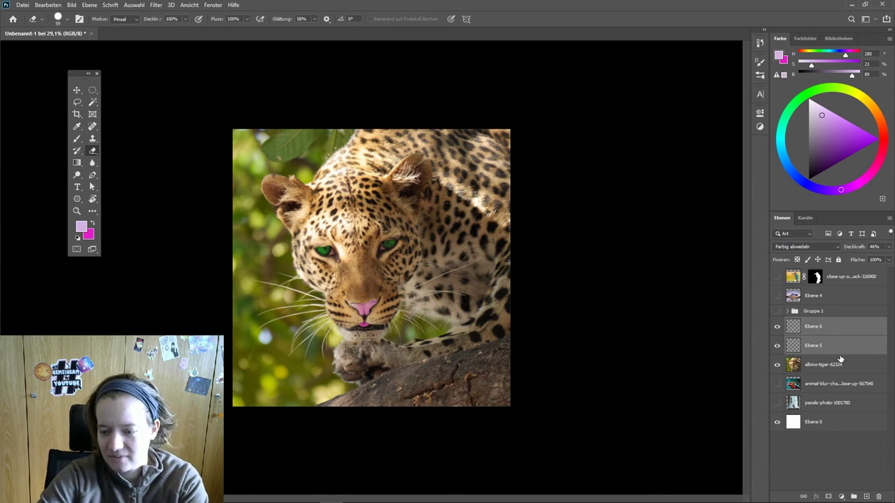
{"action": "left_click", "coordinate": [838, 367], "text": "shift"}
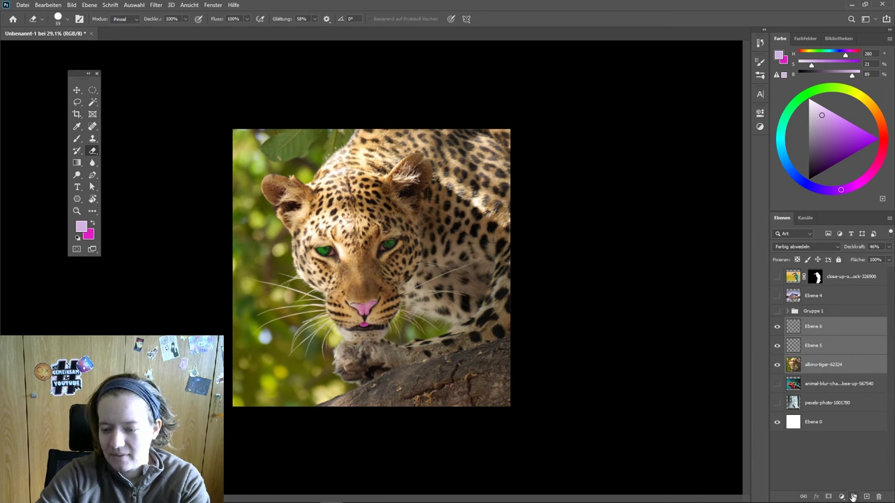
{"action": "left_click", "coordinate": [854, 497]}
Hide Gruppe 2 and select the chameleon photo's teal background and white bars with Magic Wand and Lasso.
{"action": "left_click_drag", "start_coordinate": [777, 322], "coordinate": [777, 338]}
{"action": "left_click", "coordinate": [832, 338]}
{"action": "key", "text": "w"}
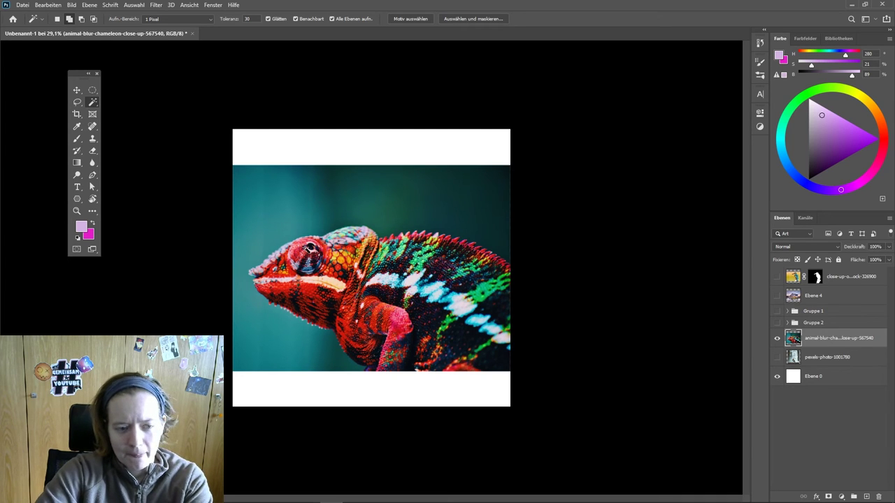
{"action": "left_click", "coordinate": [272, 231]}
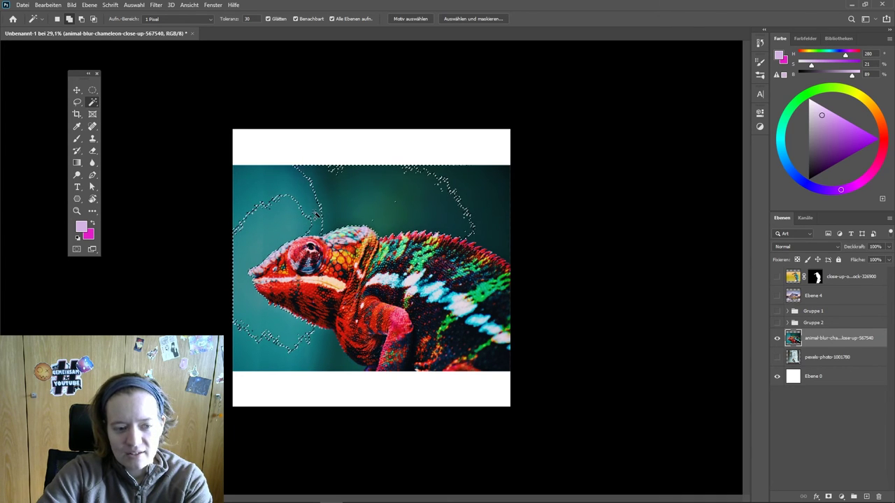
{"action": "left_click", "coordinate": [476, 206], "text": "shift"}
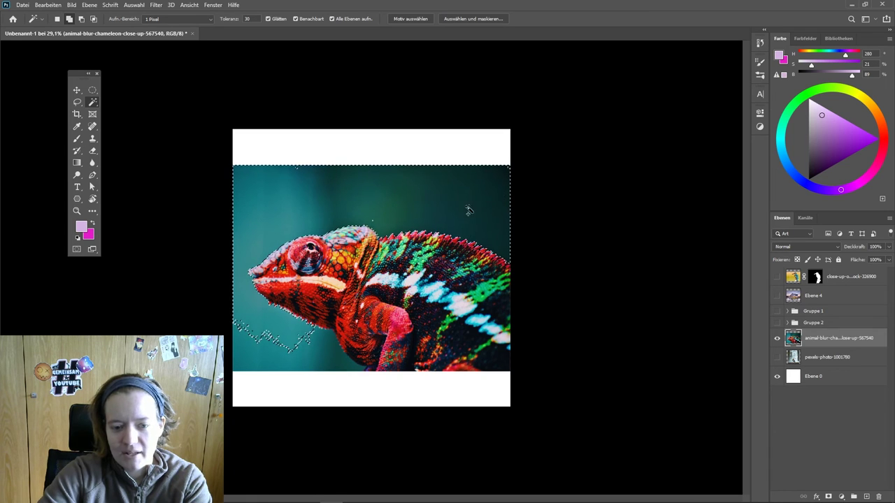
{"action": "left_click", "coordinate": [314, 339], "text": "shift"}
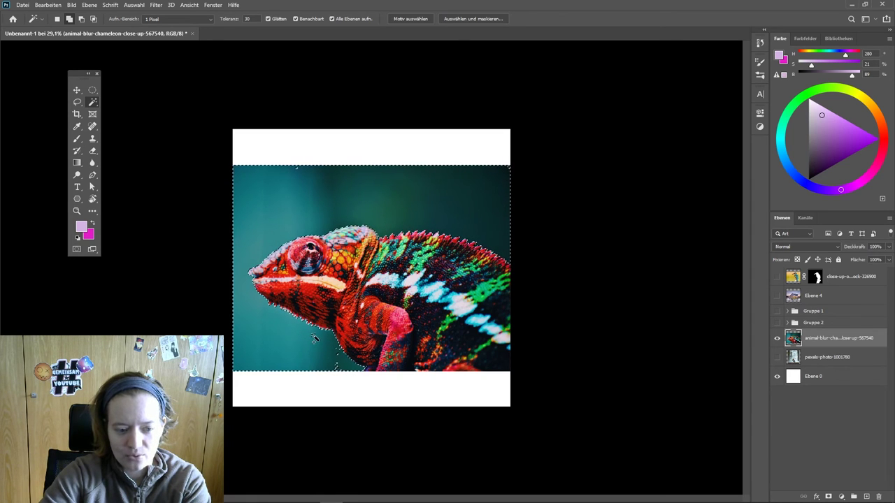
{"action": "left_click", "coordinate": [309, 396], "text": "shift"}
{"action": "left_click", "coordinate": [320, 155], "text": "shift"}
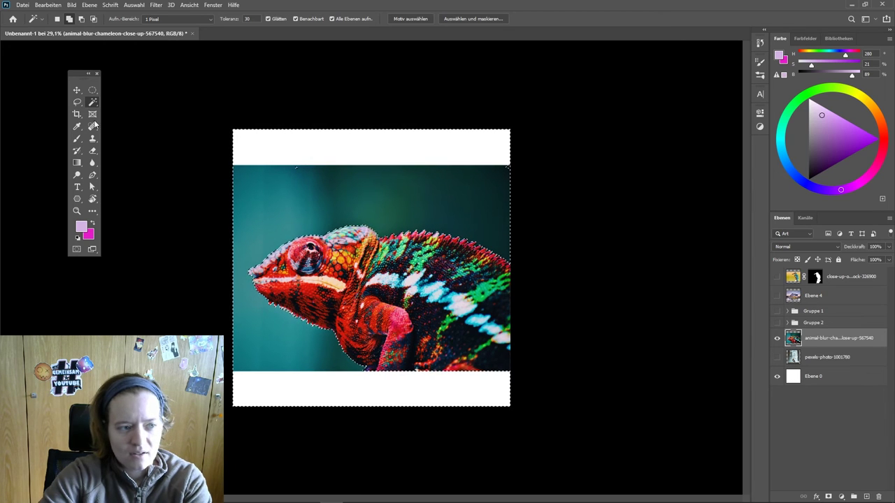
{"action": "key", "text": "l"}
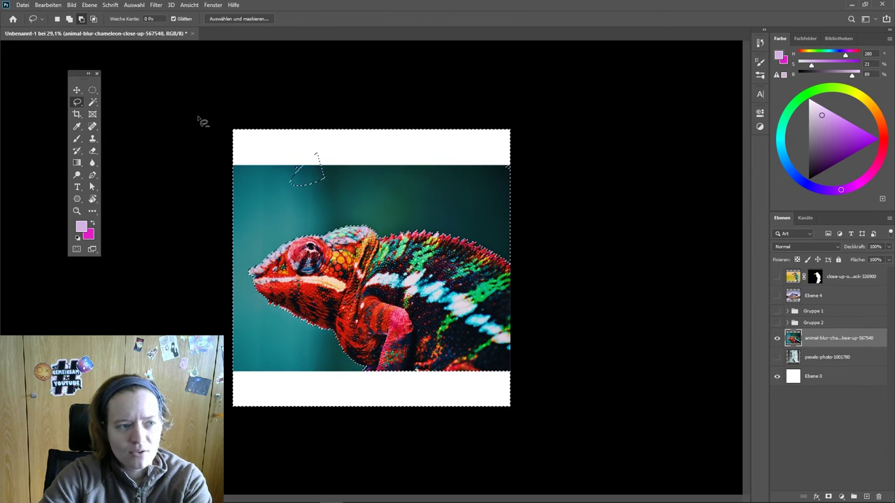
{"action": "mouse_move", "coordinate": [336, 130]}
{"action": "left_mouse_down"}
{"action": "mouse_move", "coordinate": [296, 170]}
{"action": "mouse_move", "coordinate": [329, 149]}
{"action": "mouse_move", "coordinate": [348, 185]}
{"action": "left_mouse_up"}
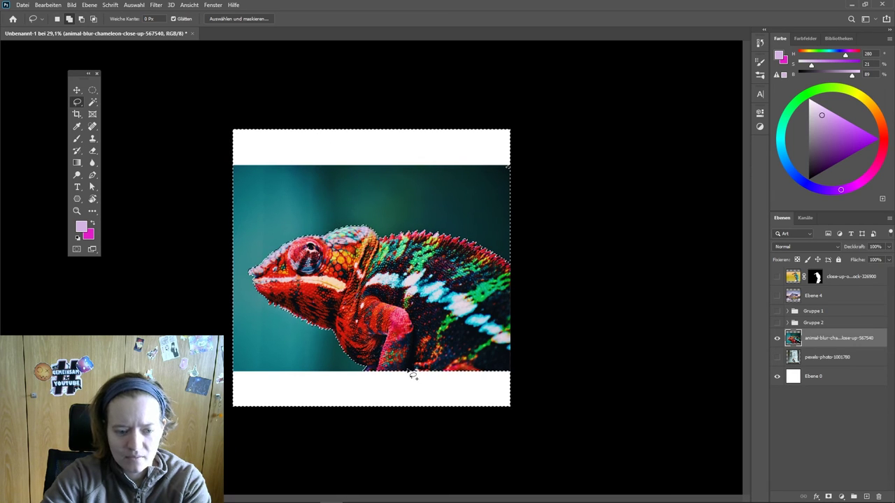
{"action": "mouse_move", "coordinate": [519, 147]}
{"action": "left_mouse_down"}
{"action": "mouse_move", "coordinate": [498, 176]}
{"action": "mouse_move", "coordinate": [555, 195]}
{"action": "left_mouse_up"}
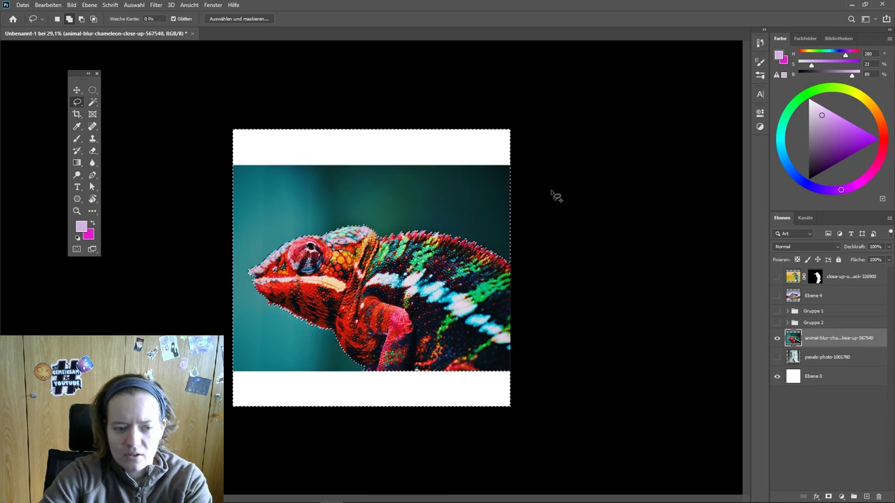
Add a layer mask from the selection and invert it so only the chameleon shows.
{"action": "left_click", "coordinate": [829, 497], "text": "alt"}
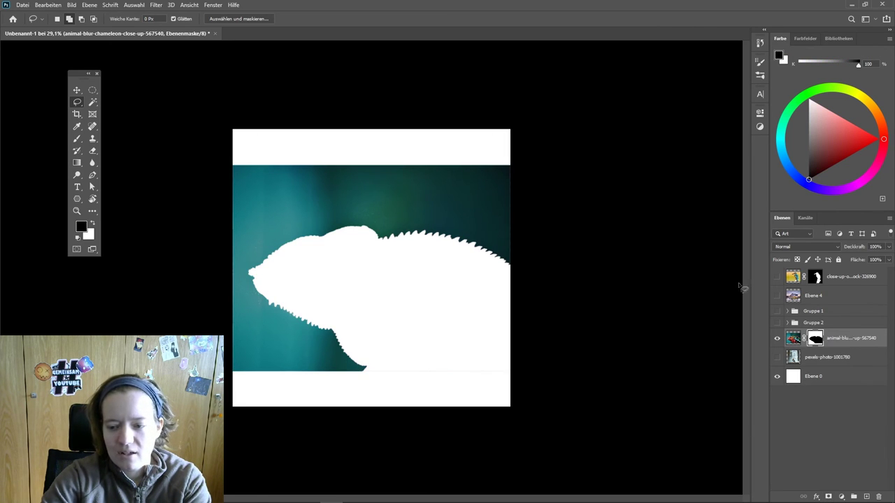
{"action": "key", "text": "ctrl+i"}
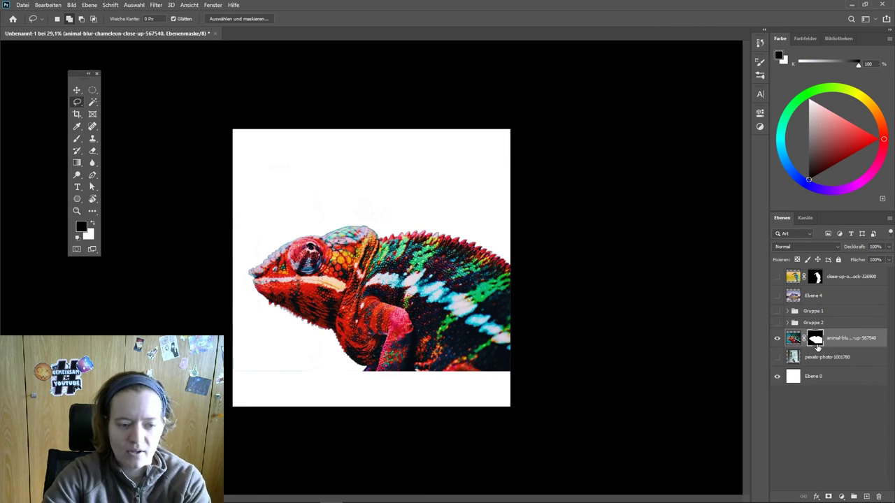
{"action": "left_click", "coordinate": [76, 89]}
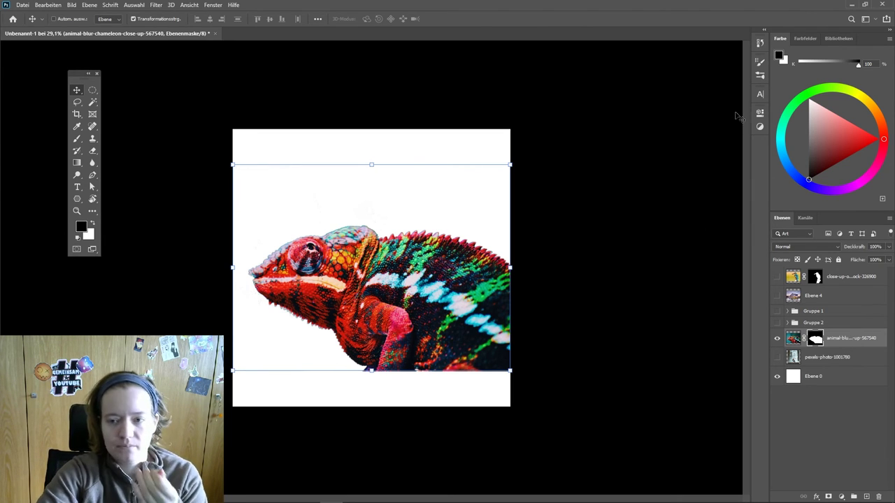
Add a Hue/Saturation adjustment (Farbton -144, Sättigung +97, Helligkeit -24) clipped to the chameleon layer.
{"action": "left_click", "coordinate": [760, 127]}
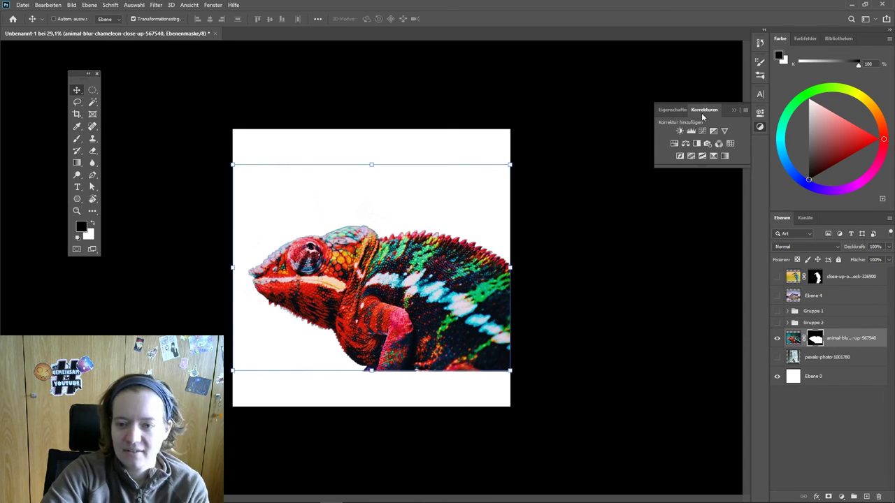
{"action": "left_click", "coordinate": [675, 144]}
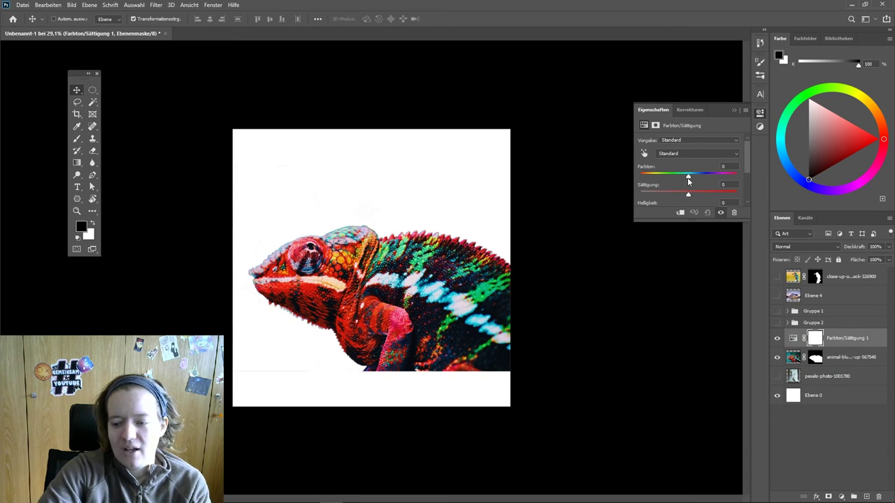
{"action": "mouse_move", "coordinate": [689, 180]}
{"action": "left_mouse_down"}
{"action": "mouse_move", "coordinate": [740, 181]}
{"action": "mouse_move", "coordinate": [648, 175]}
{"action": "left_mouse_up"}
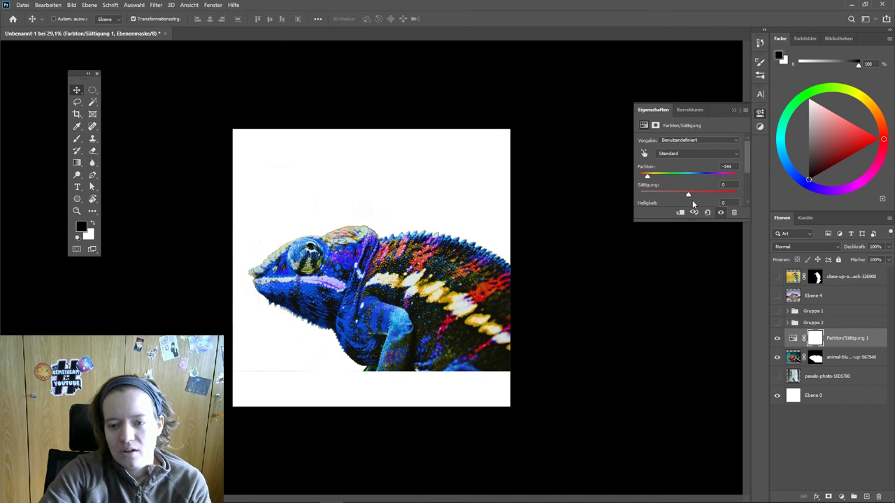
{"action": "mouse_move", "coordinate": [689, 194]}
{"action": "left_mouse_down"}
{"action": "mouse_move", "coordinate": [673, 199]}
{"action": "mouse_move", "coordinate": [686, 192]}
{"action": "left_mouse_up"}
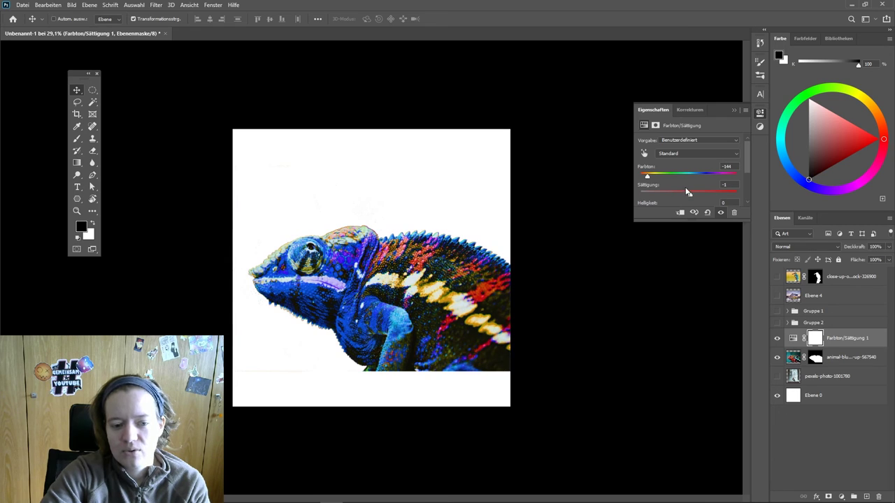
{"action": "left_click_drag", "start_coordinate": [686, 192], "coordinate": [736, 183]}
{"action": "scroll", "coordinate": [691, 148], "scroll_direction": "down", "scroll_amount": 1}
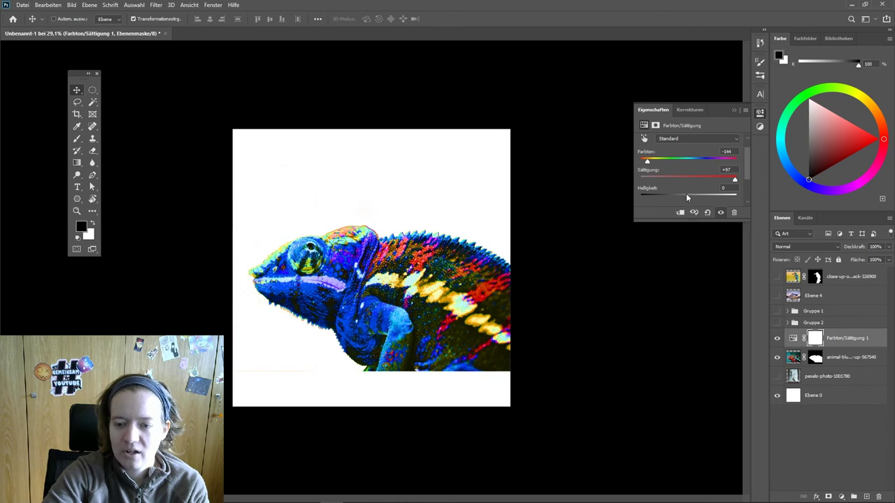
{"action": "left_click_drag", "start_coordinate": [687, 198], "coordinate": [676, 205]}
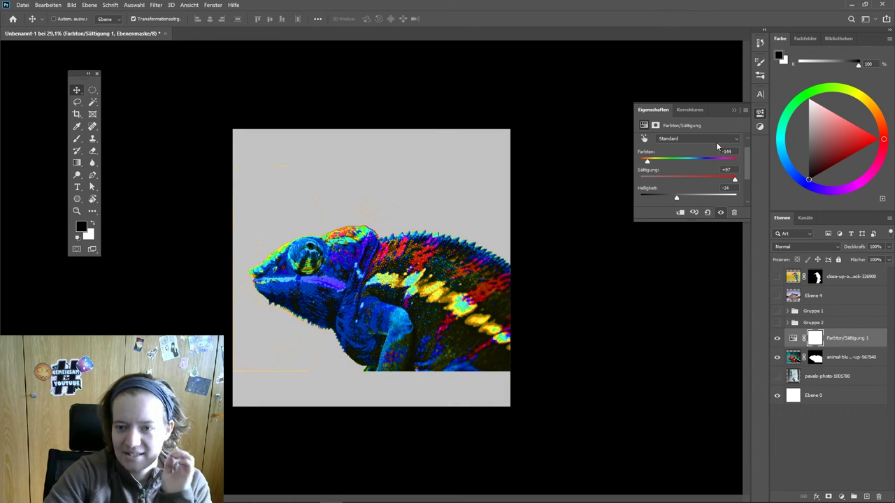
{"action": "left_click", "coordinate": [733, 111]}
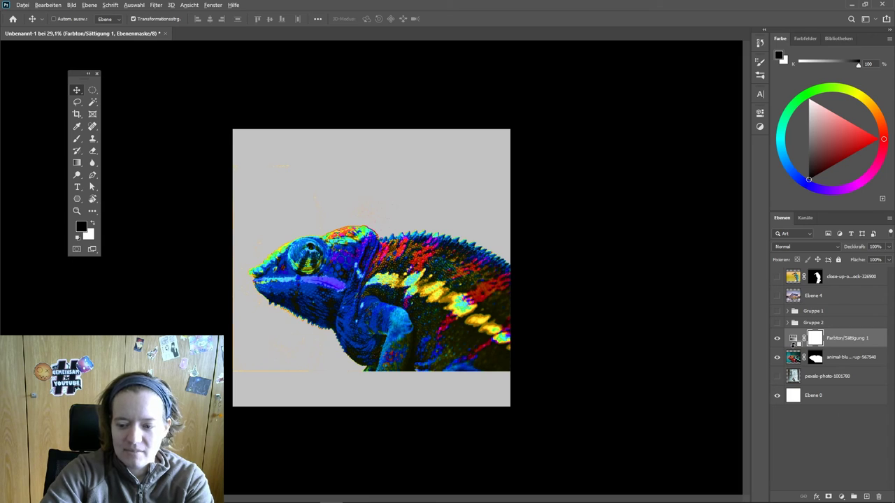
{"action": "left_click", "coordinate": [798, 348], "text": "alt"}
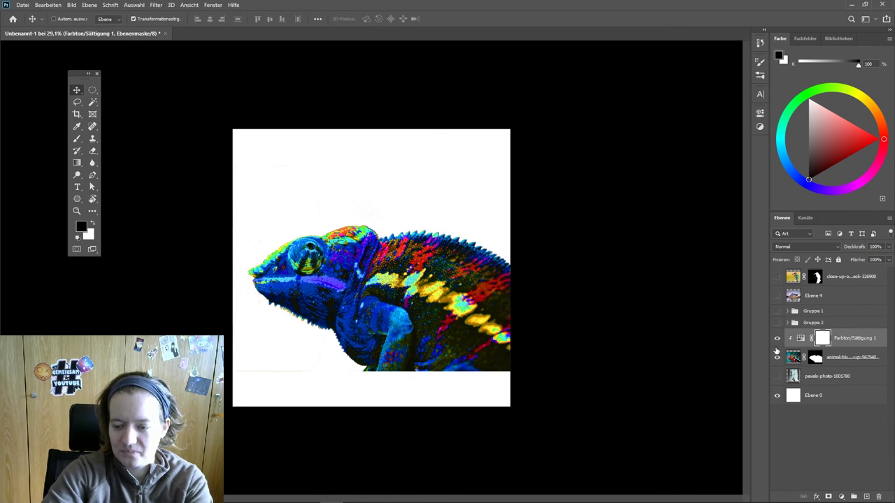
Hide the chameleon layer, show the pexels-photo-1001780 waterfall layer, and zoom out to fit.
{"action": "left_click", "coordinate": [777, 338]}
{"action": "left_click", "coordinate": [777, 339]}
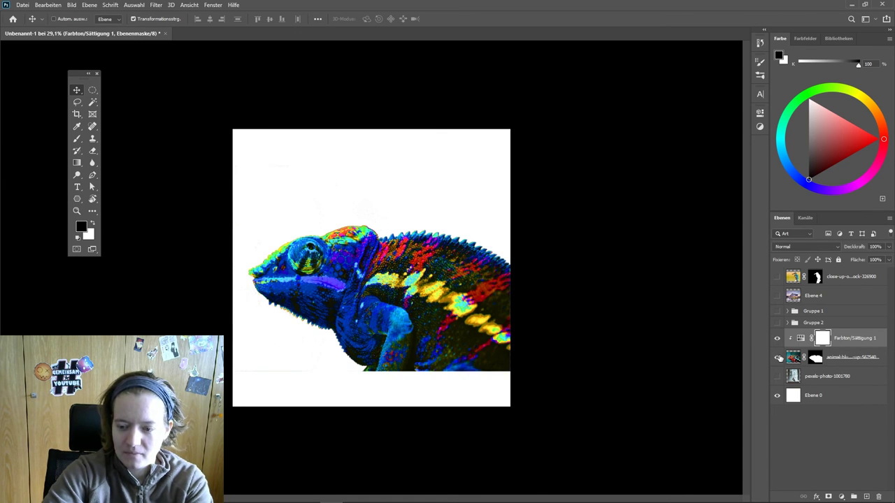
{"action": "left_click", "coordinate": [777, 358]}
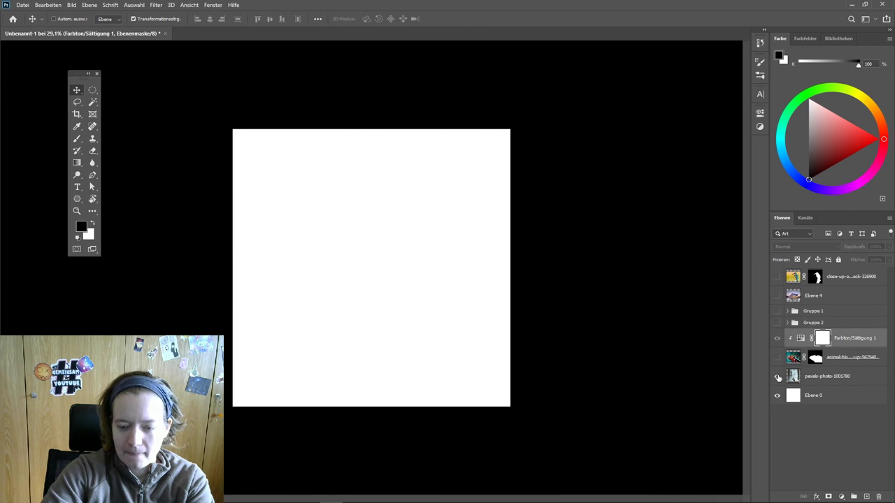
{"action": "left_click", "coordinate": [778, 378]}
{"action": "scroll", "coordinate": [335, 300], "scroll_direction": "up", "scroll_amount": 1}
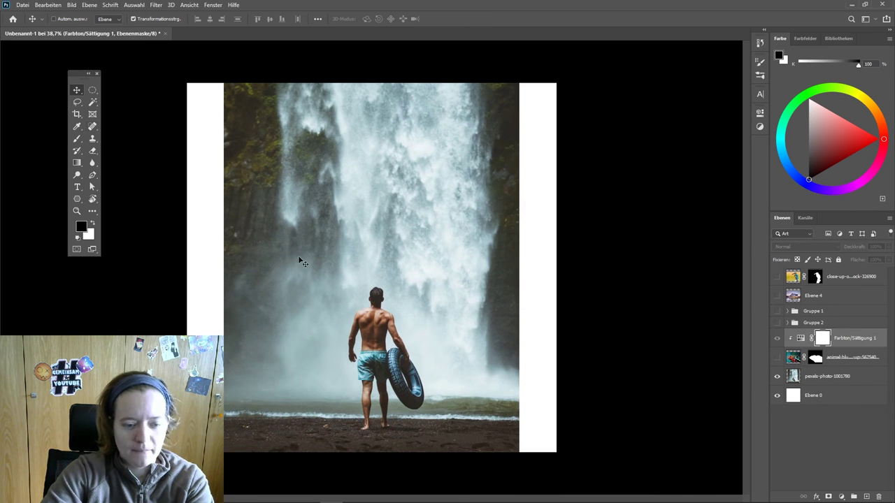
{"action": "key", "text": "ctrl+minus"}
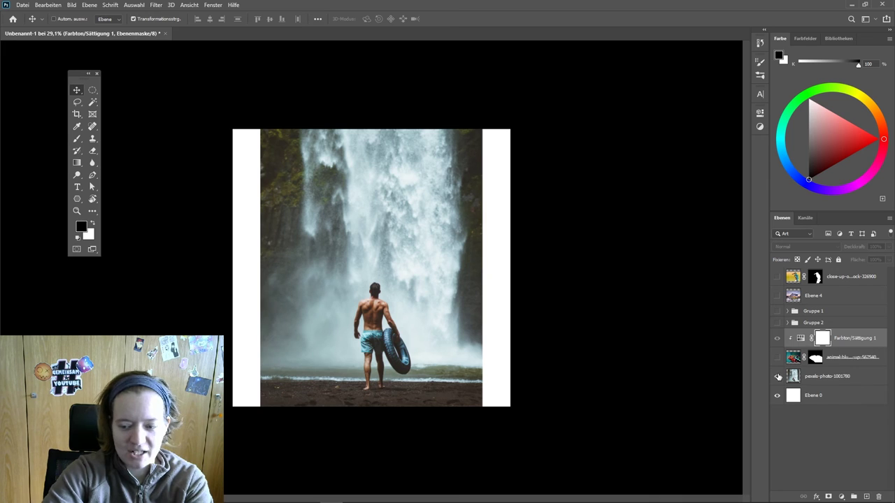
Magic Wand-select the waterfall's bright water and greenish sea strip, then activate the pexels-photo layer.
{"action": "left_click", "coordinate": [77, 102]}
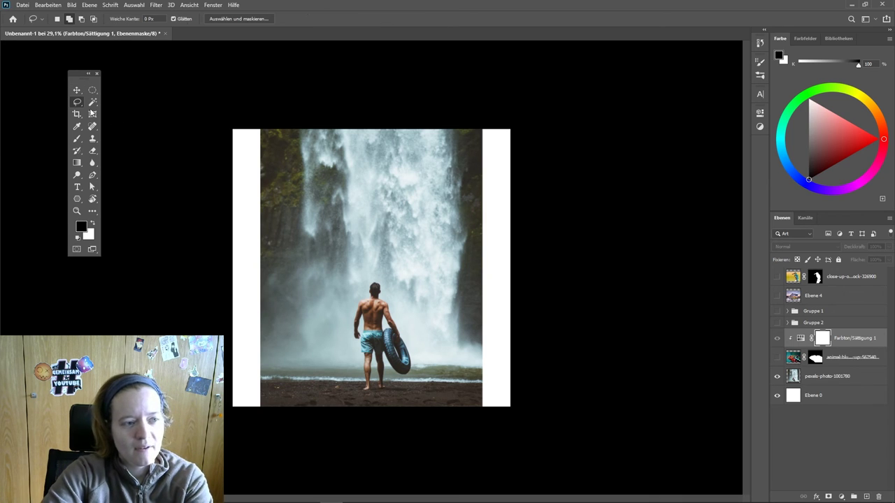
{"action": "left_click", "coordinate": [93, 102]}
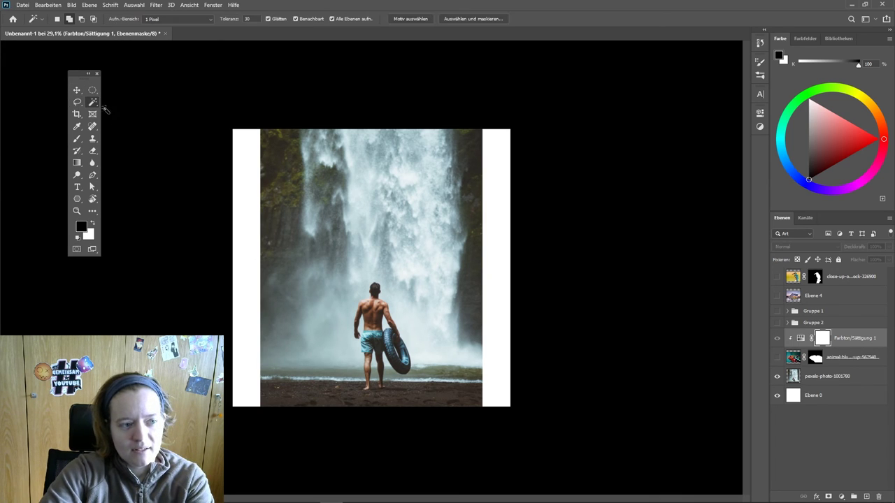
{"action": "left_click", "coordinate": [305, 208]}
{"action": "left_click", "coordinate": [392, 230], "text": "shift"}
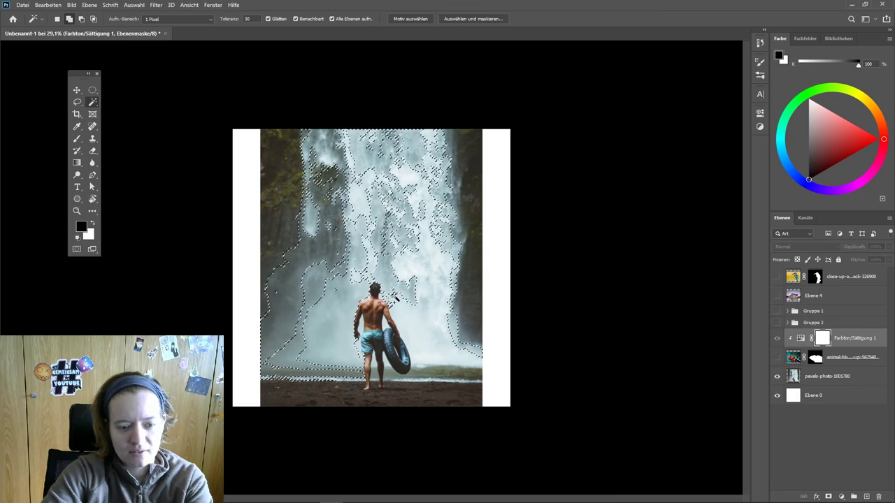
{"action": "scroll", "coordinate": [402, 298], "scroll_direction": "up", "scroll_amount": 5}
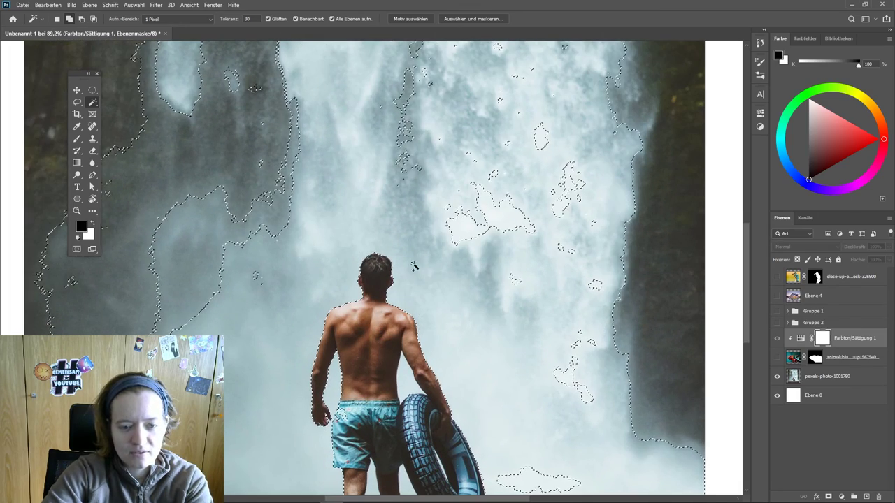
{"action": "left_click", "coordinate": [472, 230], "text": "shift"}
{"action": "scroll", "coordinate": [480, 331], "scroll_direction": "down", "scroll_amount": 1}
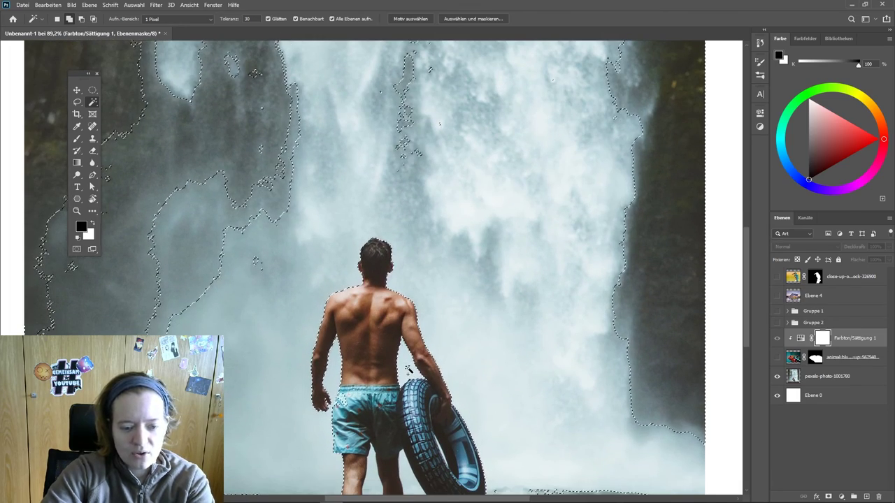
{"action": "scroll", "coordinate": [392, 392], "scroll_direction": "down", "scroll_amount": 5}
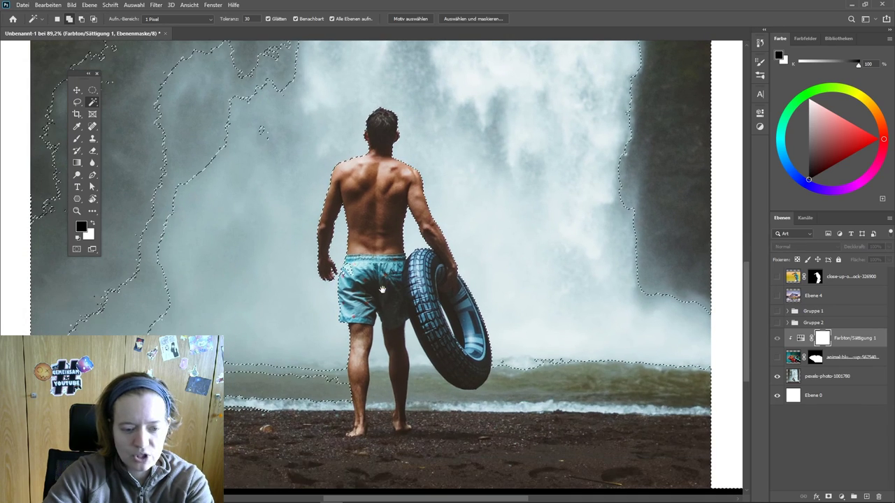
{"action": "left_click", "coordinate": [419, 374], "text": "shift"}
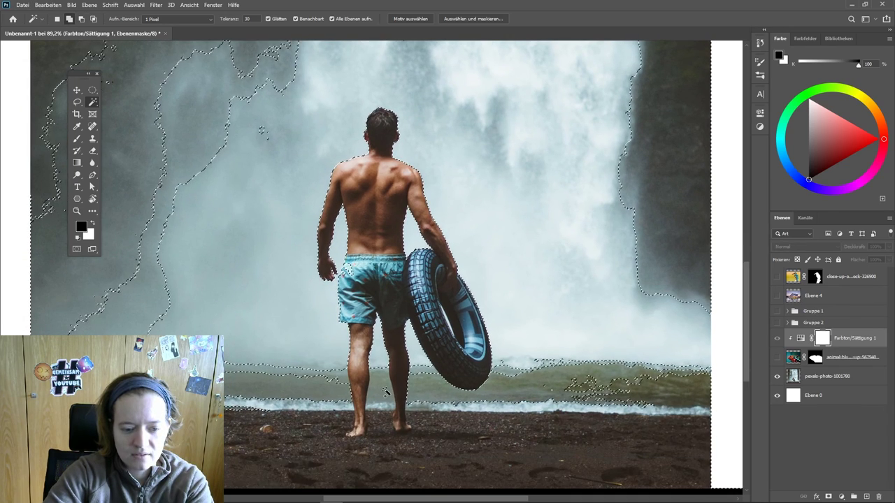
{"action": "key", "text": "v"}
{"action": "key", "text": "ctrl+minus"}
{"action": "key", "text": "ctrl+minus"}
{"action": "key", "text": "ctrl+minus"}
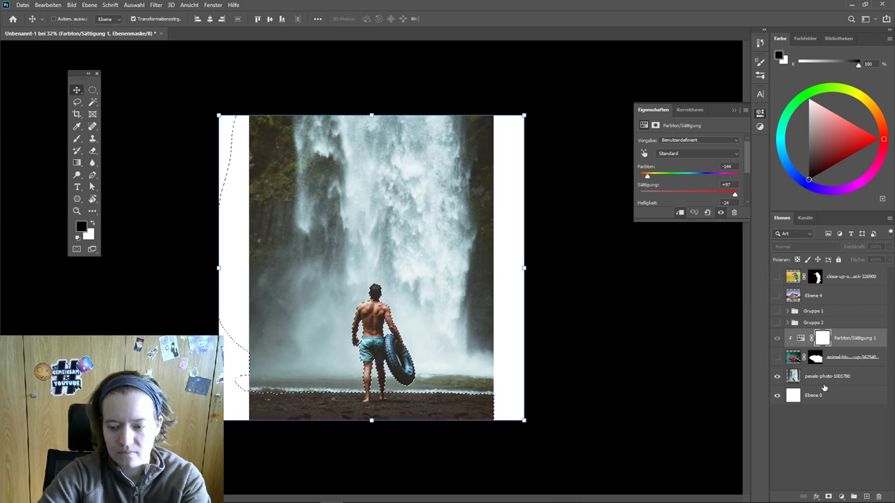
{"action": "left_click", "coordinate": [825, 378]}
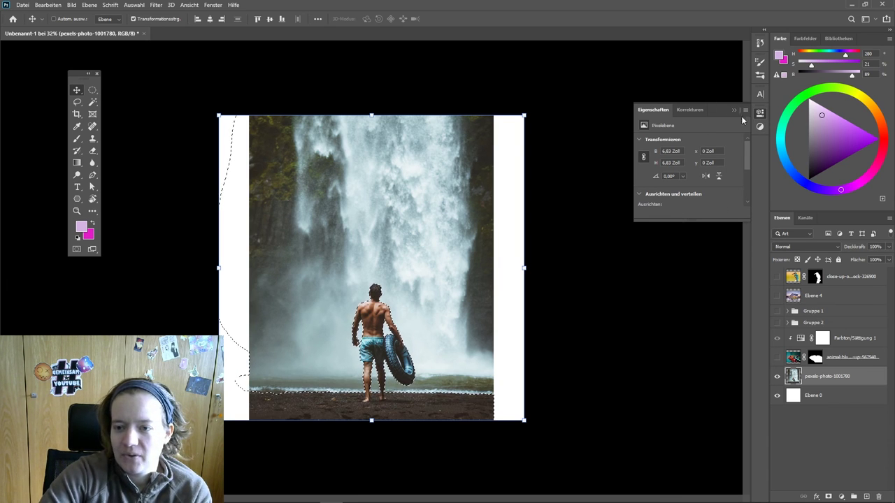
Tint the selected water with a masked Hue/Saturation layer (hue +36, saturation +18, lightness +7), then duplicate it.
{"action": "left_click", "coordinate": [693, 110]}
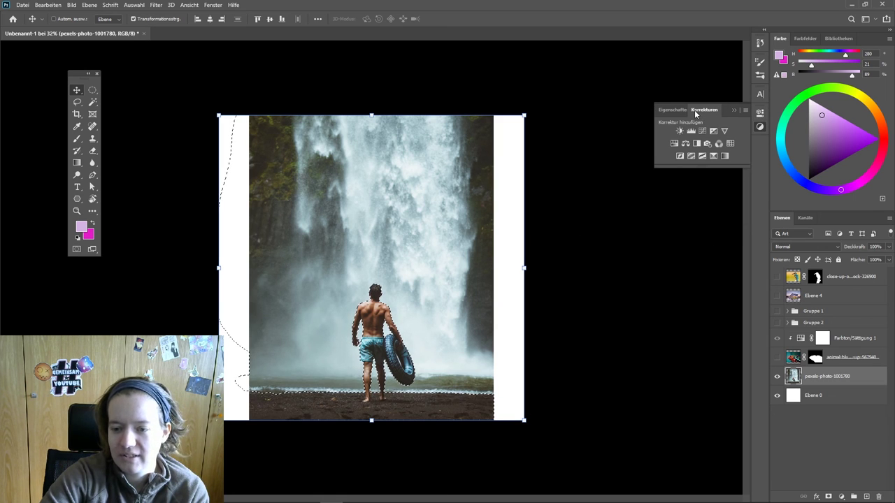
{"action": "left_click", "coordinate": [674, 144]}
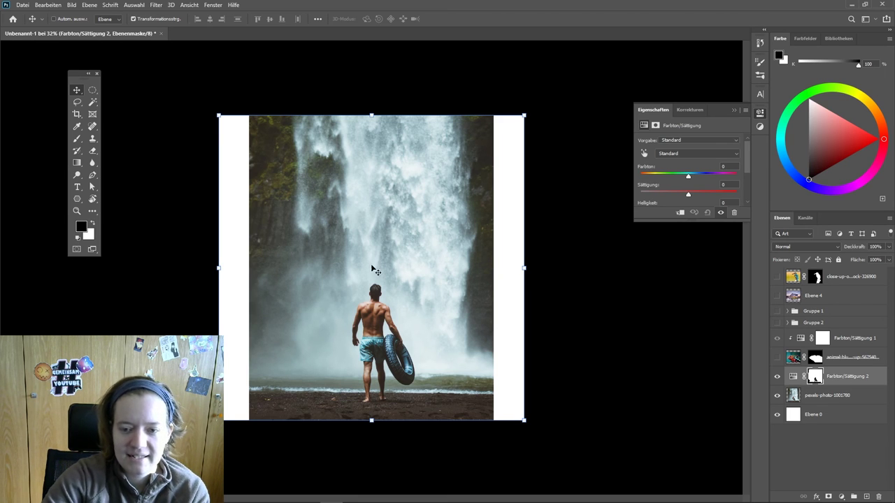
{"action": "left_click_drag", "start_coordinate": [688, 179], "coordinate": [696, 179]}
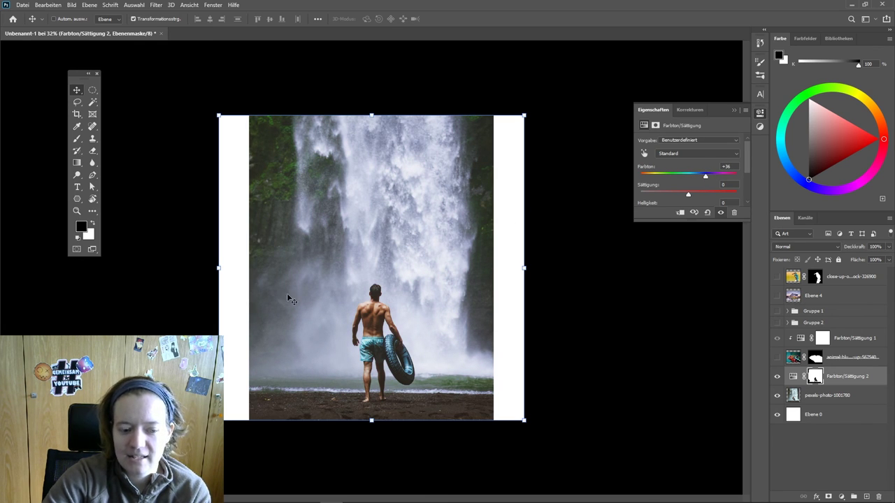
{"action": "scroll", "coordinate": [677, 180], "scroll_direction": "down", "scroll_amount": 1}
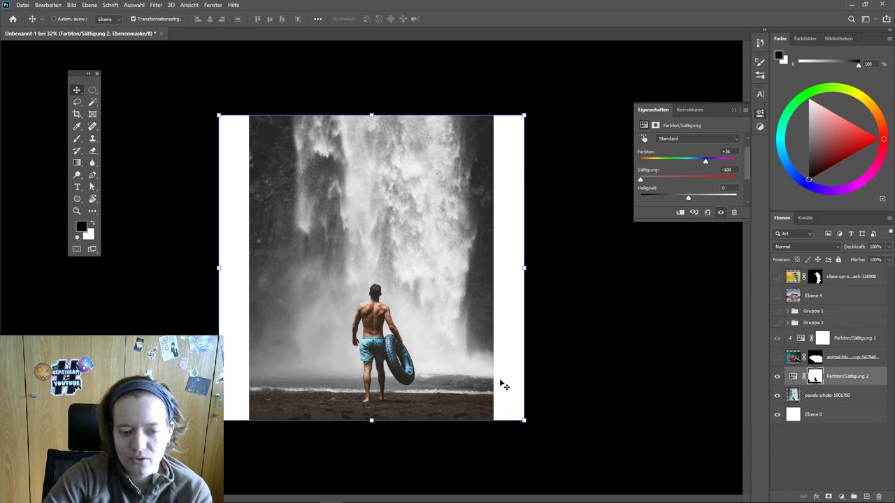
{"action": "mouse_move", "coordinate": [642, 180]}
{"action": "left_mouse_down"}
{"action": "mouse_move", "coordinate": [705, 176]}
{"action": "mouse_move", "coordinate": [691, 200]}
{"action": "left_mouse_up"}
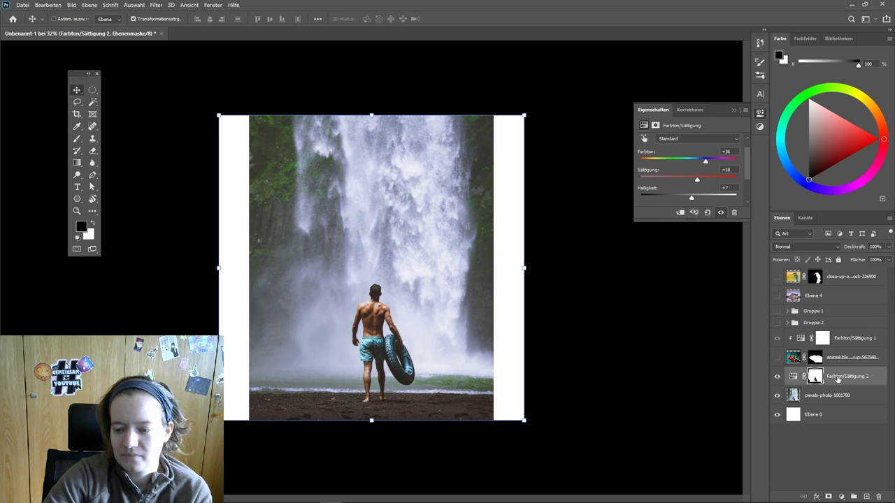
{"action": "left_click_drag", "start_coordinate": [841, 379], "coordinate": [866, 497]}
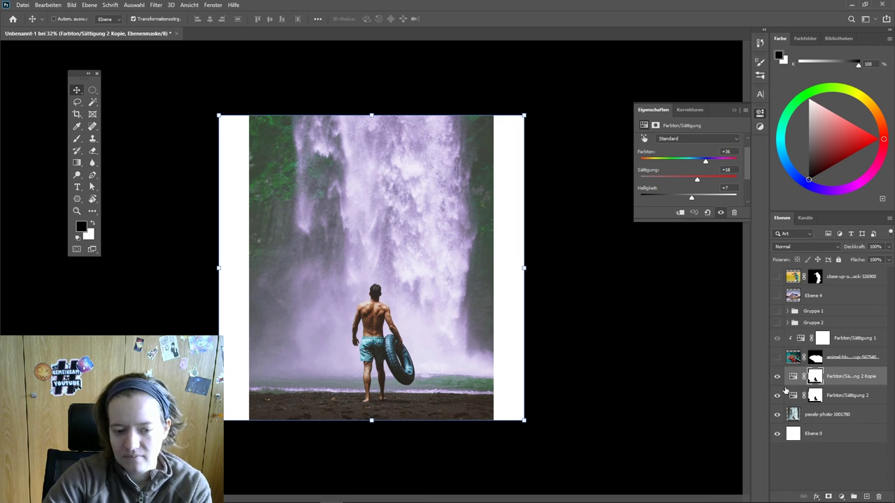
Invert the copied adjustment's layer mask so it affects only the man.
{"action": "left_click", "coordinate": [815, 376]}
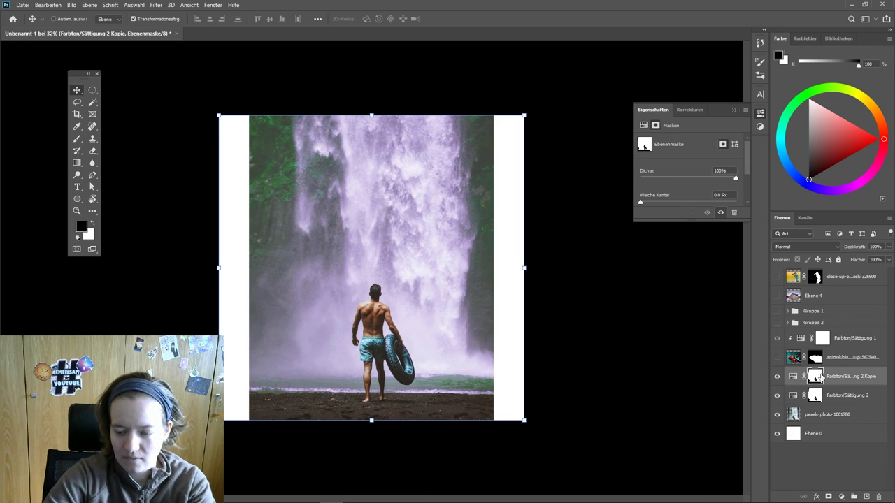
{"action": "key", "text": "ctrl+i"}
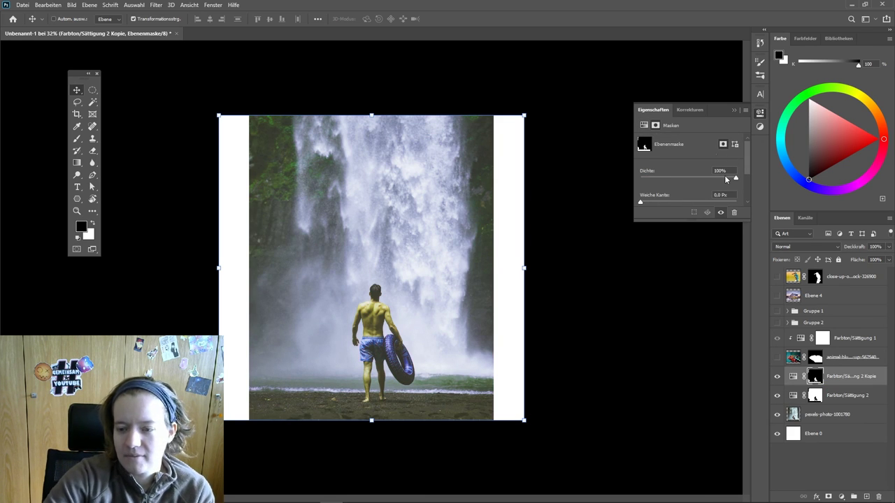
{"action": "left_click", "coordinate": [692, 110]}
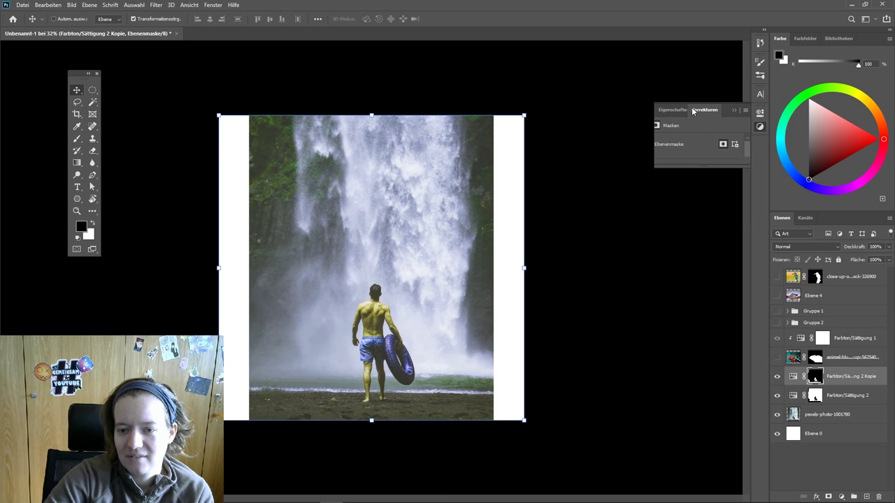
{"action": "left_click", "coordinate": [664, 112]}
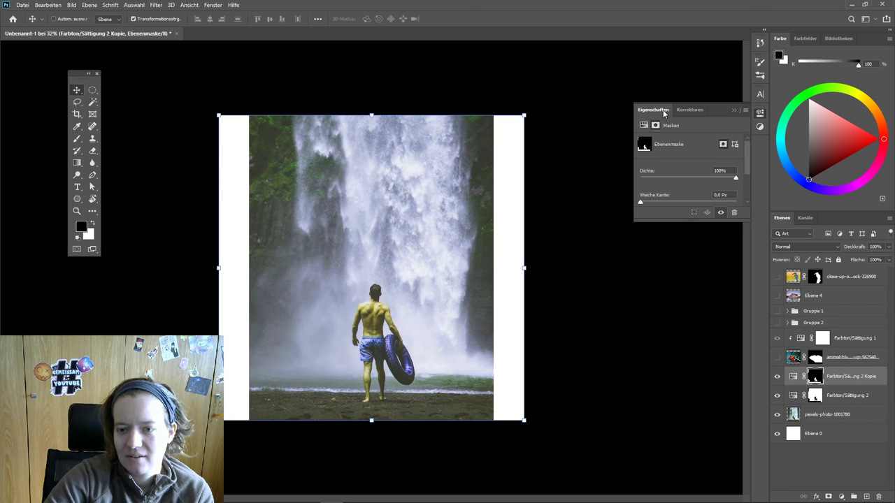
{"action": "left_click", "coordinate": [793, 376]}
{"action": "scroll", "coordinate": [705, 179], "scroll_direction": "down", "scroll_amount": 1}
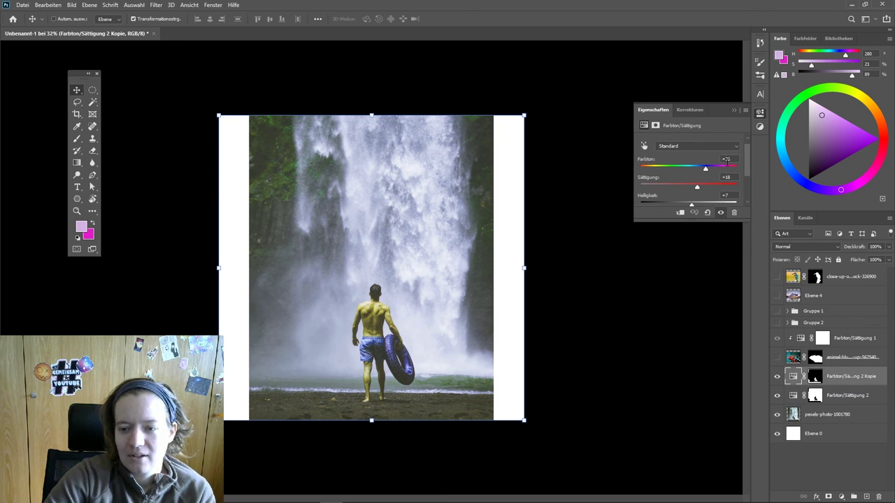
Recolour the copy with hue -18, saturation -41, lightness +7, then select the waterfall photo layer.
{"action": "left_click", "coordinate": [726, 158]}
{"action": "type", "text": "0"}
{"action": "key", "text": "Tab"}
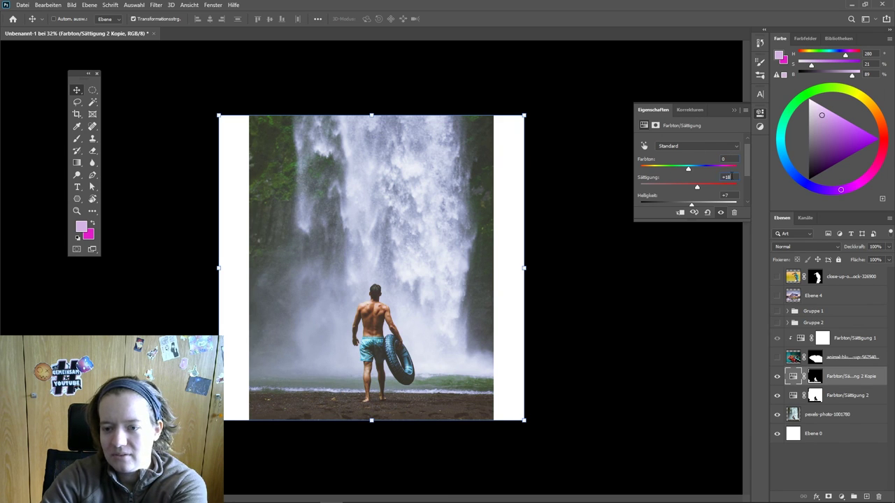
{"action": "type", "text": "0"}
{"action": "key", "text": "Tab"}
{"action": "type", "text": "0"}
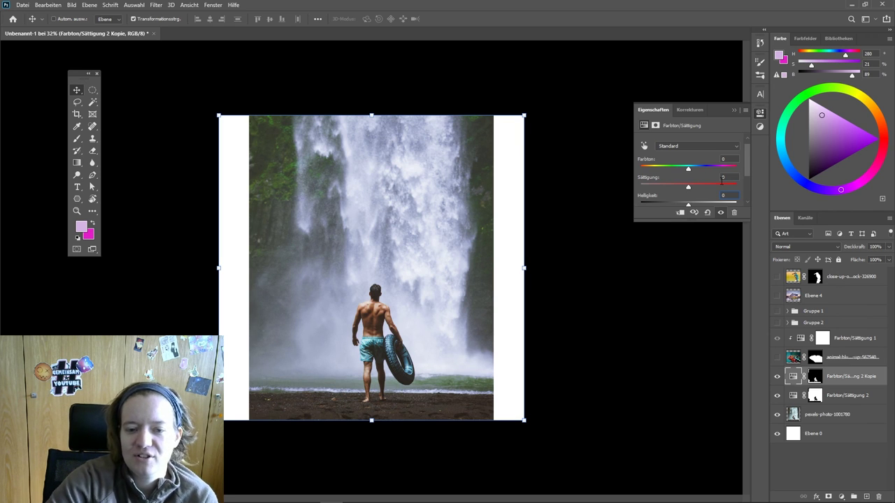
{"action": "scroll", "coordinate": [705, 189], "scroll_direction": "down", "scroll_amount": 1}
{"action": "mouse_move", "coordinate": [689, 199]}
{"action": "left_mouse_down"}
{"action": "mouse_move", "coordinate": [669, 185]}
{"action": "mouse_move", "coordinate": [700, 162]}
{"action": "mouse_move", "coordinate": [677, 170]}
{"action": "left_mouse_up"}
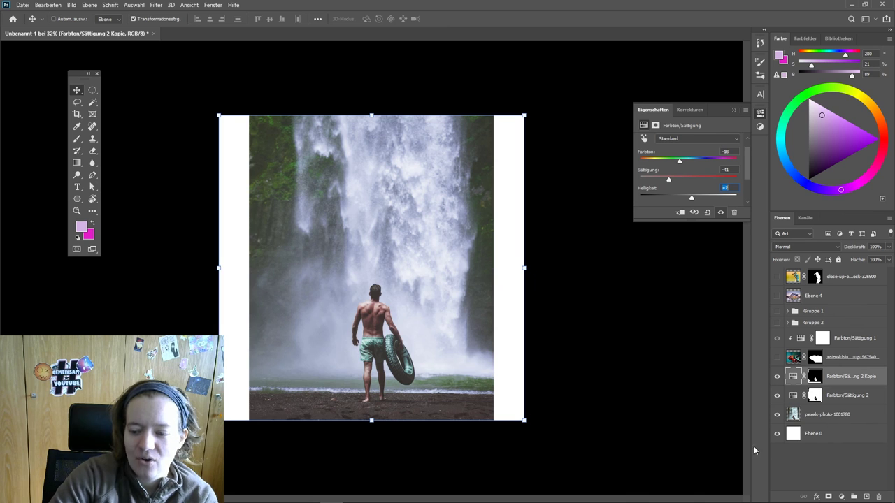
{"action": "left_click", "coordinate": [790, 415]}
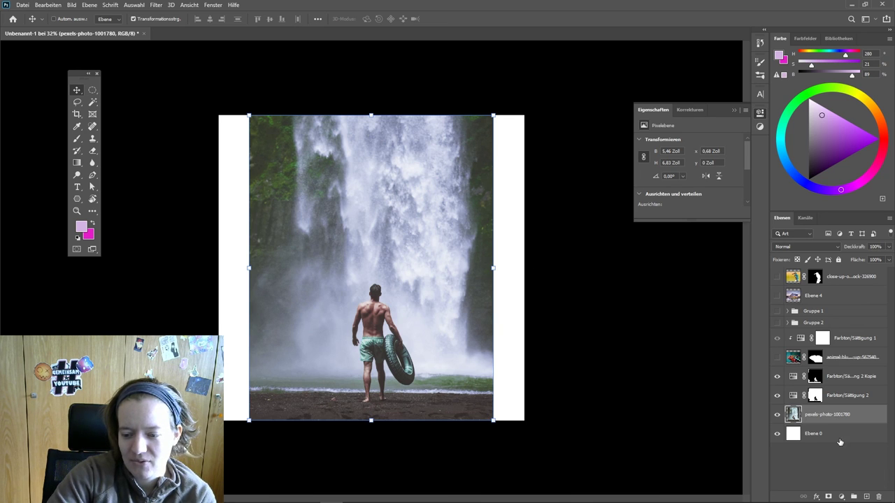
Place a waterfall photo copy above Farbton/Sättigung 2 and clip each hue/saturation adjustment to the photo below.
{"action": "left_click_drag", "start_coordinate": [837, 414], "coordinate": [867, 496]}
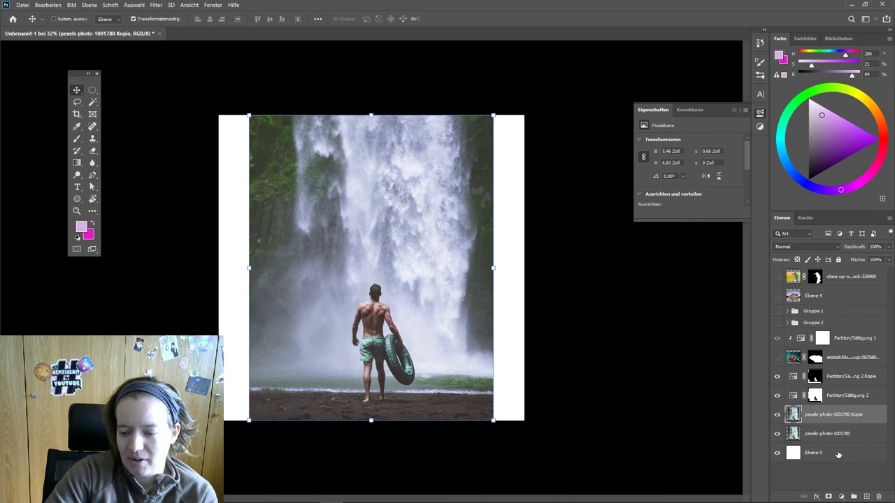
{"action": "left_click_drag", "start_coordinate": [825, 423], "coordinate": [818, 388]}
{"action": "left_click", "coordinate": [805, 385], "text": "alt"}
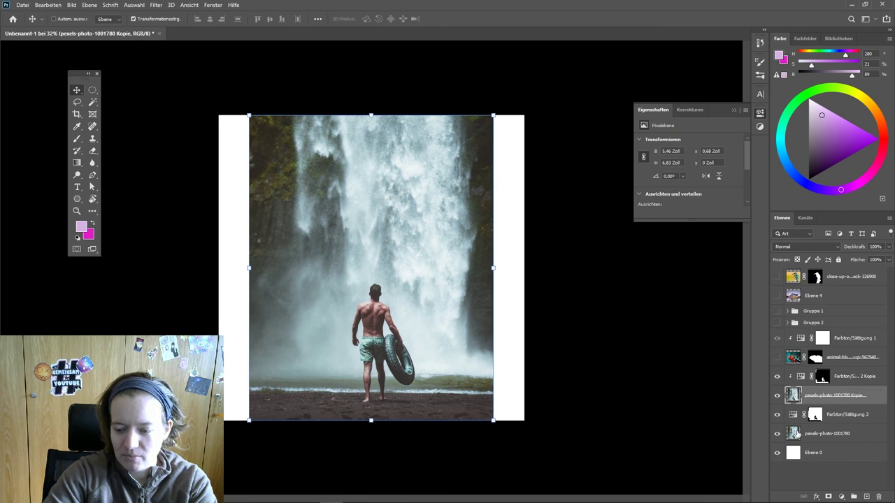
{"action": "left_click", "coordinate": [804, 423], "text": "alt"}
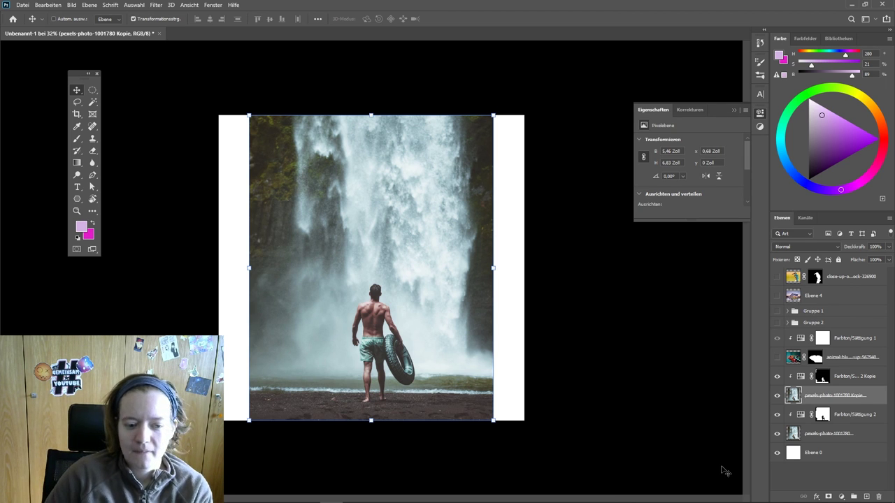
{"action": "left_click", "coordinate": [689, 217]}
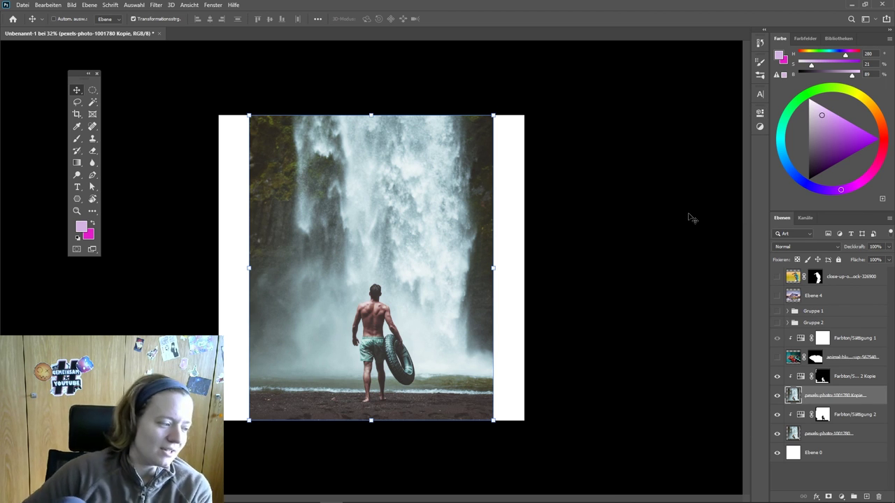